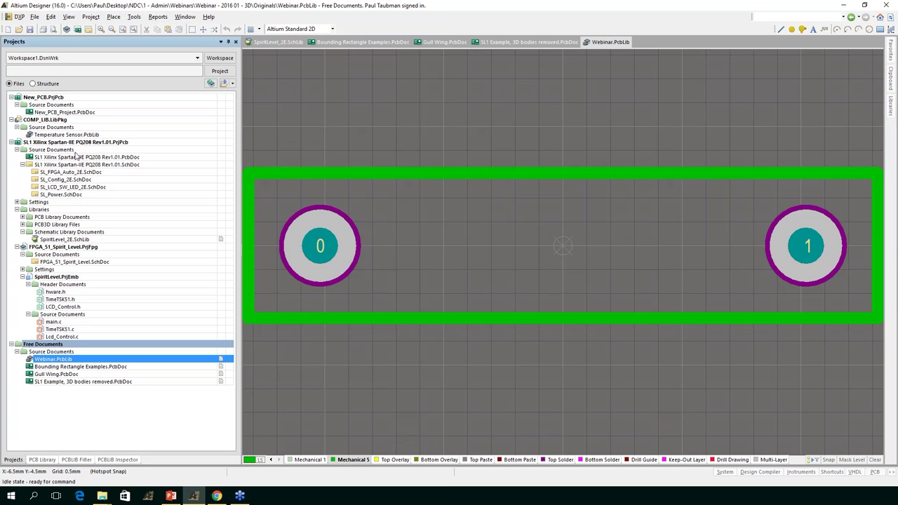
Open SpiritLevel_2E.SchLib, show its component list and view the model types that can be added to the 2N7002 component
double_click(61, 239)
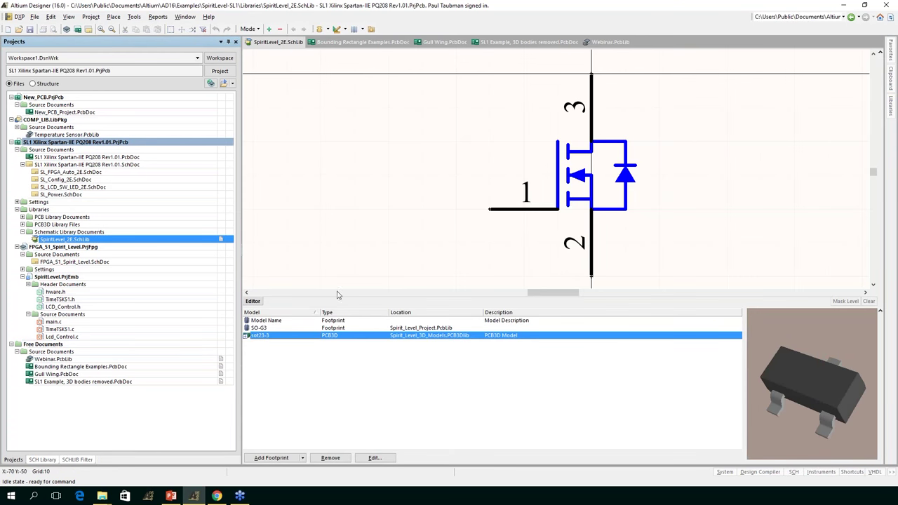
left_click(44, 460)
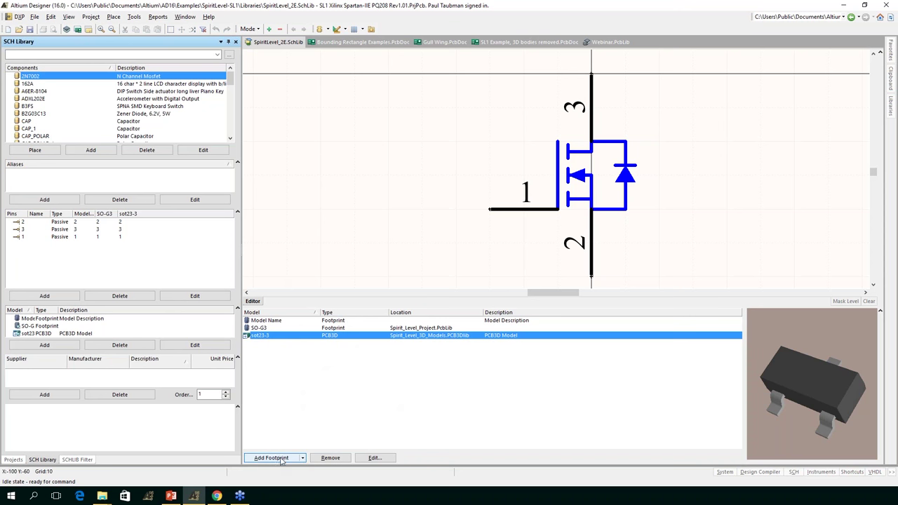
left_click(303, 458)
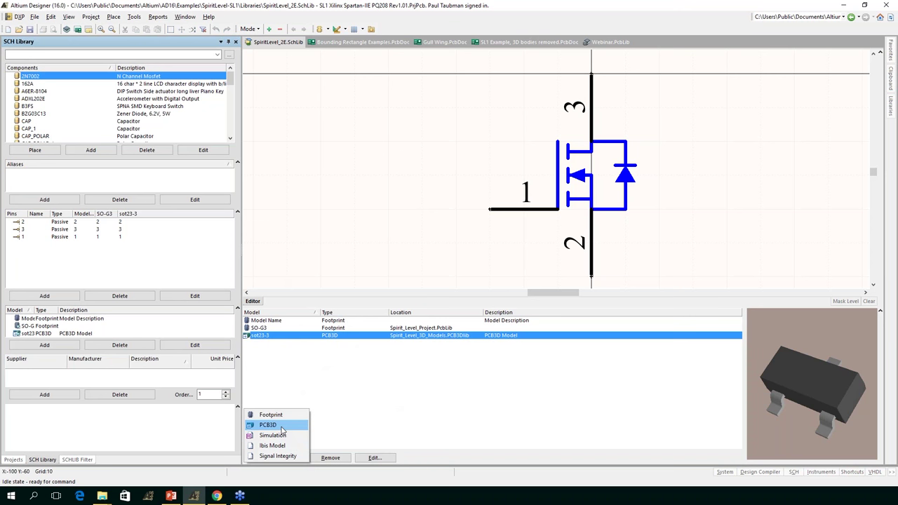
key("Escape")
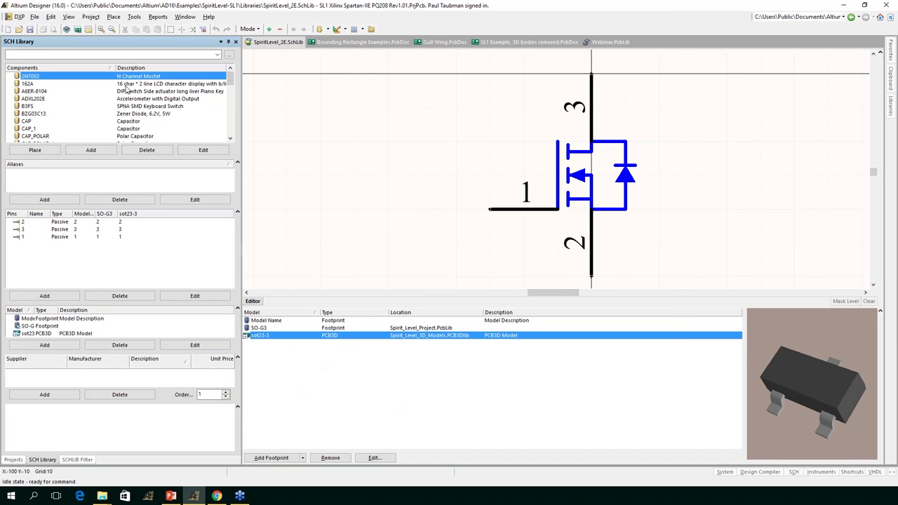
View the library types available for creating a new library, without creating one
left_click(35, 19)
mouse_move(46, 29)
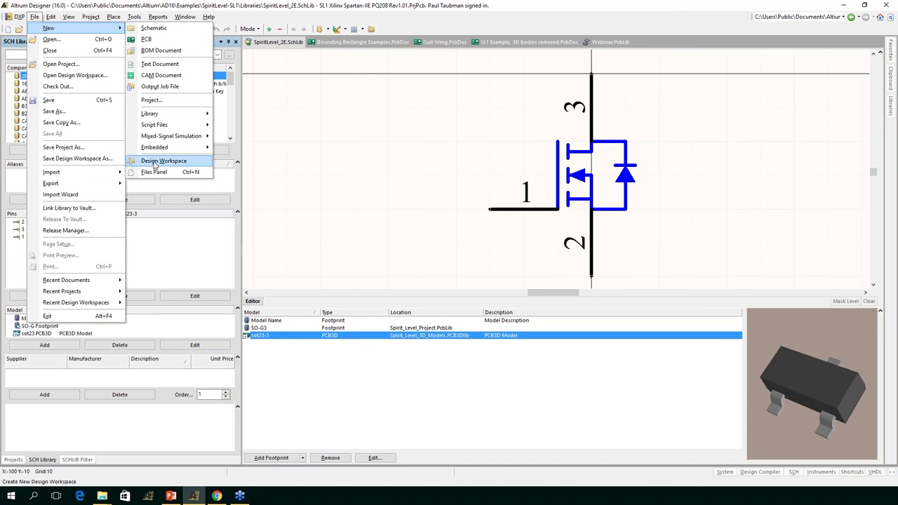
mouse_move(165, 113)
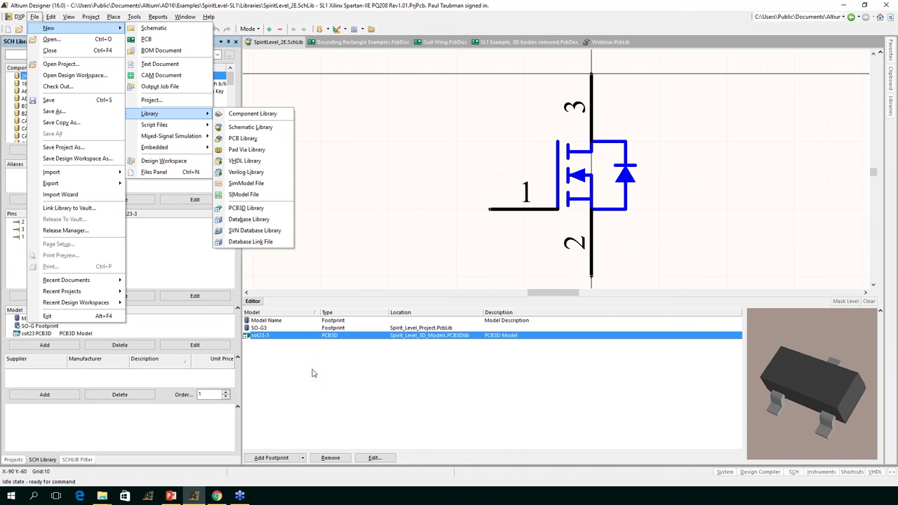
left_click(321, 399)
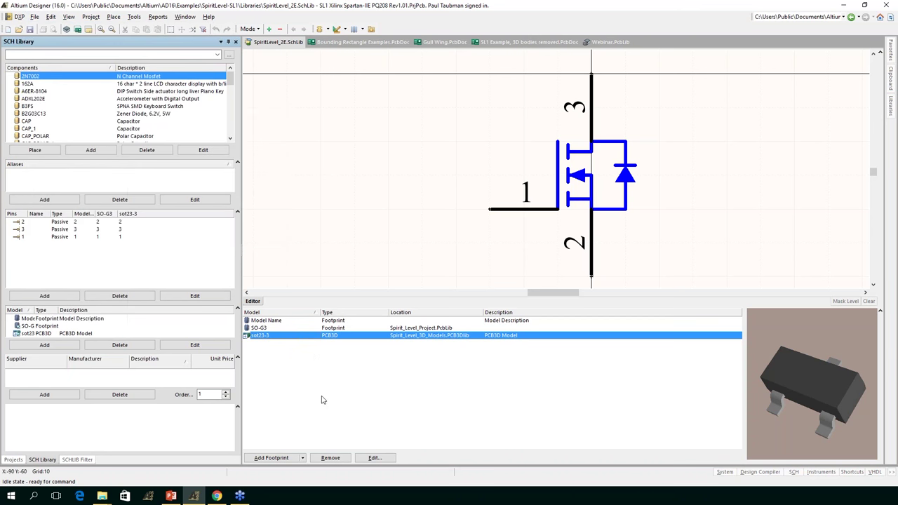
Open Webinar.PcbLib, show its footprint list and display the 4- DETAILED RESISTOR footprint
left_click(13, 459)
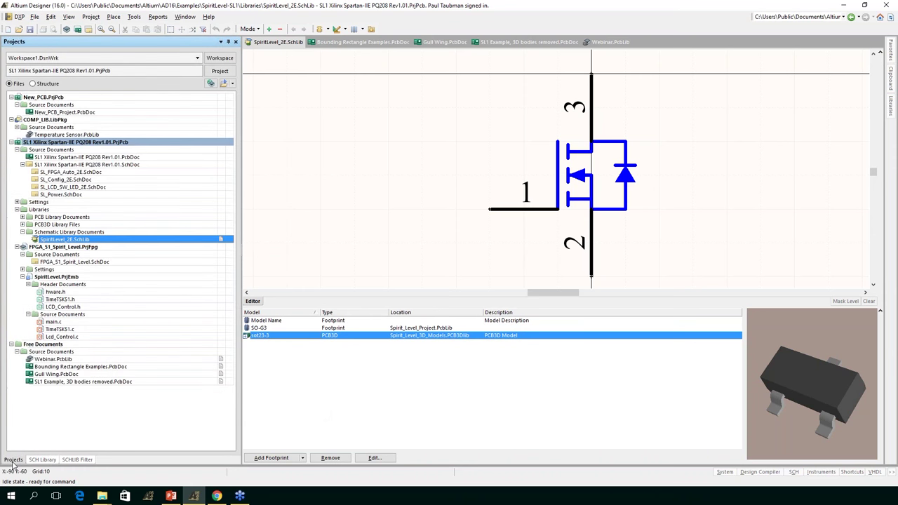
double_click(50, 360)
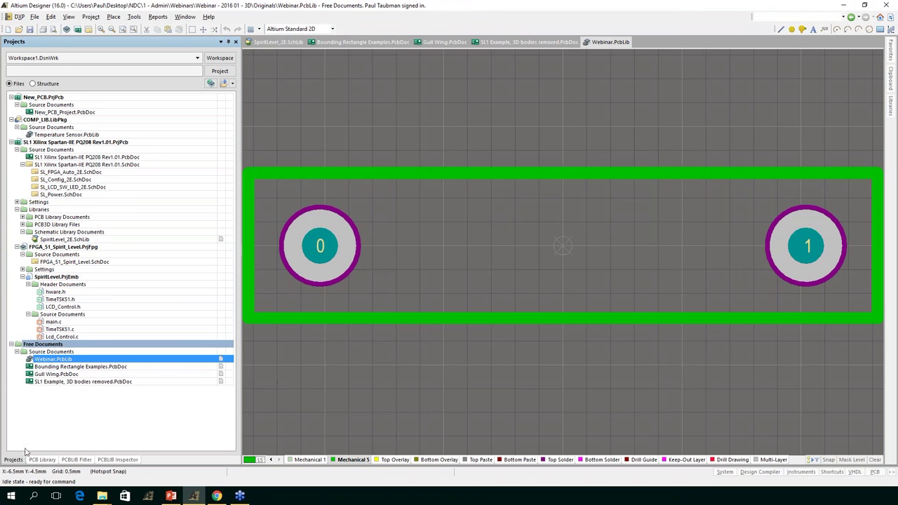
left_click(40, 459)
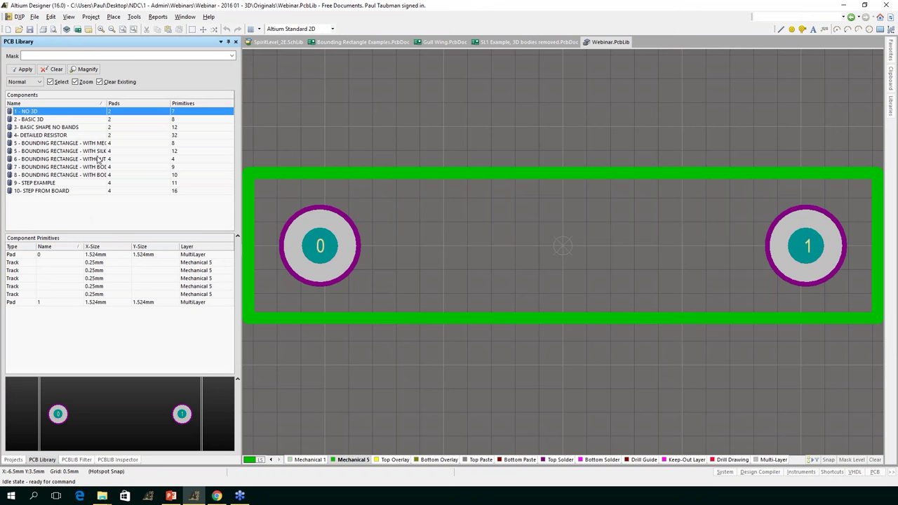
left_click(40, 136)
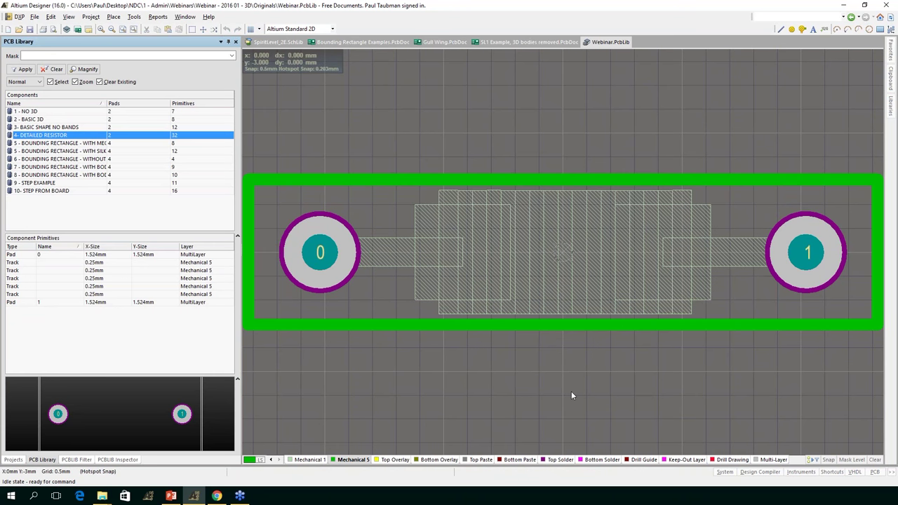
View the detailed resistor footprint in 3D, tilt it to inspect the body and leads, and return to the 2D view
key("shift")
key("3")
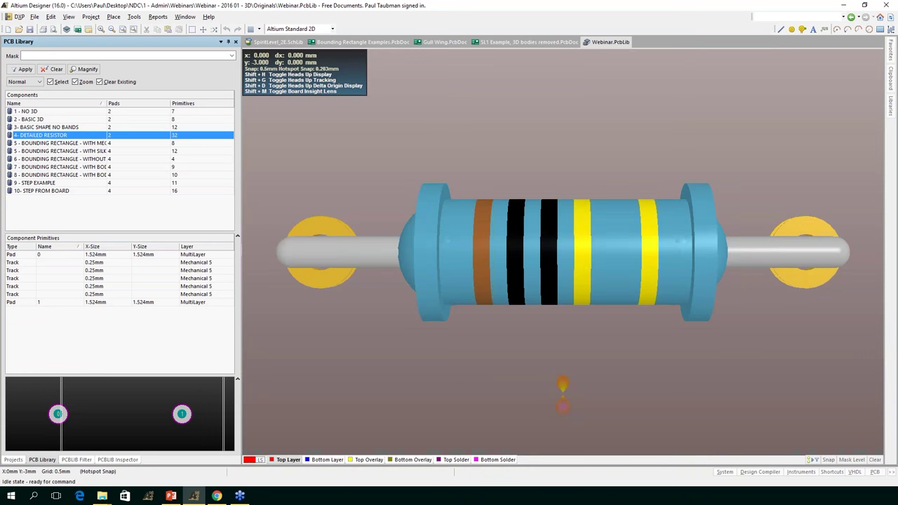
key("shift")
right_click_drag(558, 366, 484, 352, "shift")
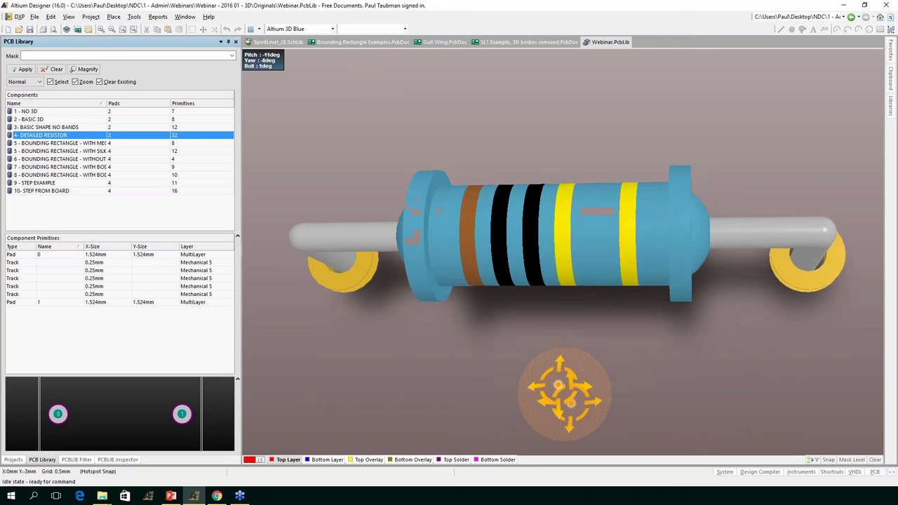
key("2")
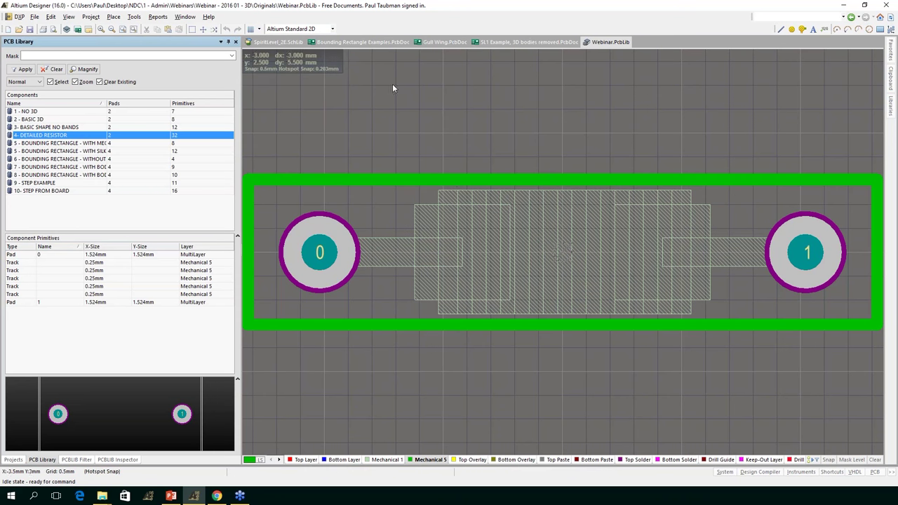
Open Bounding Rectangle Examples.PcbDoc and highlight component EX1 to show its bounding rectangle
left_click(363, 41)
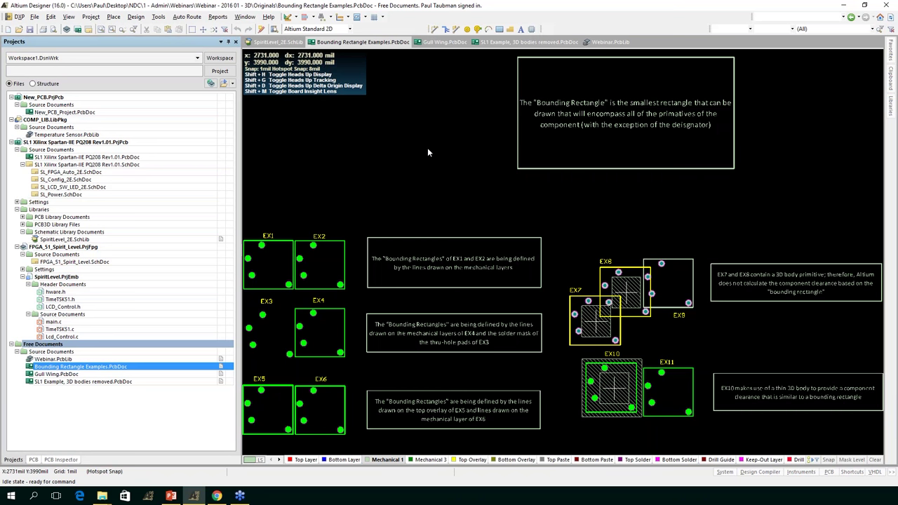
right_click_drag(370, 231, 451, 201)
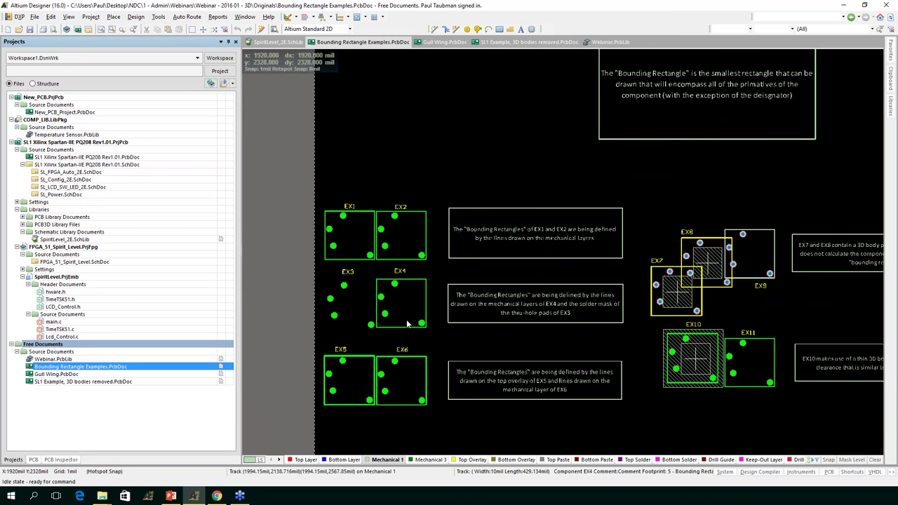
left_click(351, 226)
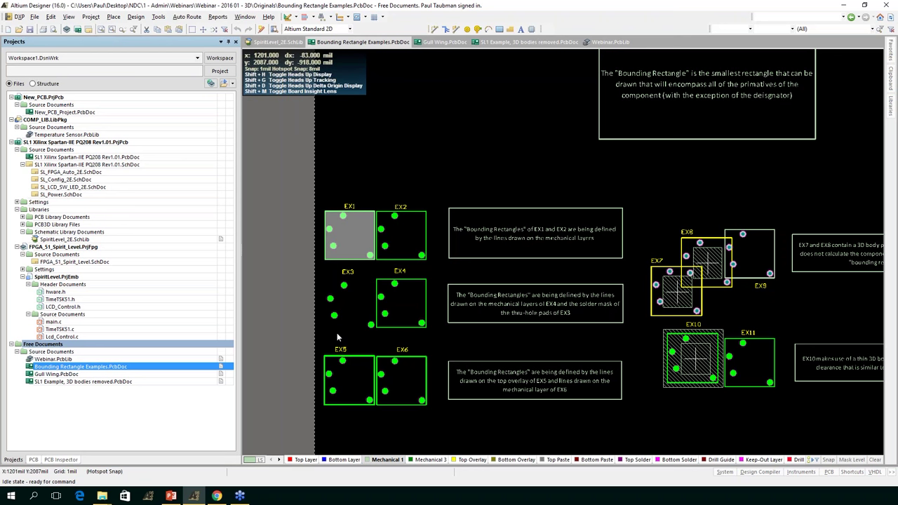
Examine the bounding rectangle around the pads of EX3 and read its component clearance violation details
scroll(337, 337, "up", 3, "ctrl")
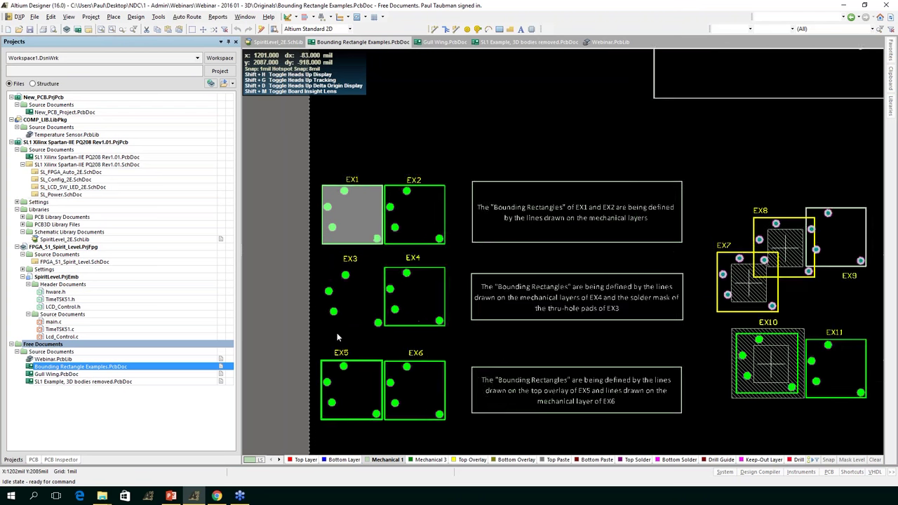
scroll(336, 337, "up", 1, "ctrl")
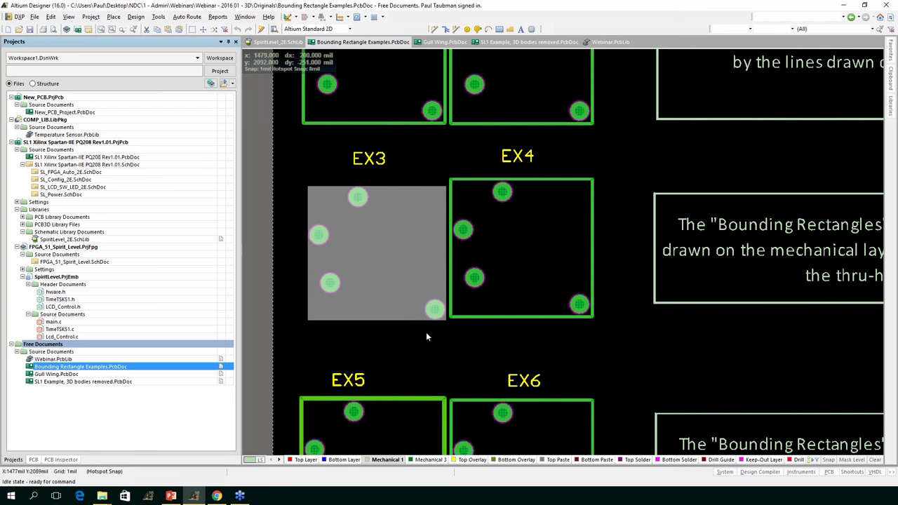
scroll(425, 337, "up", 3, "ctrl")
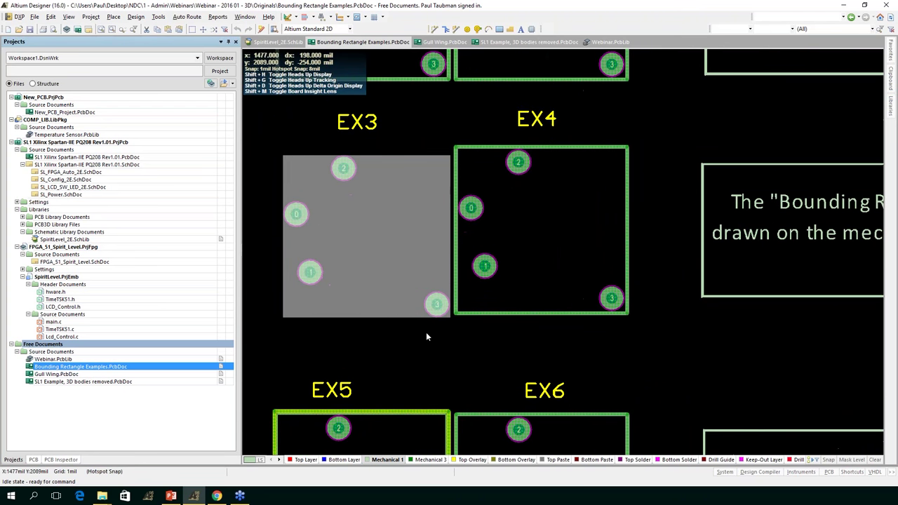
right_click_drag(355, 146, 443, 171)
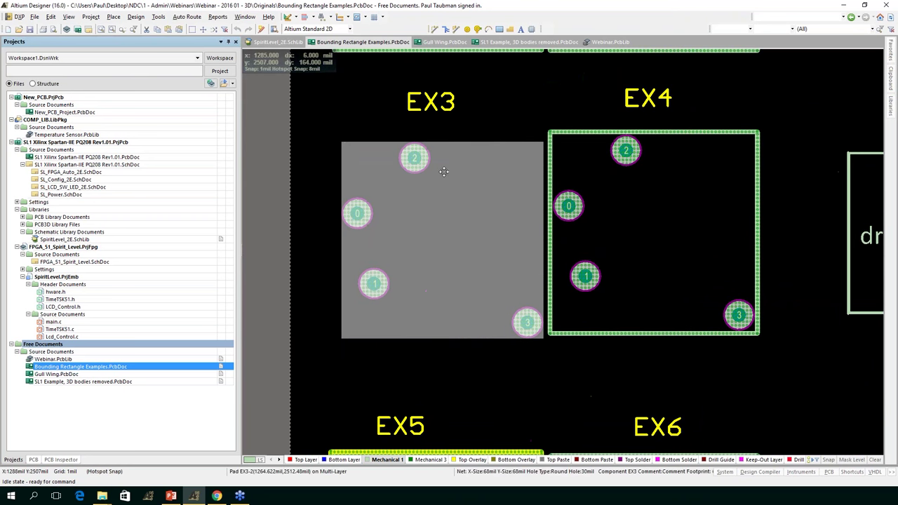
mouse_move(372, 222)
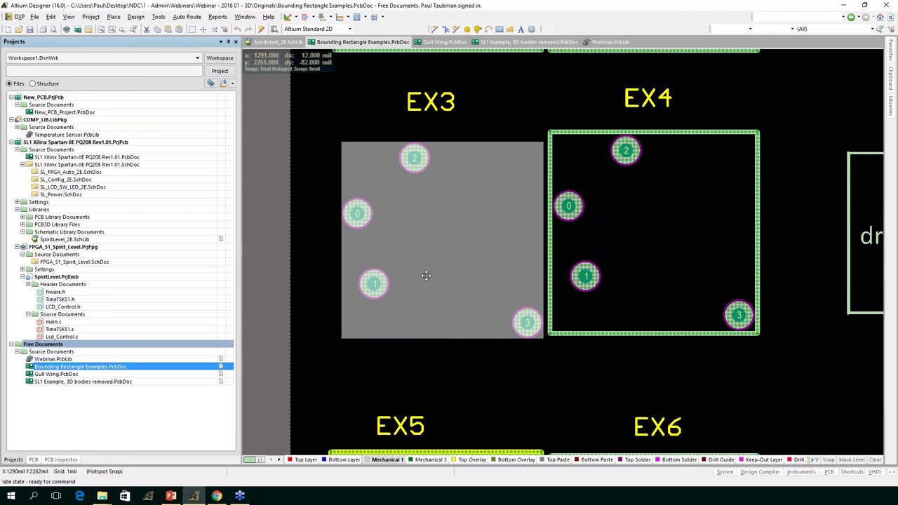
mouse_move(434, 261)
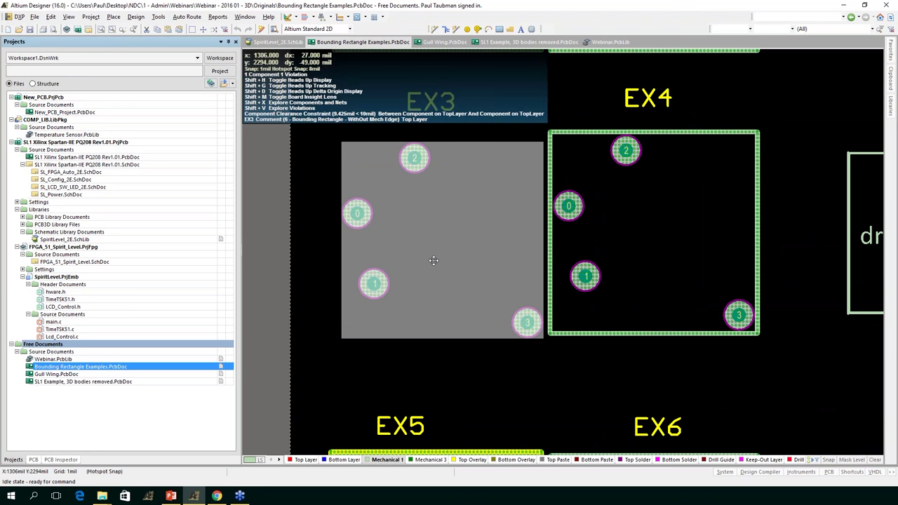
Clear the EX3 highlight and read the component clearance violation details of EX1
scroll(433, 261, "up", 4)
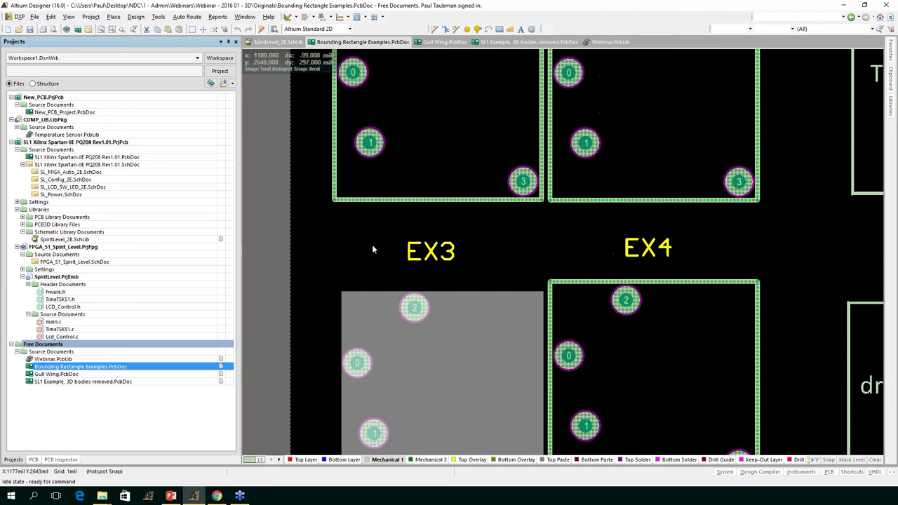
scroll(400, 259, "up", 1)
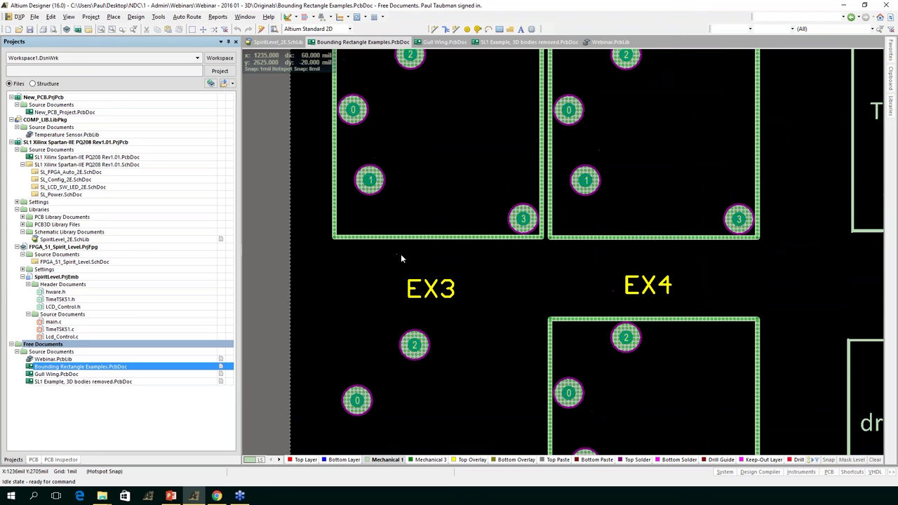
scroll(401, 259, "up", 1)
mouse_move(498, 211)
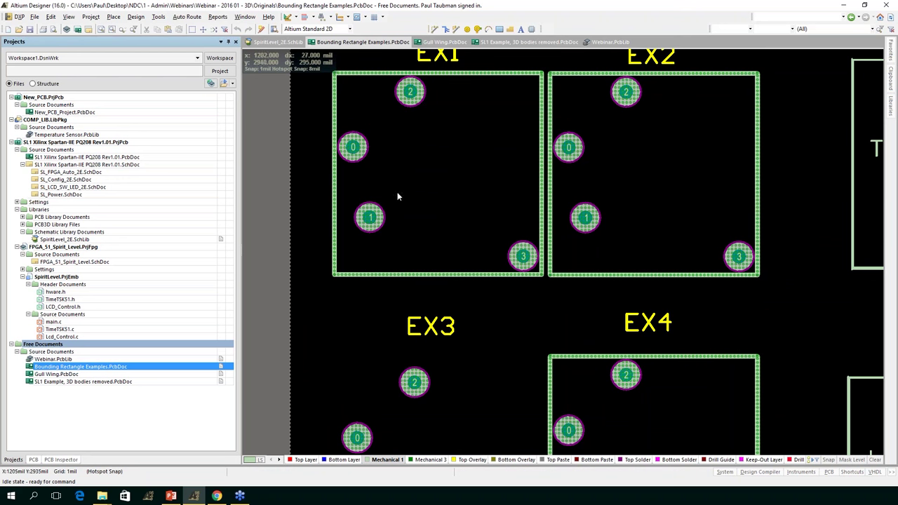
mouse_move(415, 194)
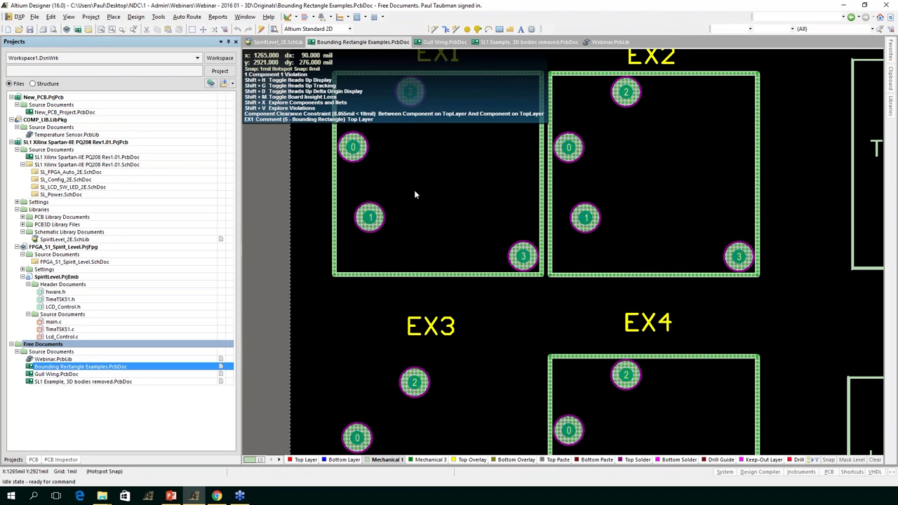
Review the ComponentClearance placement rule in the board's design rules and close the rules without changes
left_click(135, 16)
left_click(144, 58)
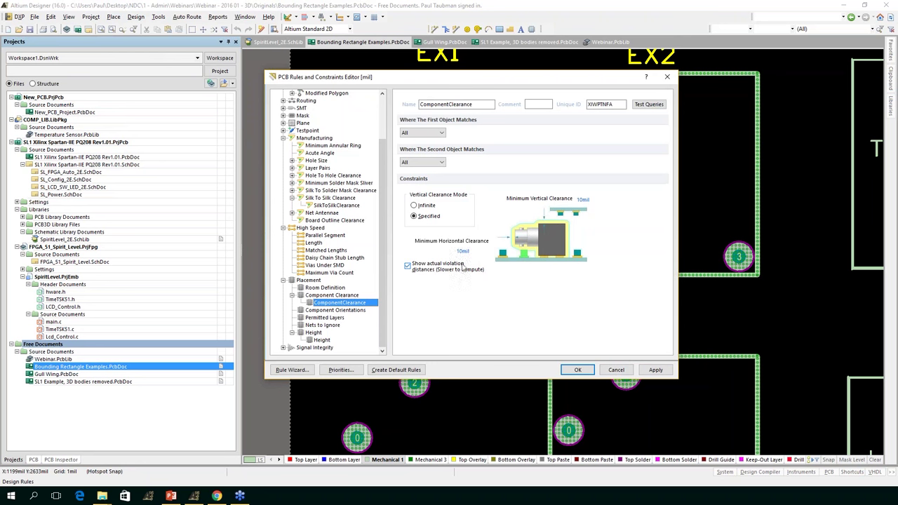
left_click(615, 371)
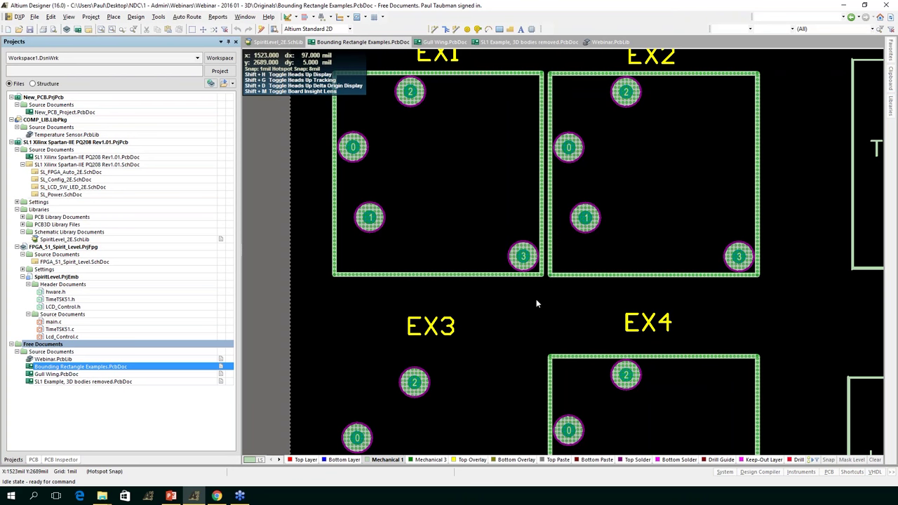
Examine the violation marking between the adjacent lower corners of EX1 and EX2 and read EX1's clearance violation details
scroll(536, 302, "up", 1, "ctrl")
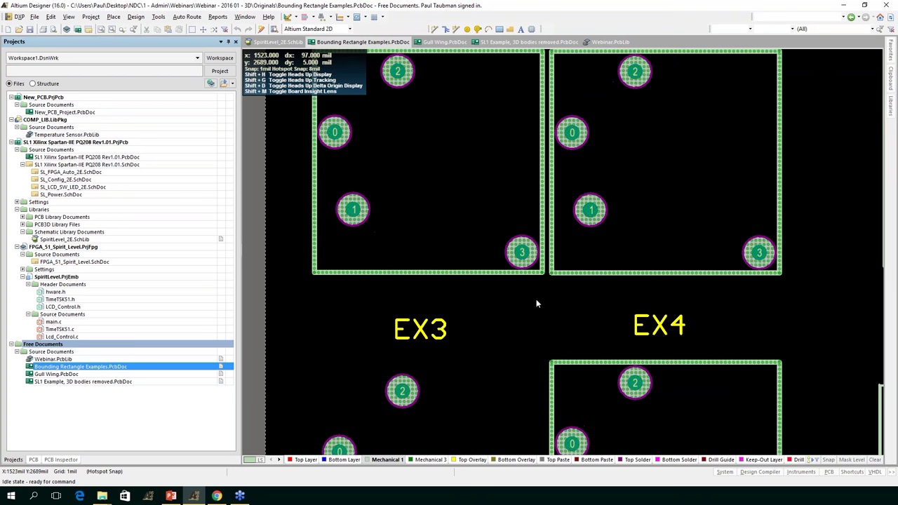
scroll(536, 302, "up", 1, "ctrl")
scroll(536, 304, "up", 1, "ctrl")
scroll(537, 302, "up", 2, "ctrl")
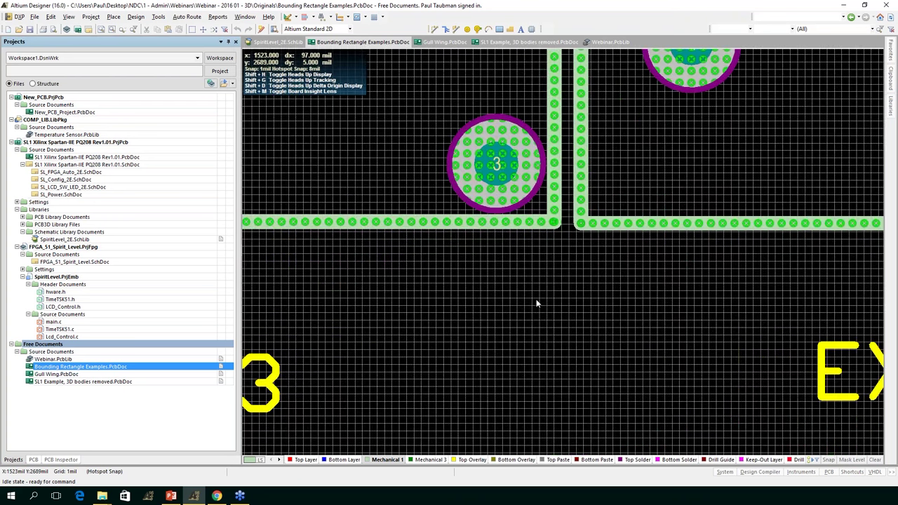
right_click_drag(582, 155, 612, 291)
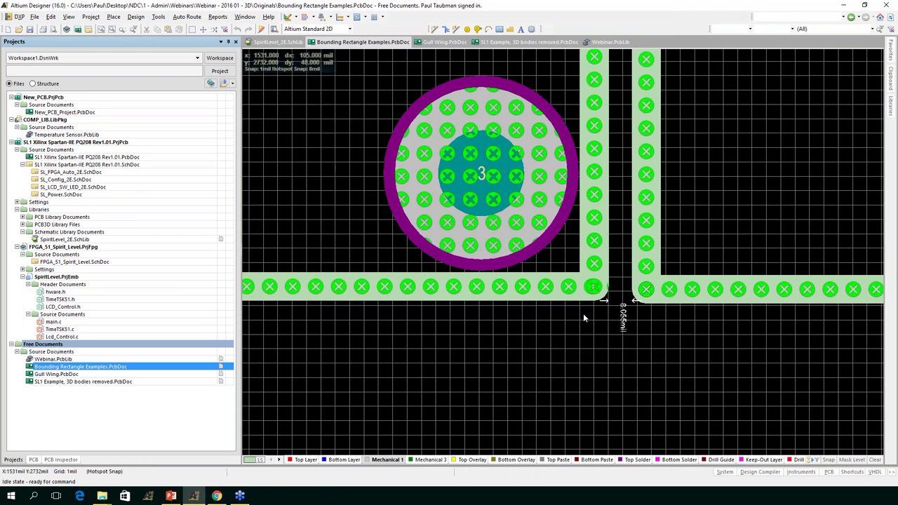
scroll(583, 316, "up", 2)
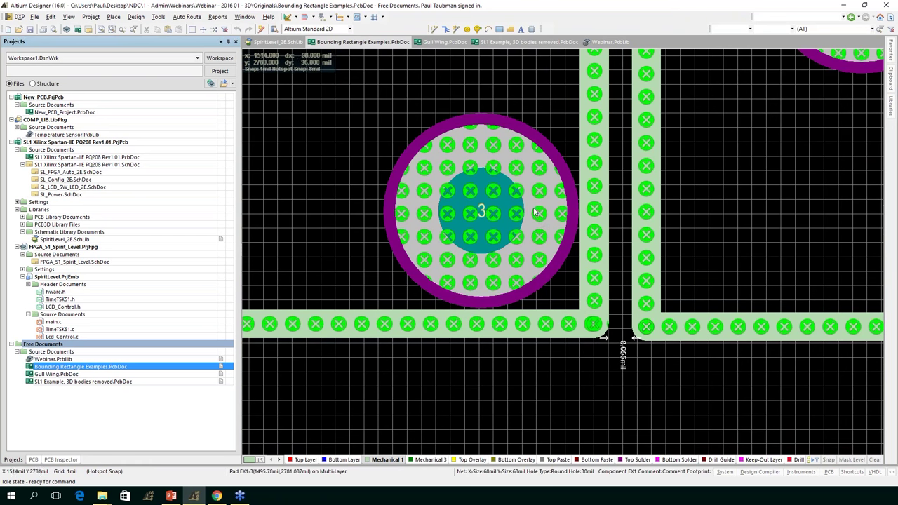
mouse_move(530, 173)
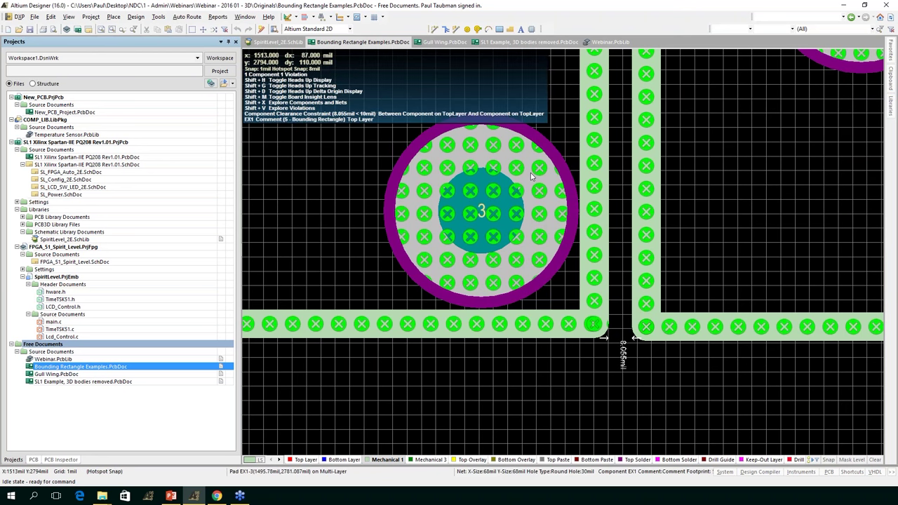
Measure the horizontal distance from the outer edge of EX1's pad 3 to the facing side of EX2's outline
key("ctrl+m")
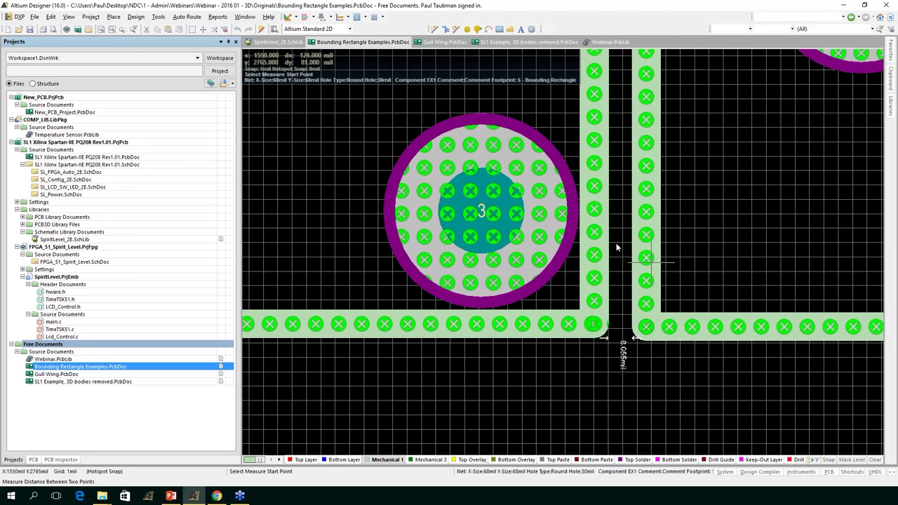
left_click(593, 209)
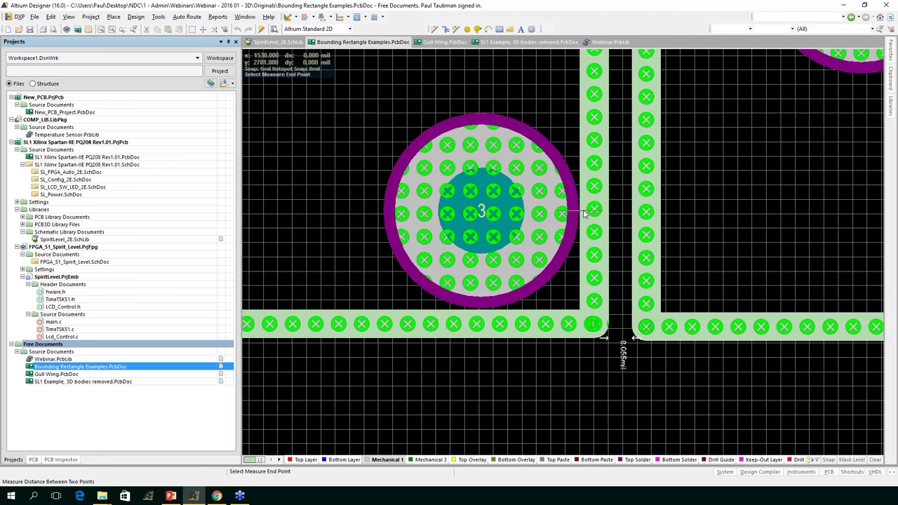
left_click(633, 213)
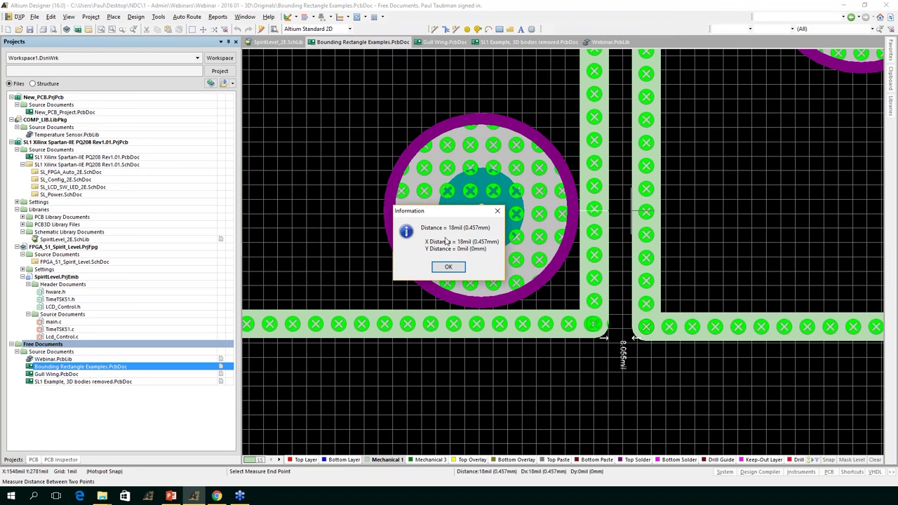
key("Return")
key("Escape")
mouse_move(549, 321)
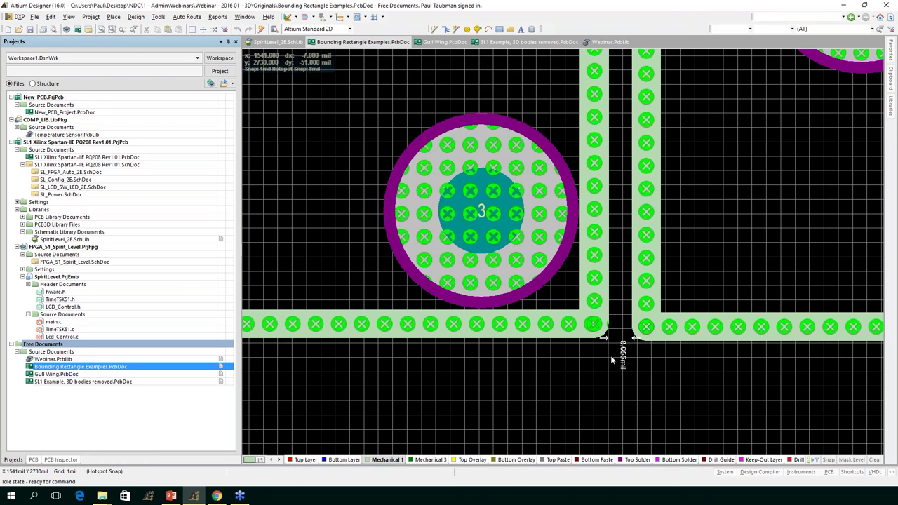
Examine the clearance dimension marked between the lower corners of the EX1 and EX2 outlines
scroll(610, 355, "down", 1, "ctrl")
scroll(610, 355, "up", 1, "ctrl")
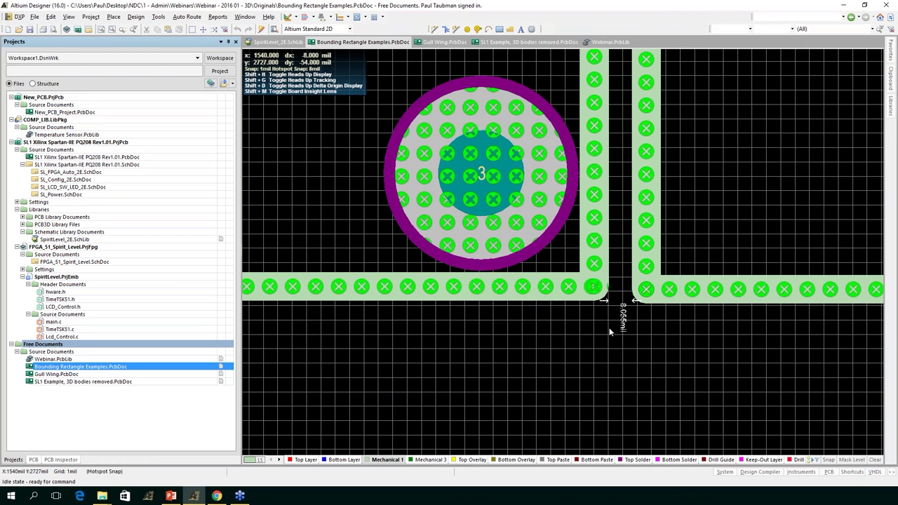
scroll(609, 327, "down", 1, "ctrl")
scroll(609, 328, "down", 1, "ctrl")
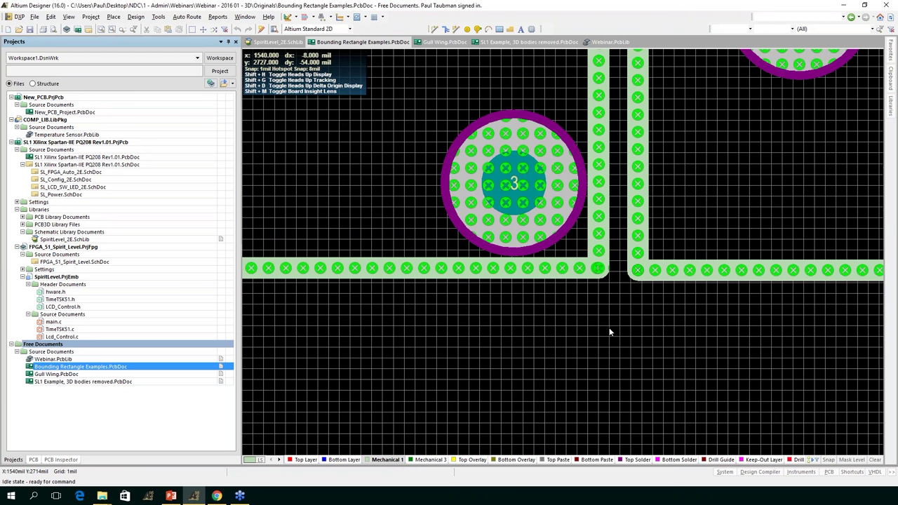
scroll(609, 333, "up", 1, "ctrl")
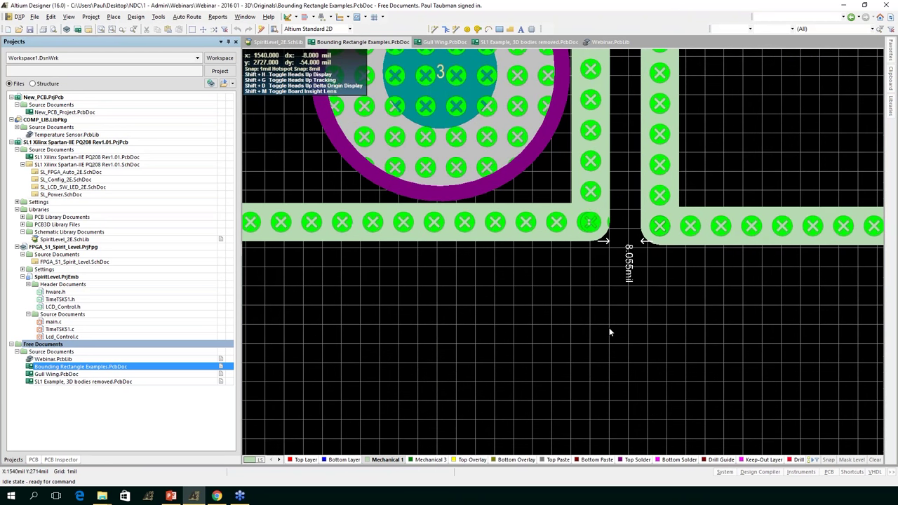
scroll(609, 332, "down", 1, "ctrl")
scroll(607, 332, "down", 1, "ctrl")
Highlight EX3's bounding rectangle and nudge the component very slightly beside EX4
scroll(603, 330, "down", 6)
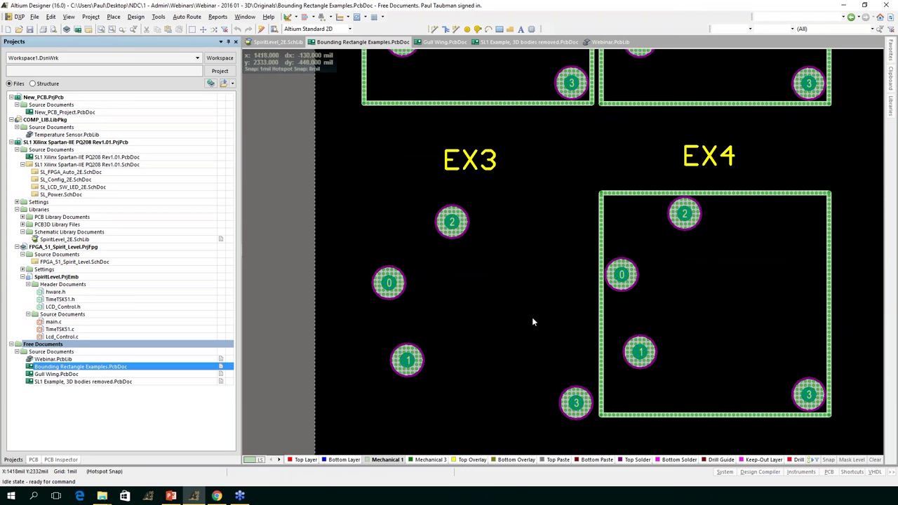
left_click(482, 341)
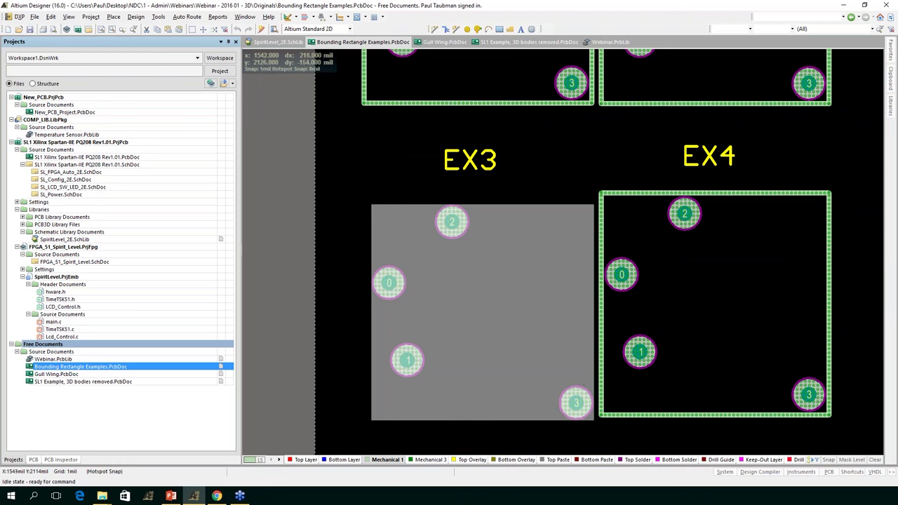
scroll(599, 441, "up", 3, "ctrl")
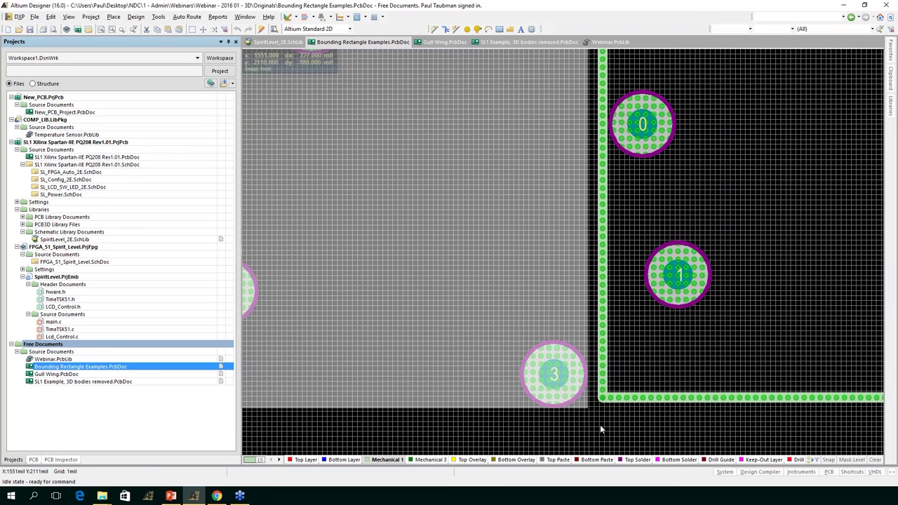
scroll(600, 429, "up", 4, "ctrl")
mouse_move(529, 186)
left_mouse_down()
mouse_move(471, 181)
mouse_move(531, 182)
left_mouse_up()
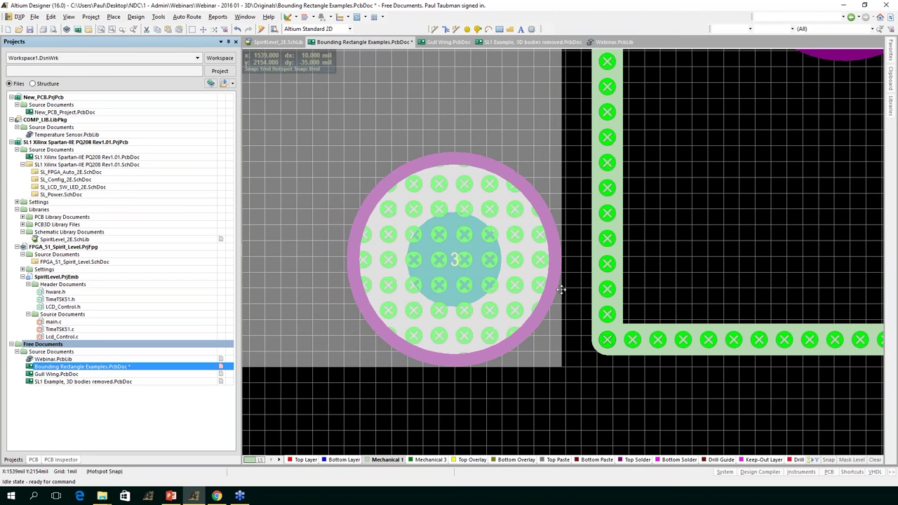
Measure the horizontal gap between the solder mask edge of EX3's pad 3 and EX4's outline, repeating the measurement once
key("ctrl+m")
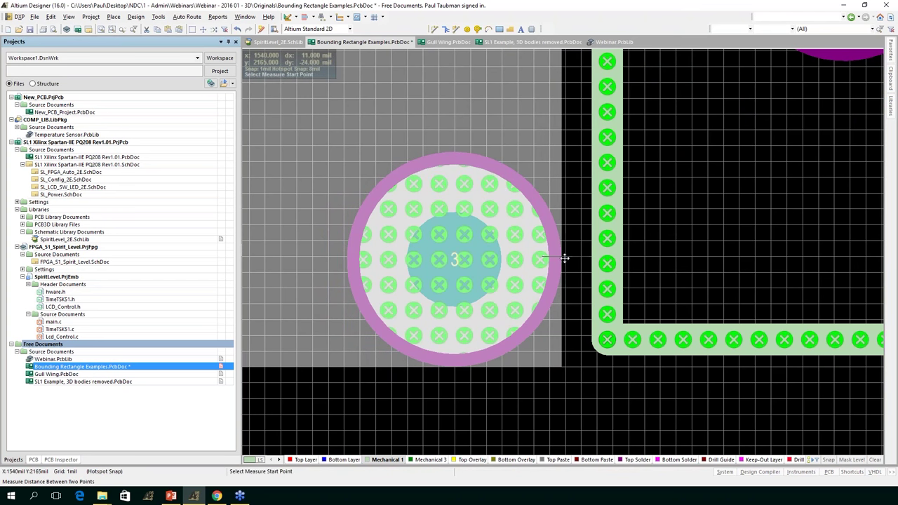
left_click(566, 259)
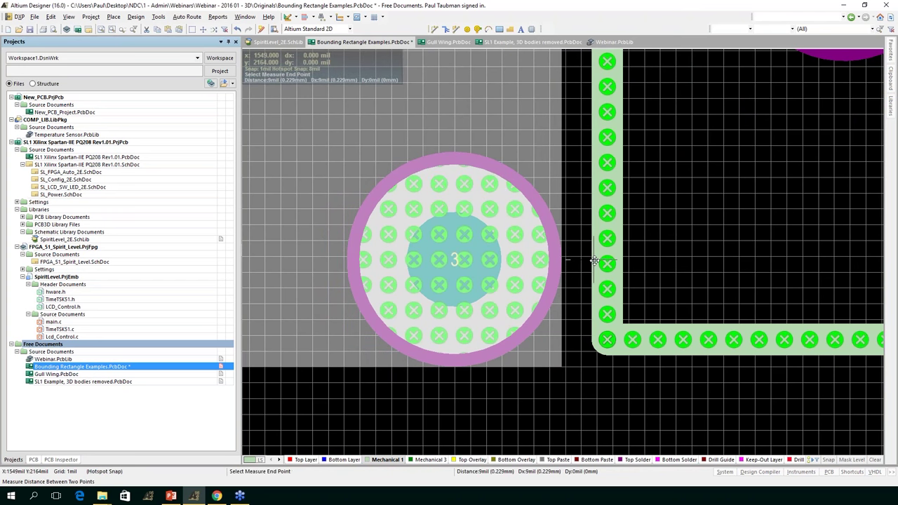
left_click(594, 261)
key("Return")
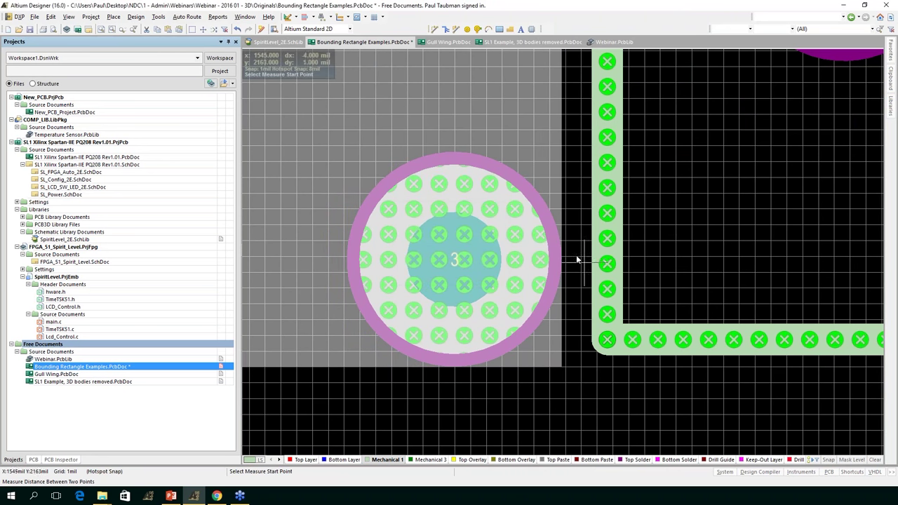
left_click(565, 260)
left_click(592, 261)
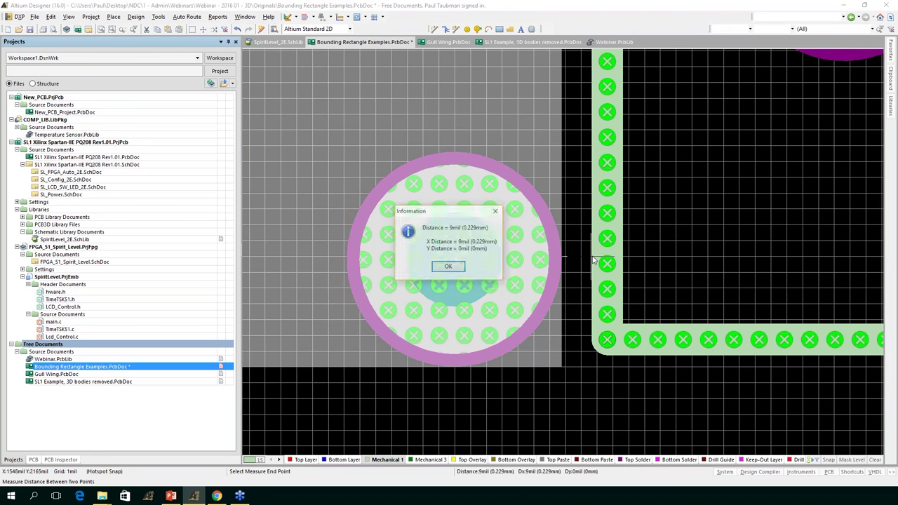
left_click(449, 266)
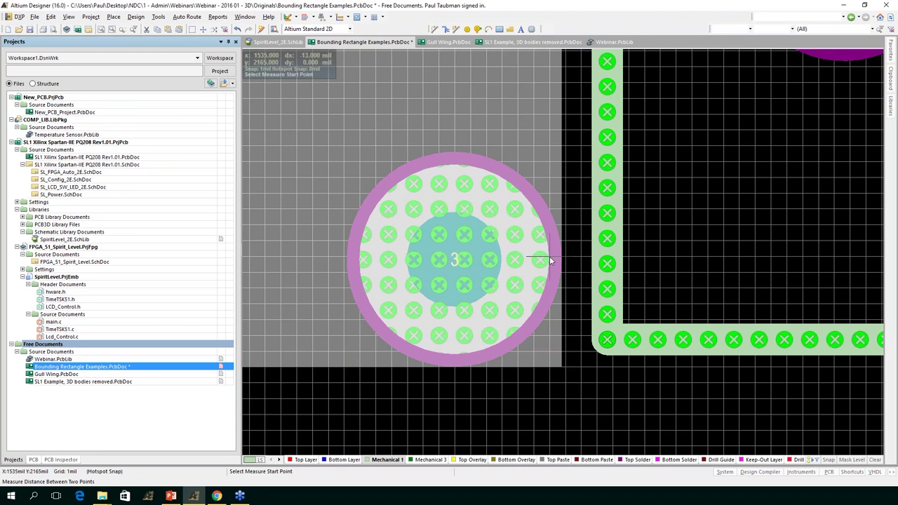
Measure from the copper edge of EX3's pad 3 to EX4's outline and read EX3's component clearance violation details
left_click(550, 256)
left_click(591, 261)
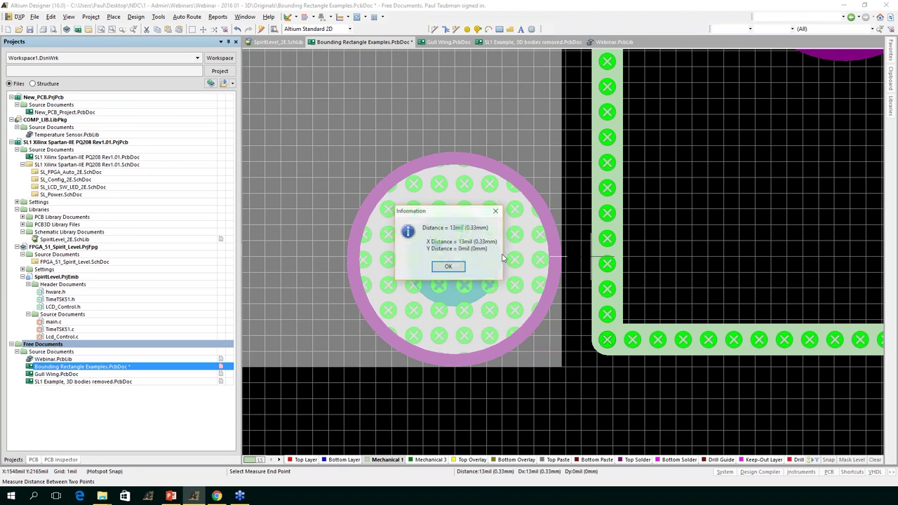
left_click(448, 266)
right_click(454, 261)
mouse_move(454, 261)
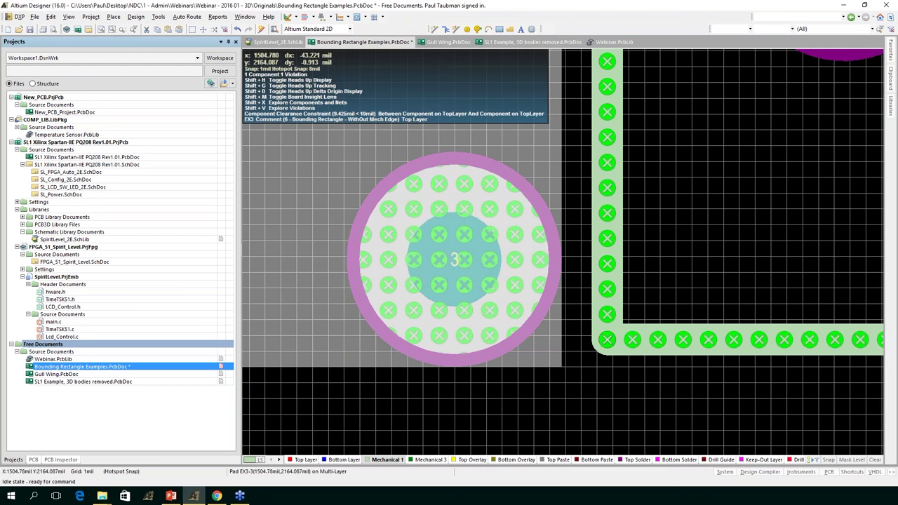
Move EX5 slightly away from EX6 to widen the gap between their outlines
scroll(454, 261, "down", 2, "ctrl")
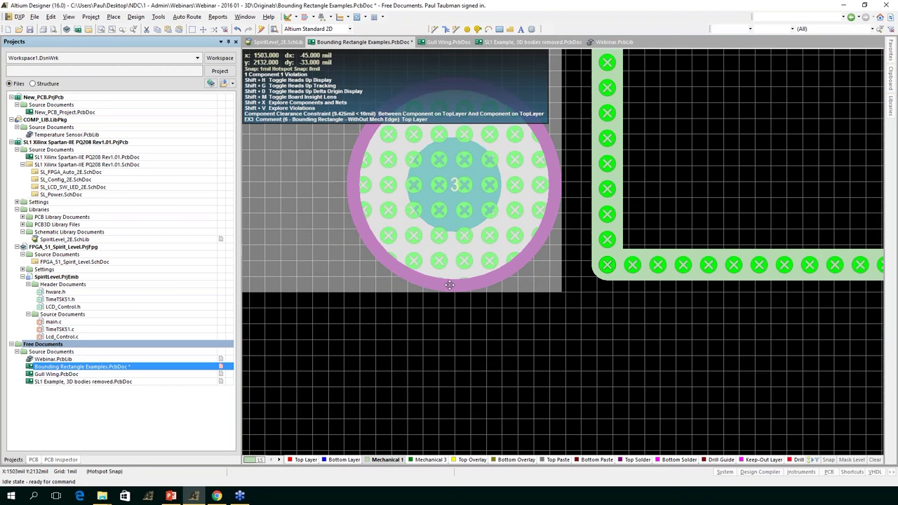
scroll(450, 285, "down", 5, "ctrl")
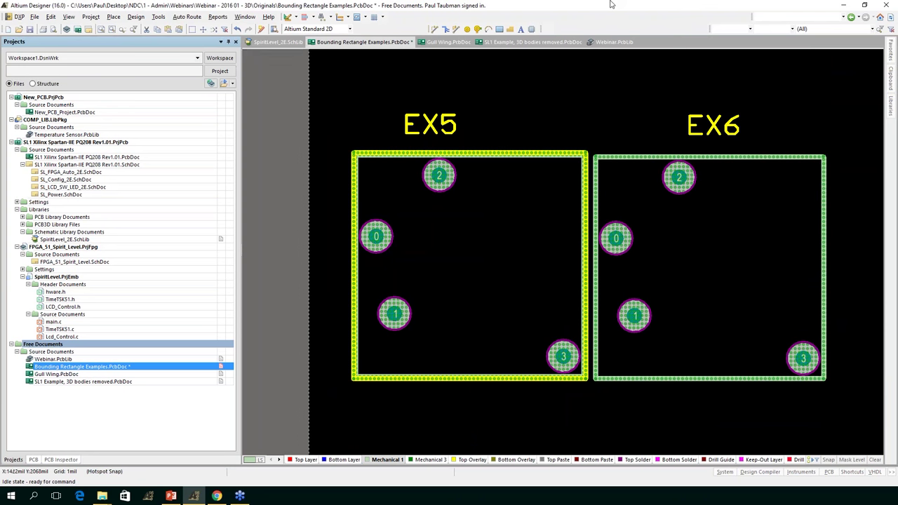
mouse_move(538, 228)
left_mouse_down()
mouse_move(505, 232)
mouse_move(528, 223)
mouse_move(533, 232)
left_mouse_up()
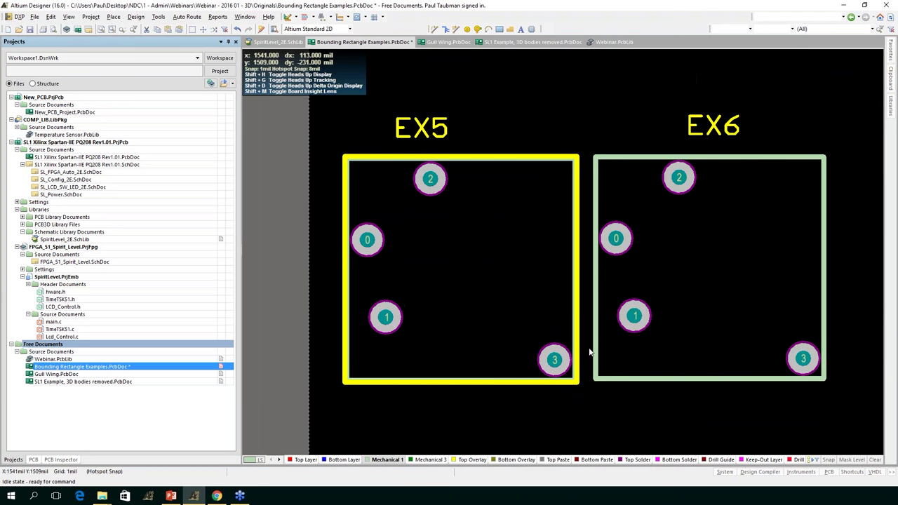
Highlight EX8's bounding rectangle, examine how it overlaps EX7 and EX9, and clear the highlight
key("v")
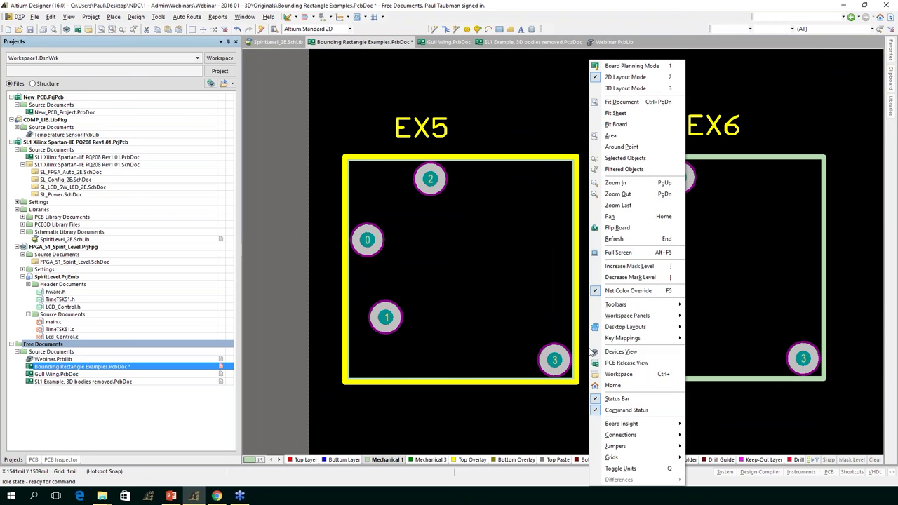
key("f")
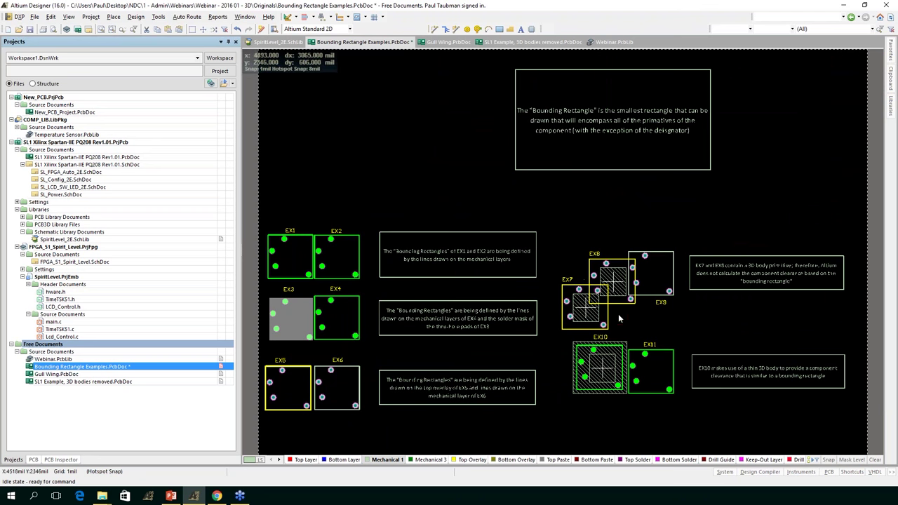
scroll(618, 313, "up", 3, "ctrl")
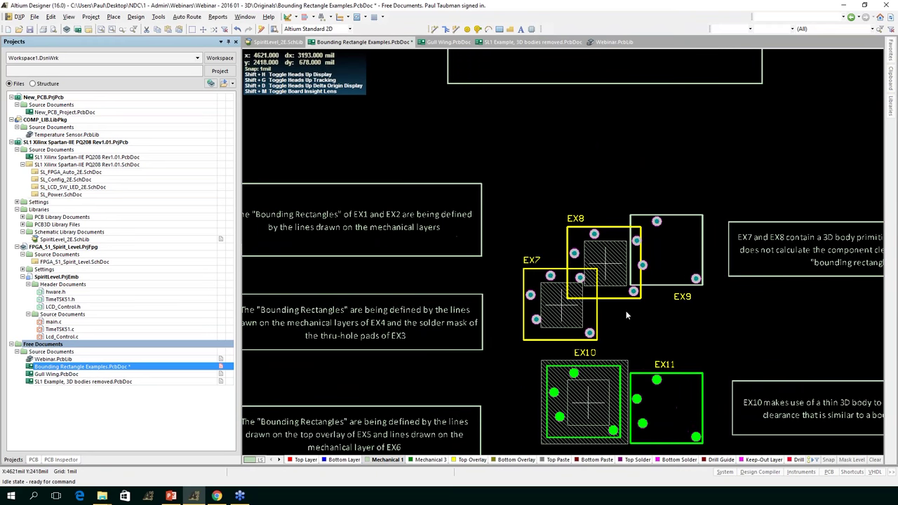
scroll(626, 316, "up", 5, "ctrl")
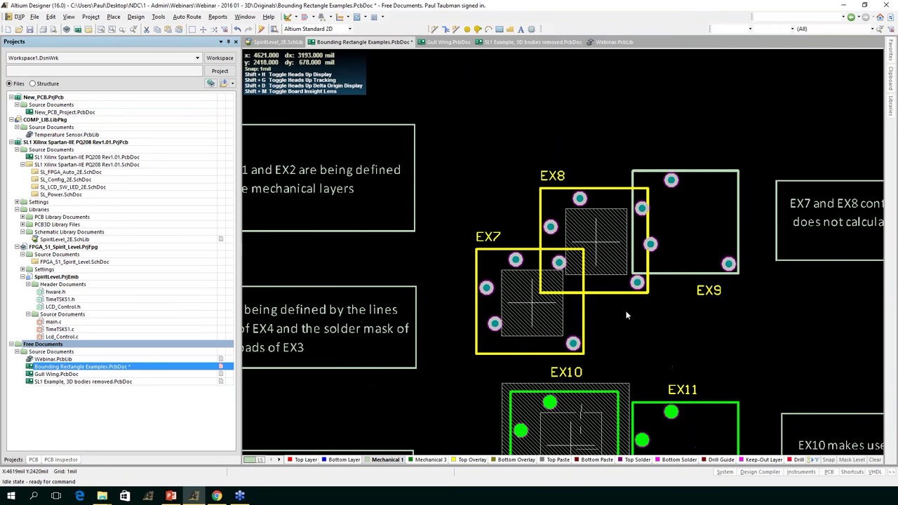
scroll(632, 311, "up", 1, "ctrl")
right_click_drag(631, 311, 662, 377)
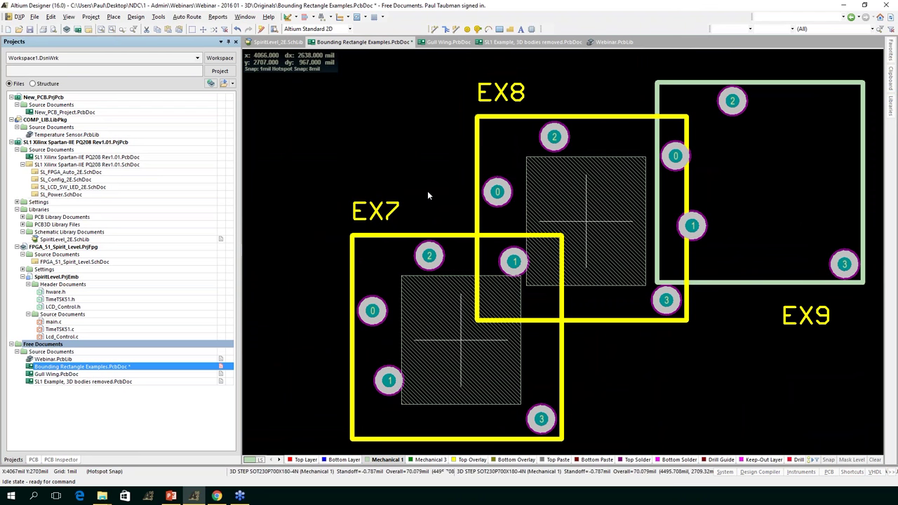
left_click(561, 192)
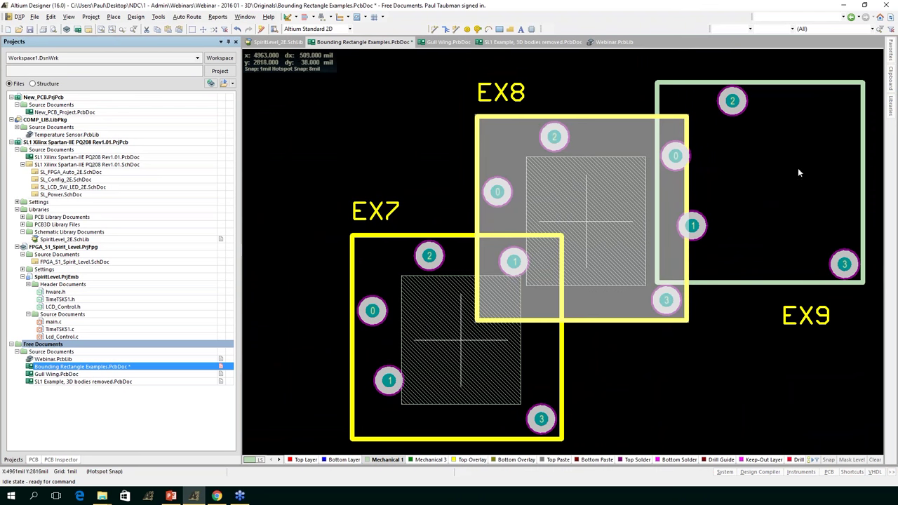
left_click(627, 349)
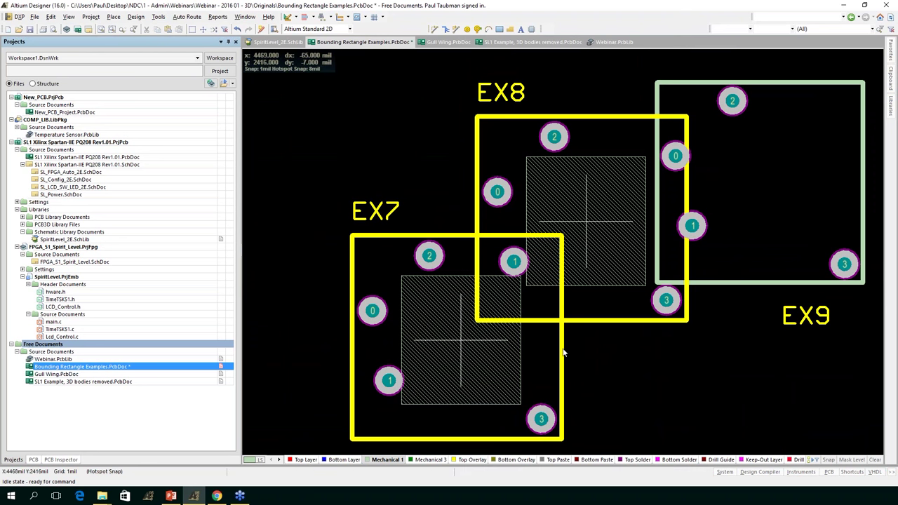
Move EX7 toward EX8 until the corners of their 3D body areas overlap, and show the board in 3D
left_click_drag(496, 334, 512, 326)
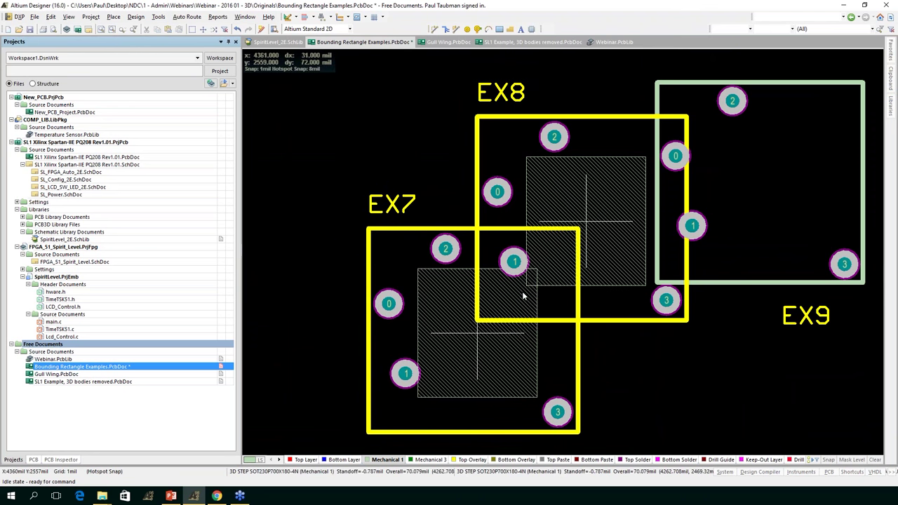
mouse_move(532, 347)
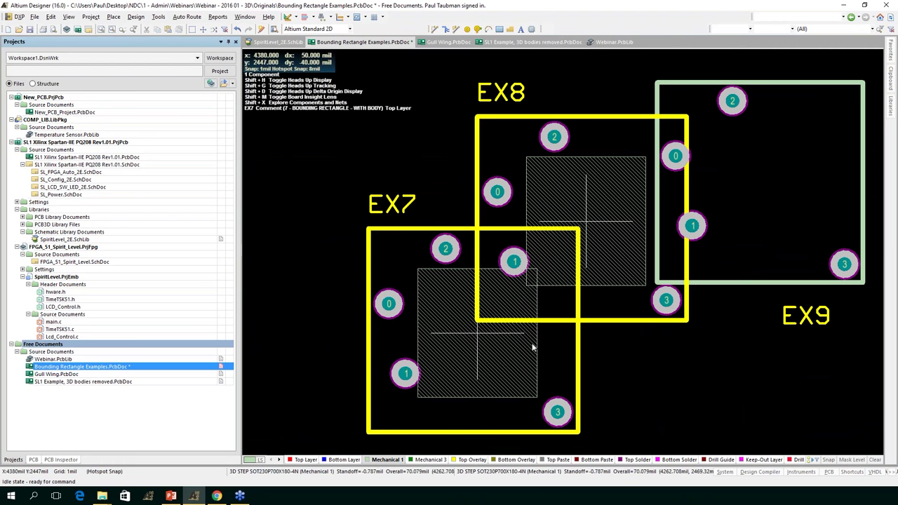
key("3")
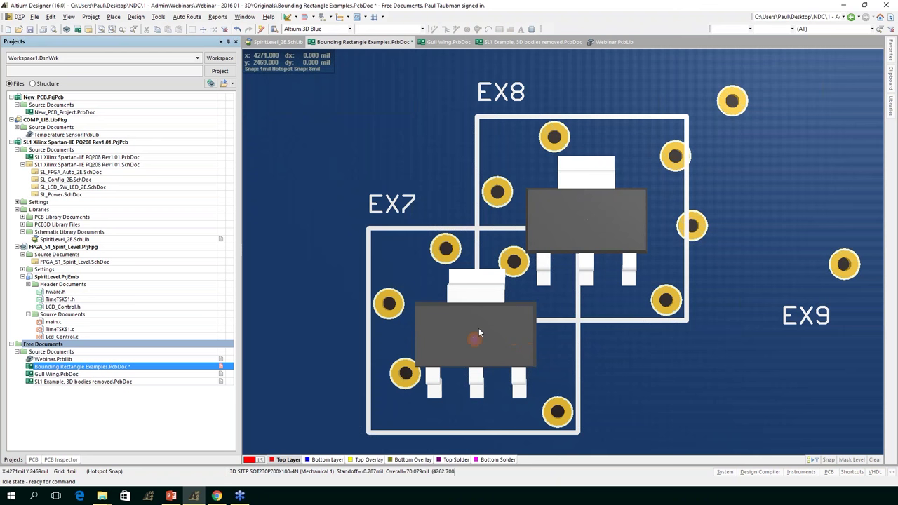
Move EX7 level with EX8 so their bodies sit side by side with a small gap, inspect the overlapped pads, and return to 2D
left_click_drag(475, 323, 460, 223)
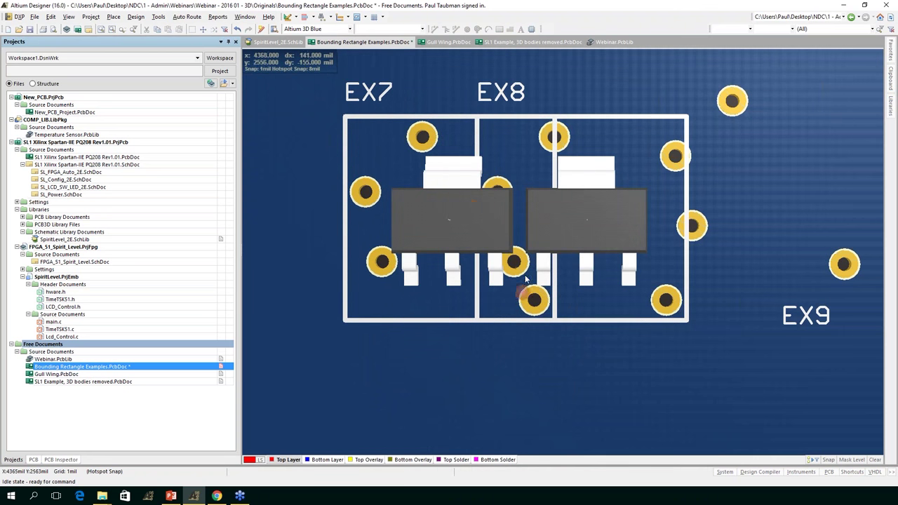
mouse_move(489, 191)
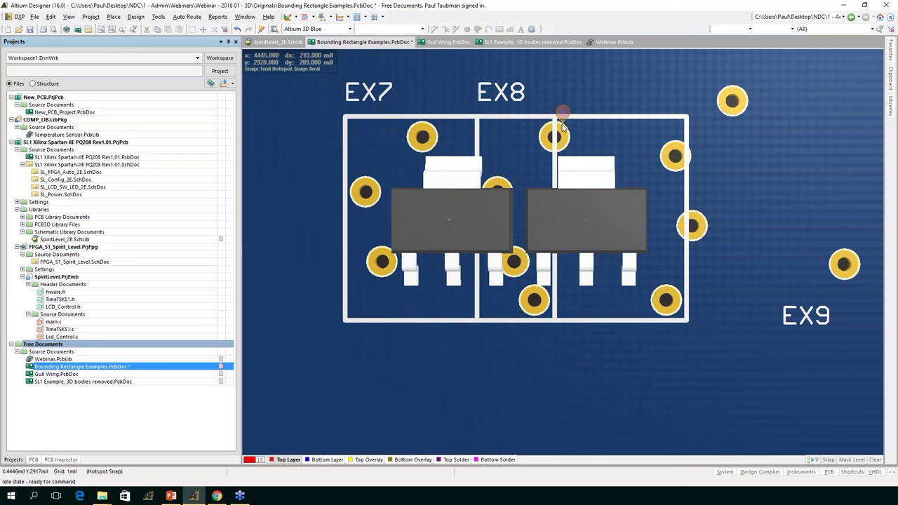
mouse_move(555, 144)
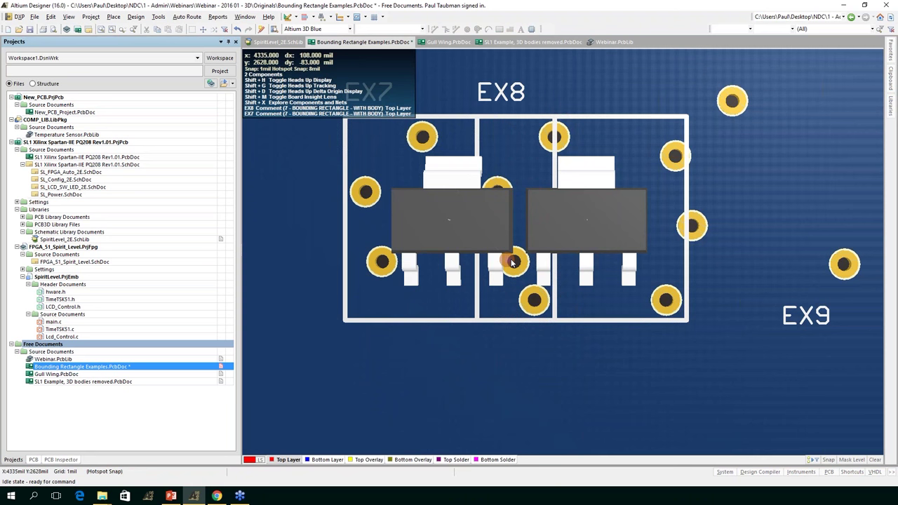
key("2")
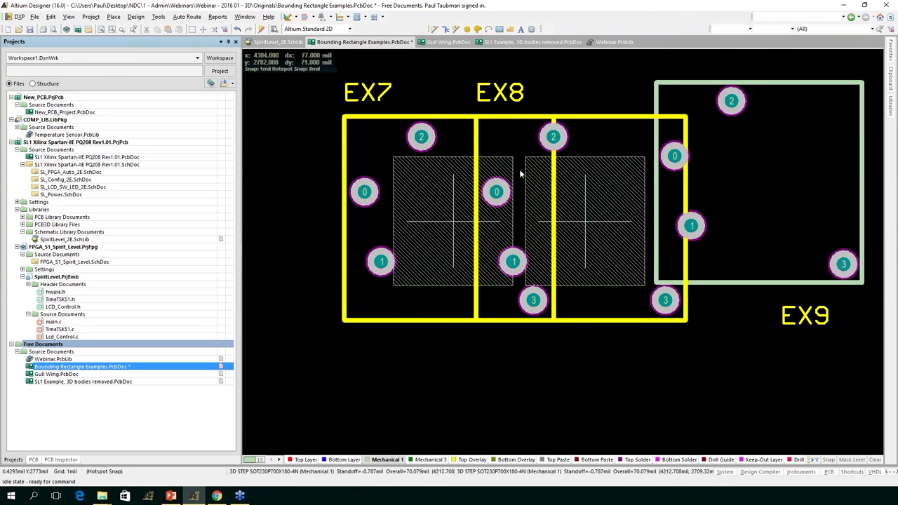
Move EX7 slightly away from EX8, and shift EX8 toward EX9 until its 3D body reaches EX9's outline
left_click(447, 223)
mouse_move(446, 223)
left_mouse_down()
mouse_move(521, 221)
mouse_move(434, 226)
left_mouse_up()
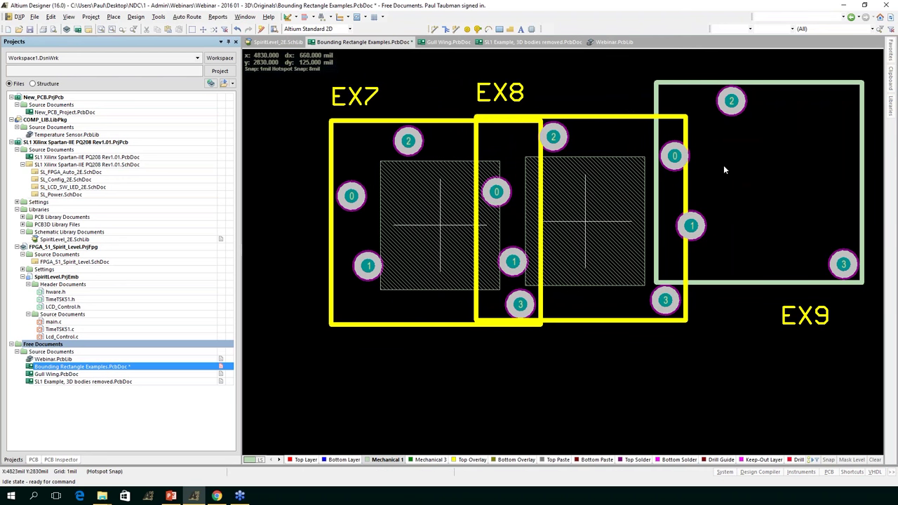
left_click_drag(606, 255, 615, 253)
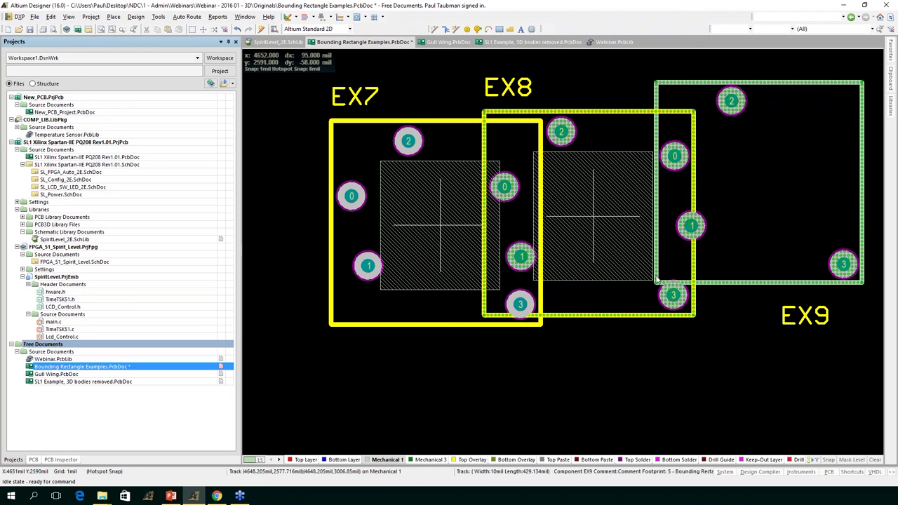
mouse_move(645, 204)
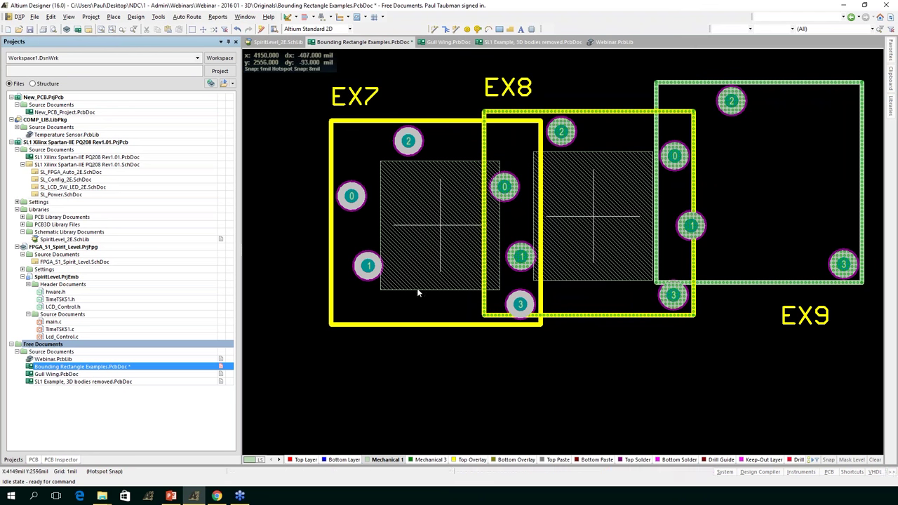
Move EX7 farther from EX8 so that their outlines are fully separated
mouse_move(418, 240)
left_mouse_down()
mouse_move(386, 249)
mouse_move(346, 240)
left_mouse_up()
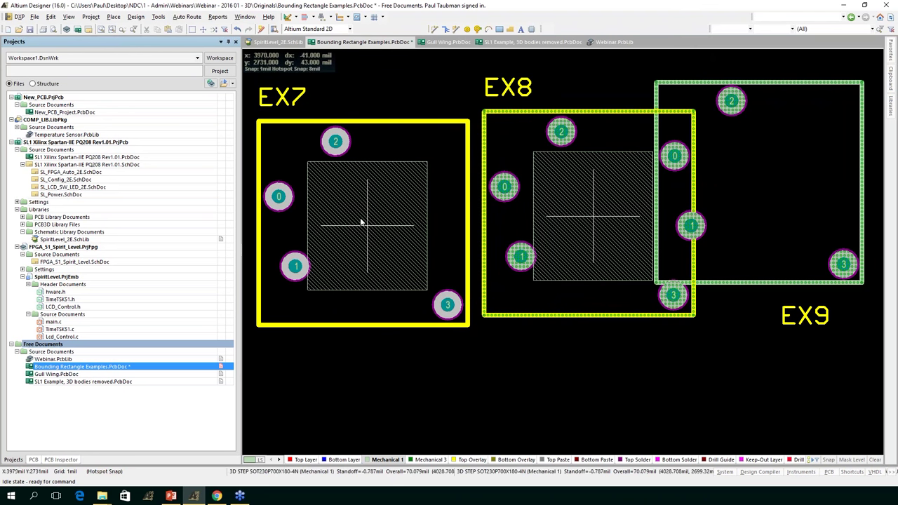
mouse_move(370, 206)
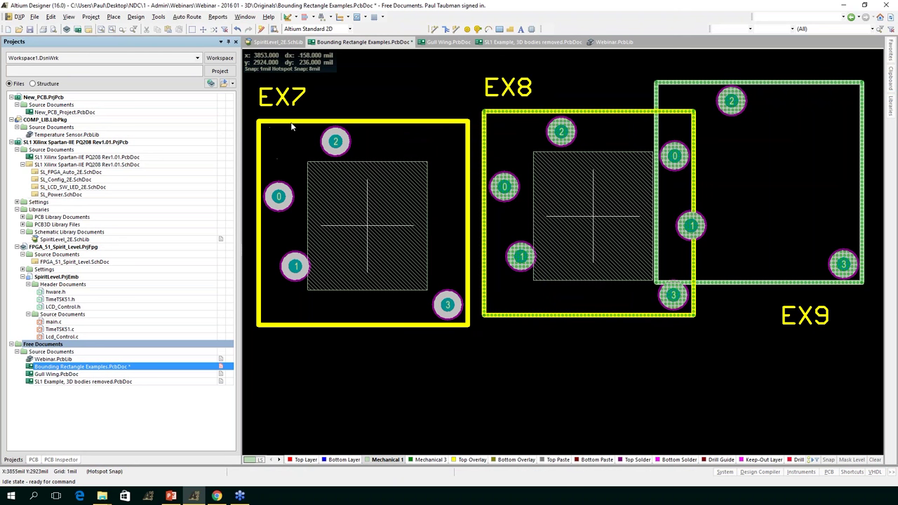
mouse_move(442, 133)
Show EX10 in 3D, tilt the board to examine the thin body surrounding its outline, and return to 2D
scroll(492, 235, "down", 4)
scroll(492, 236, "down", 7)
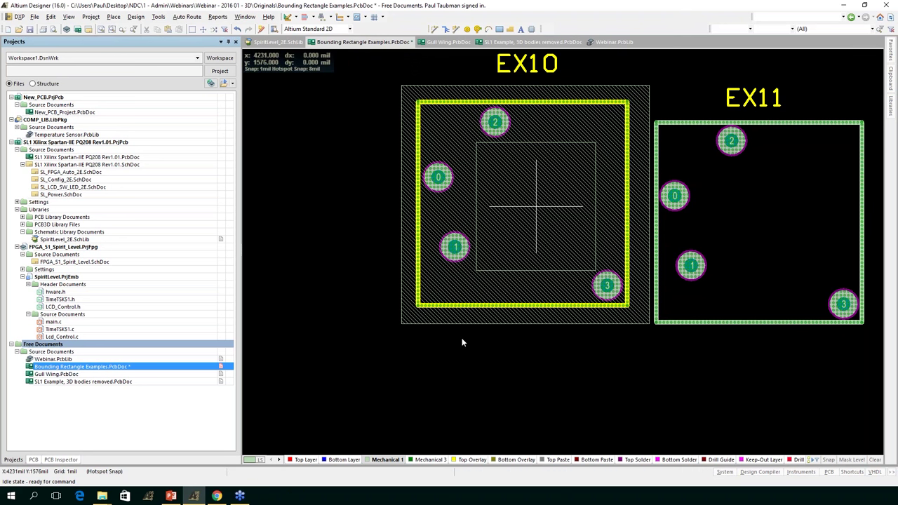
key("3")
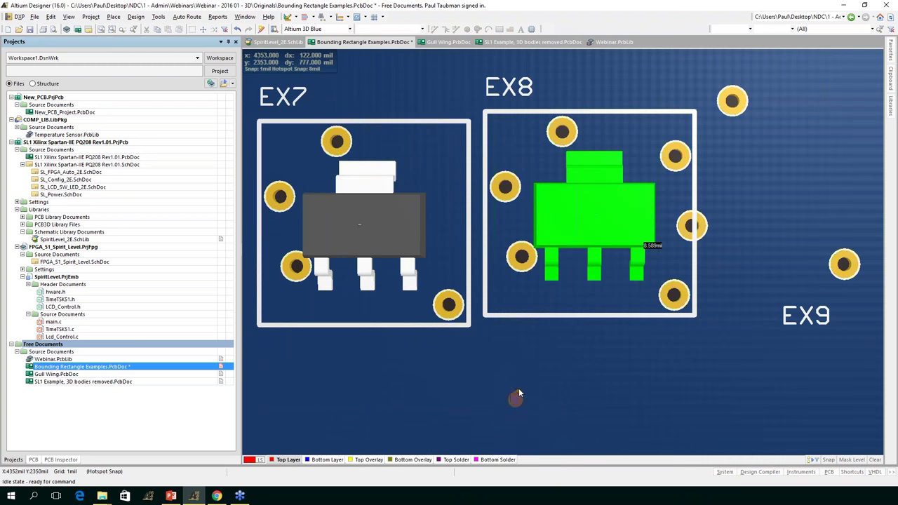
scroll(530, 369, "down", 2)
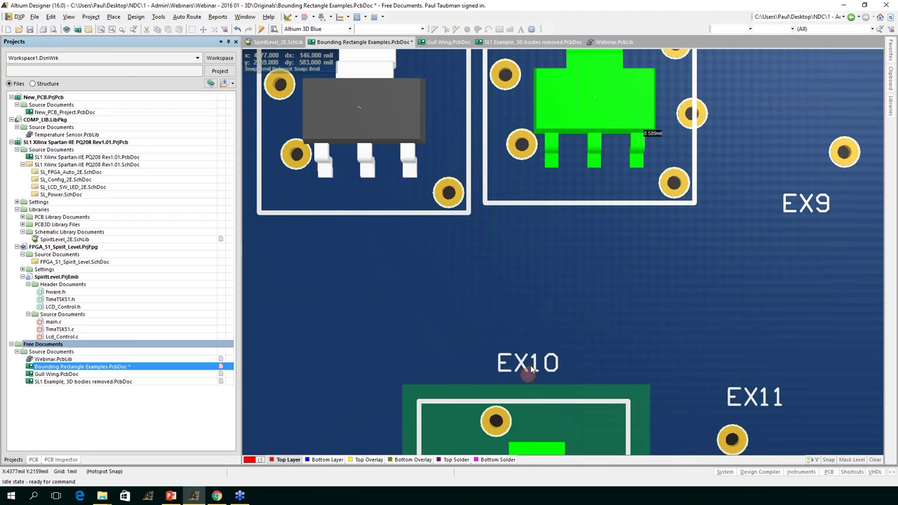
scroll(531, 367, "down", 4)
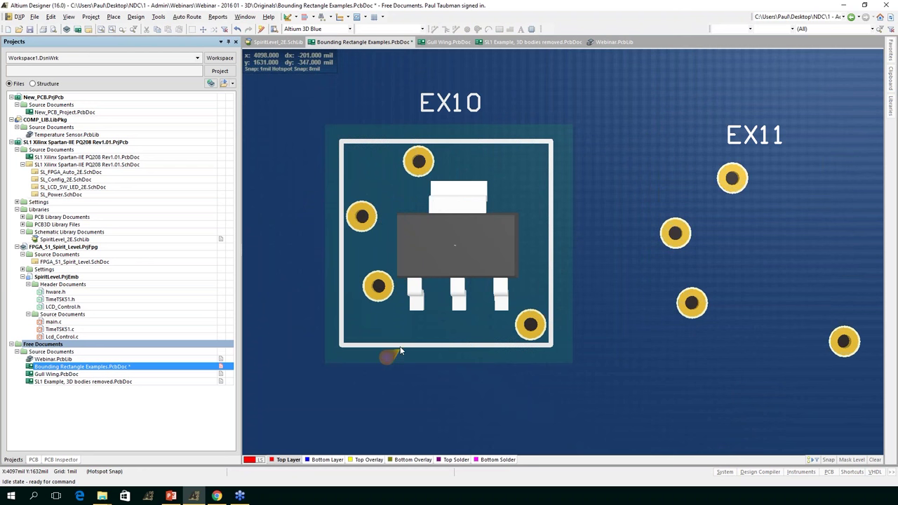
key("shift")
key("shift")
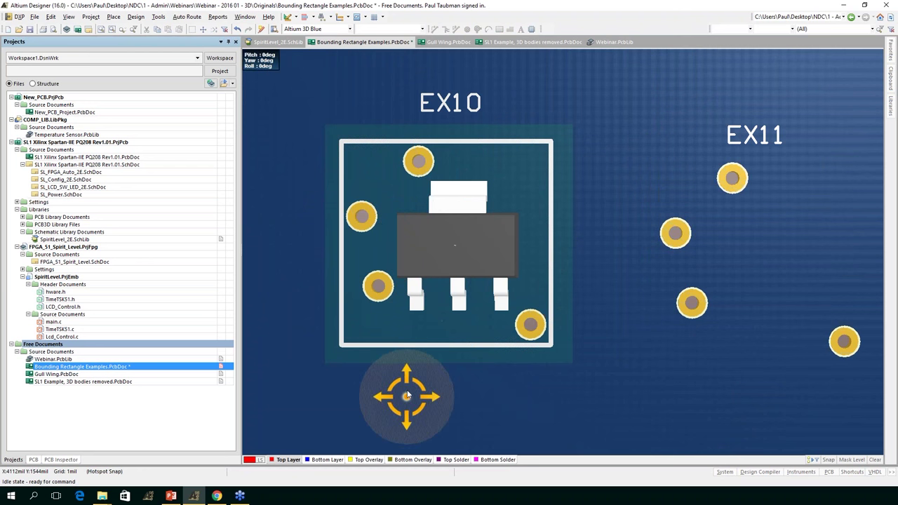
right_click_drag(411, 357, 446, 242, "shift")
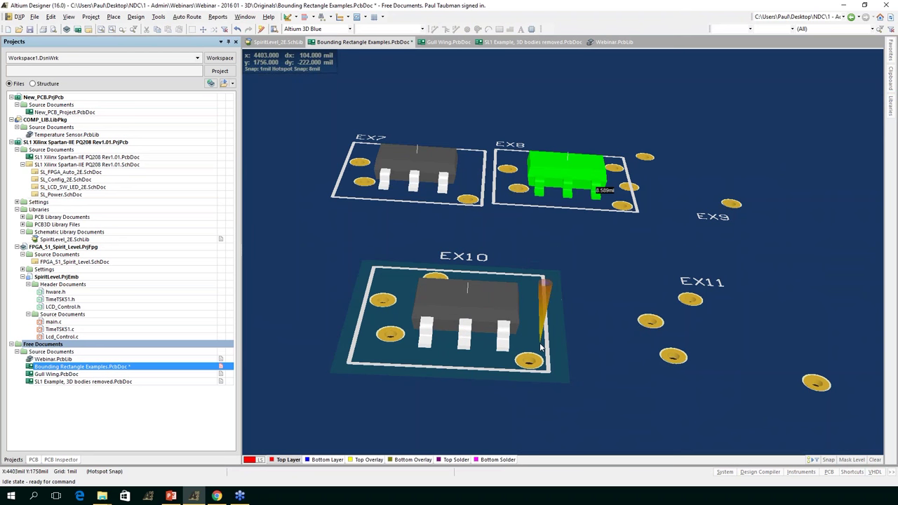
key("2")
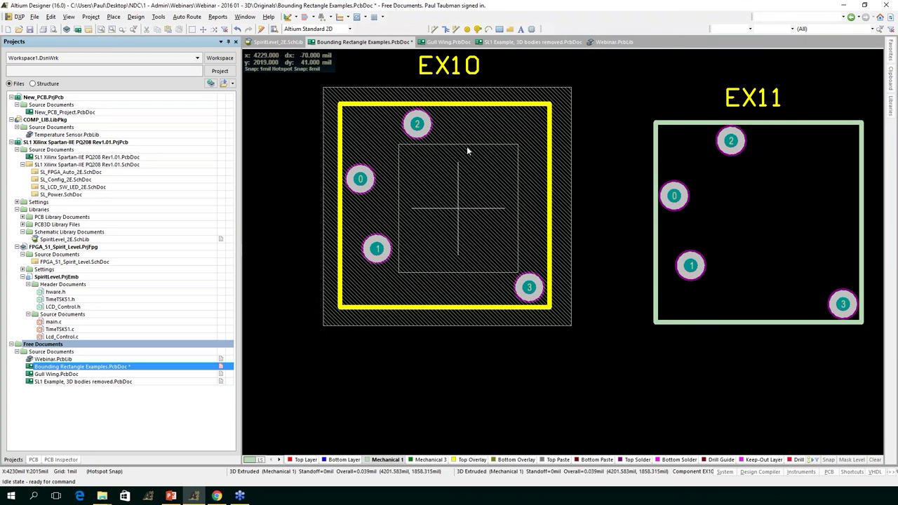
Move EX10 toward EX11 until its thin 3D body nearly meets EX11's outline, back it off, and show the whole board
mouse_move(466, 146)
left_mouse_down()
mouse_move(484, 165)
mouse_move(526, 179)
mouse_move(503, 174)
mouse_move(486, 180)
mouse_move(493, 184)
left_mouse_up()
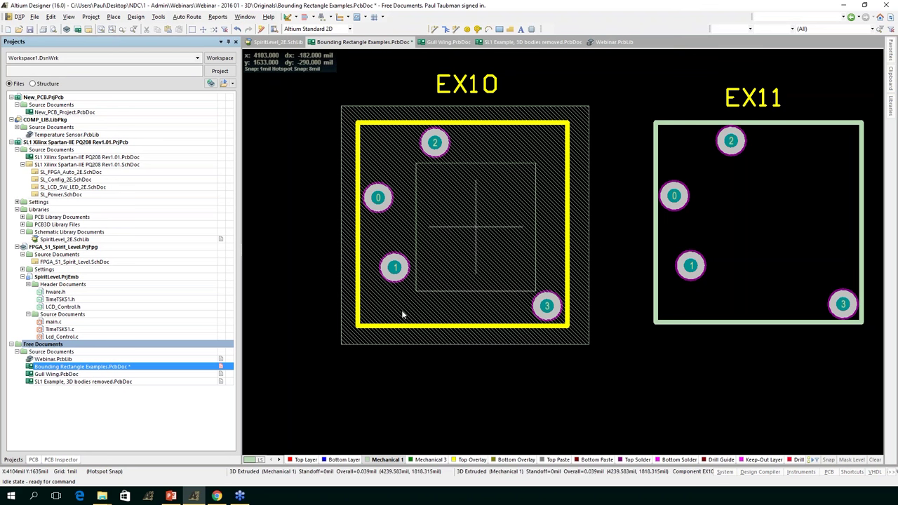
left_click_drag(473, 242, 517, 242)
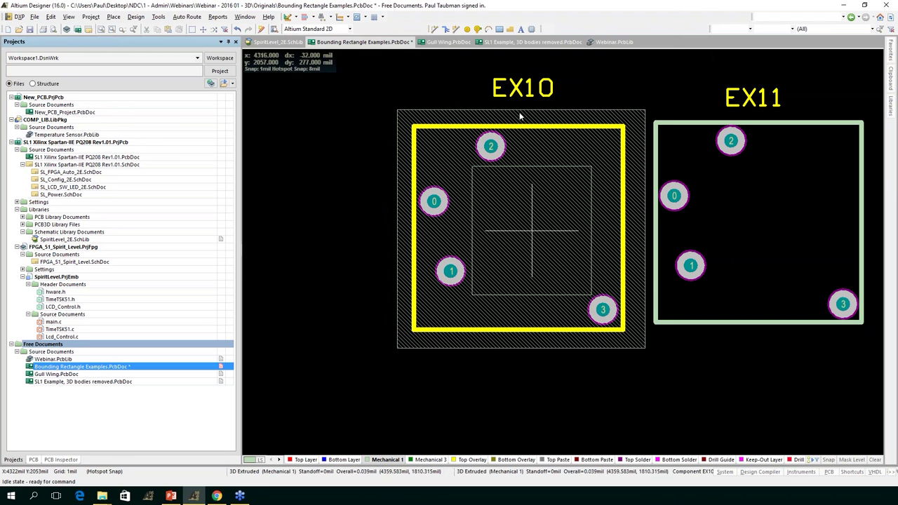
left_click_drag(633, 335, 651, 304)
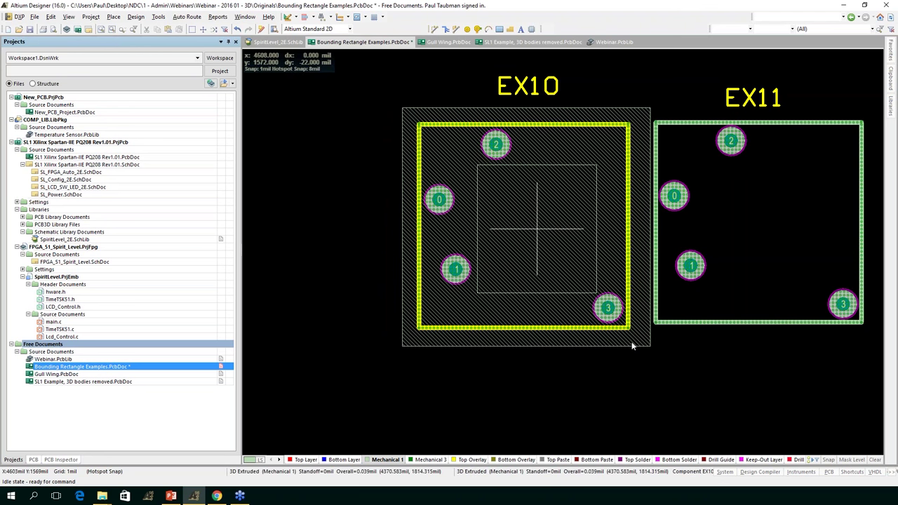
left_click_drag(564, 287, 531, 302)
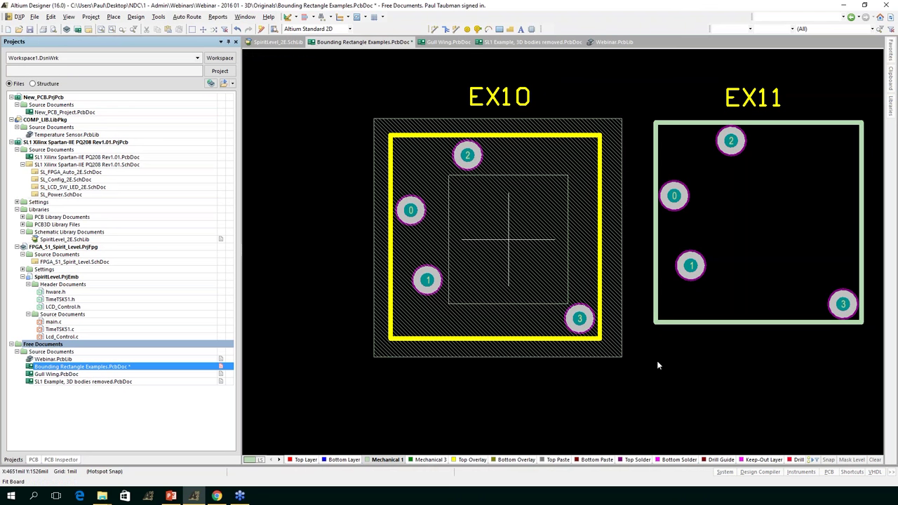
key("ctrl+Page_Down")
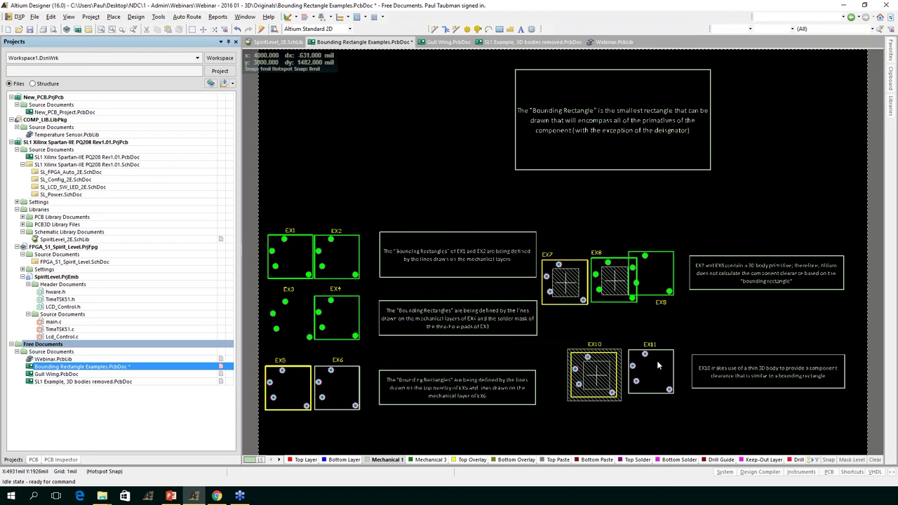
mouse_move(658, 364)
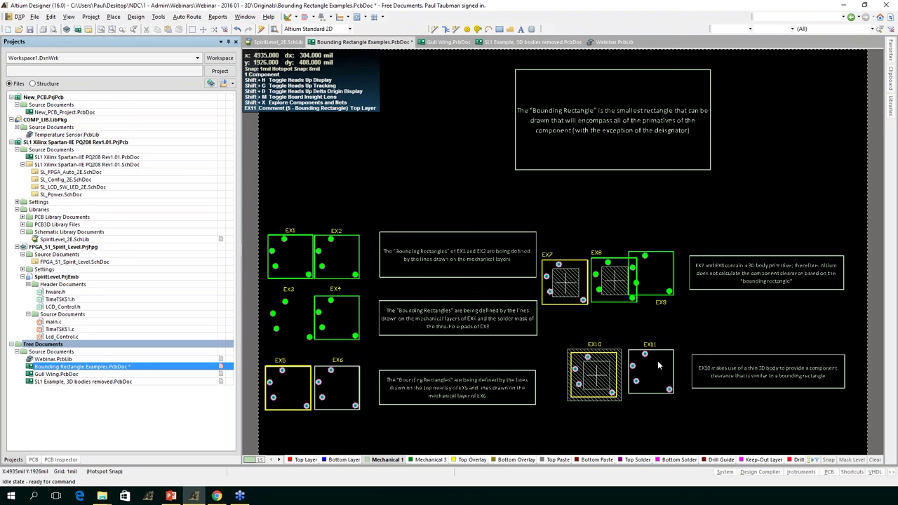
Open Webinar.PcbLib and display the 1 - NO 3D footprint from its component list
double_click(68, 360)
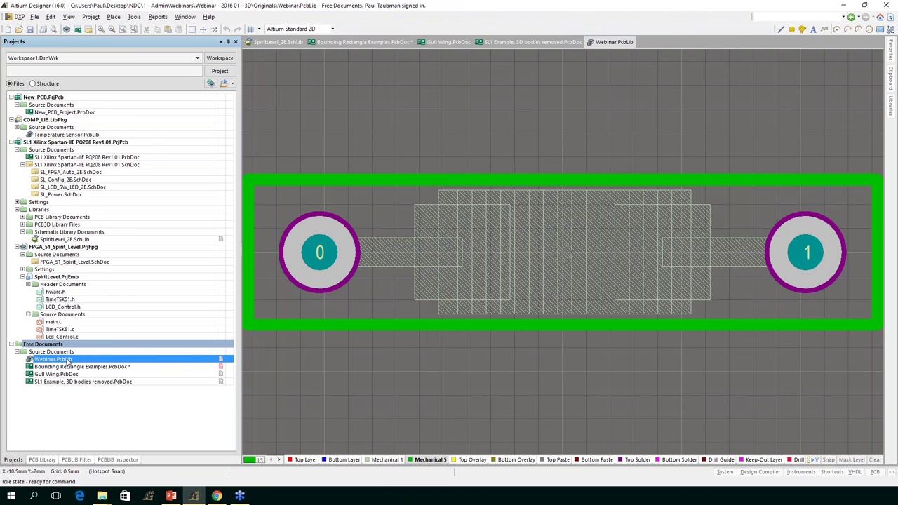
left_click(43, 461)
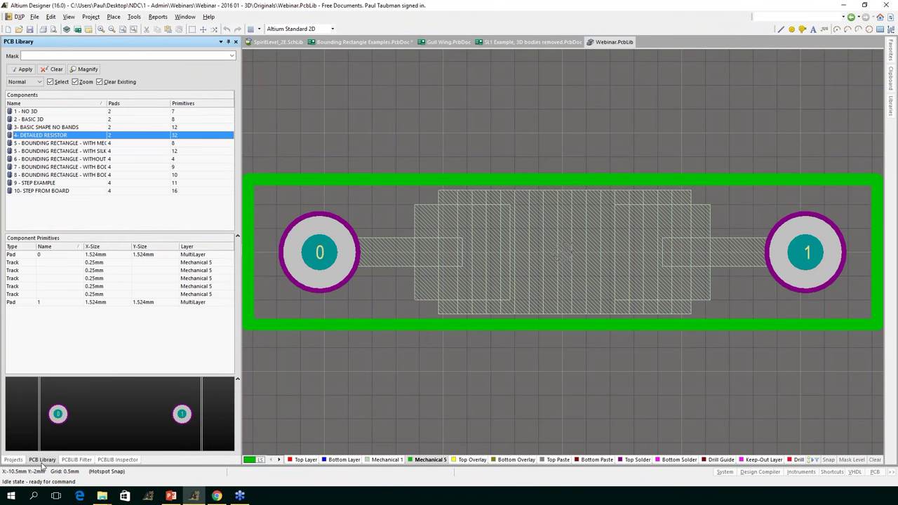
left_click(32, 112)
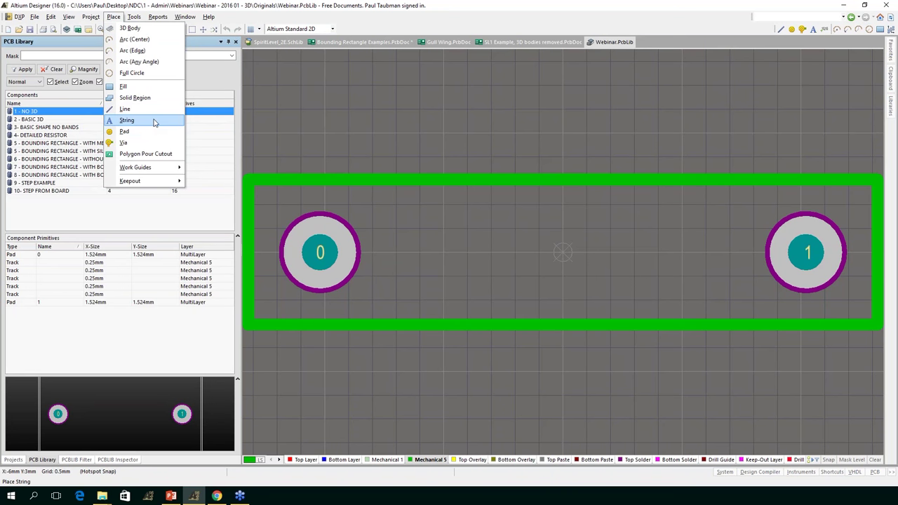
left_click(133, 17)
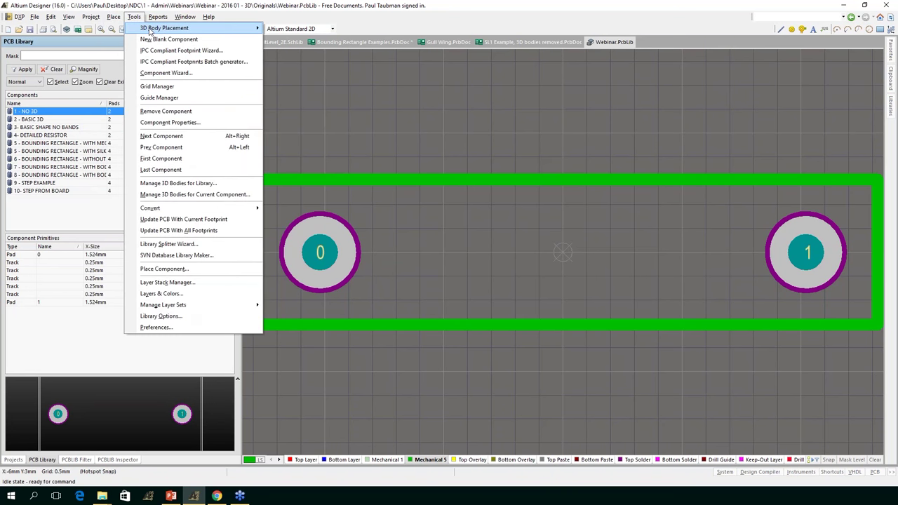
mouse_move(150, 30)
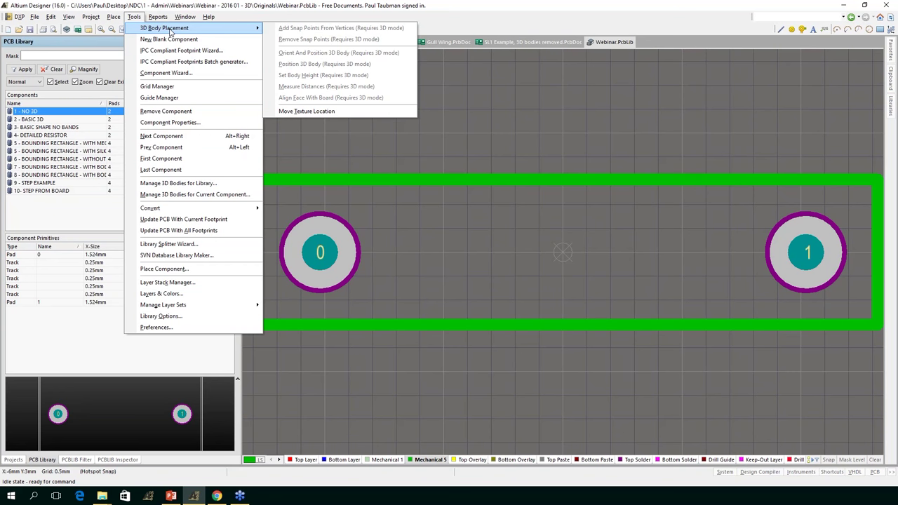
left_click(134, 16)
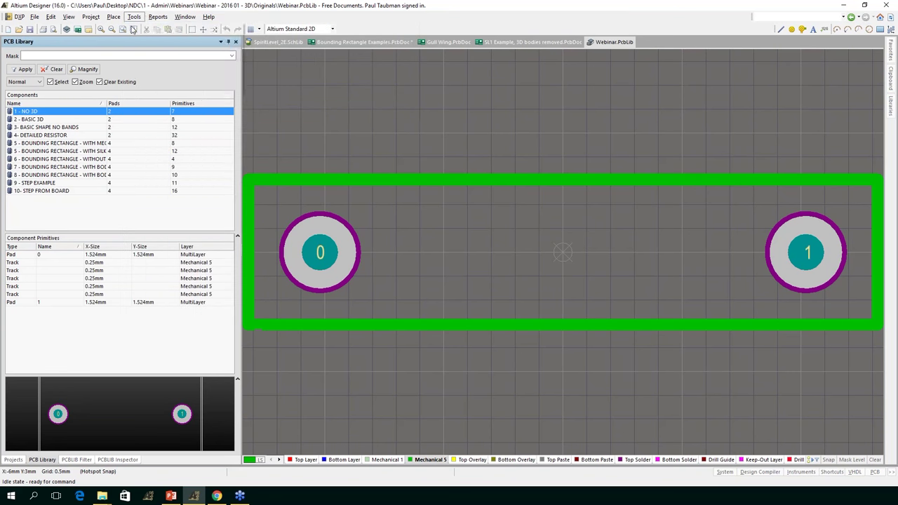
left_click(113, 16)
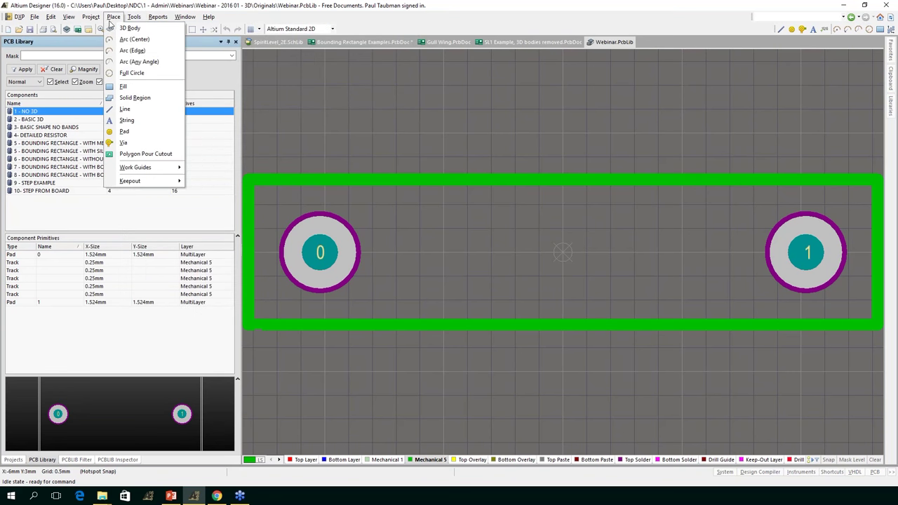
left_click(387, 28)
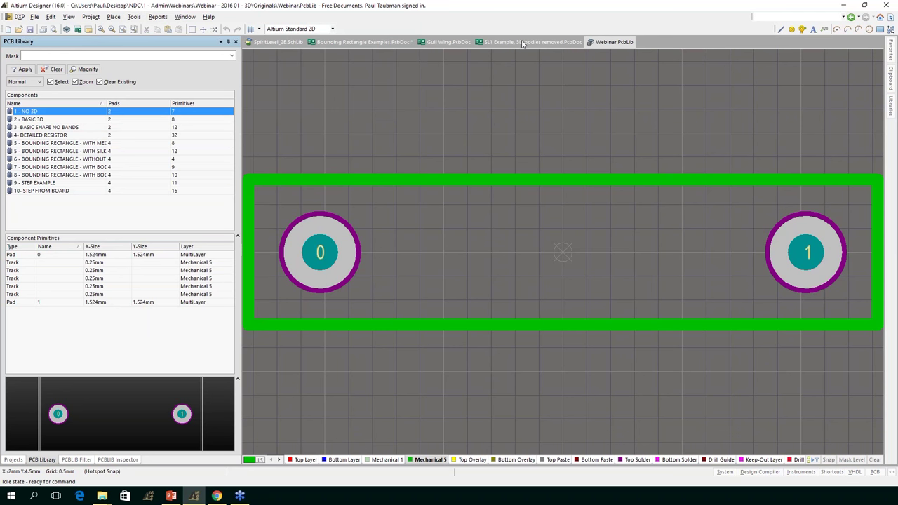
Open the PCBLib editor customization, examine how the 3D Body command can be rearranged and the bars restored, and close it
right_click(374, 25)
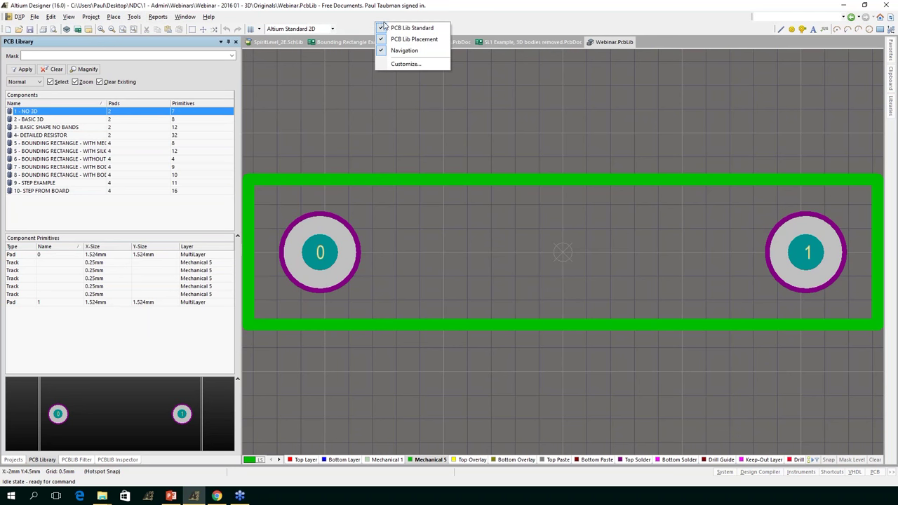
left_click(398, 68)
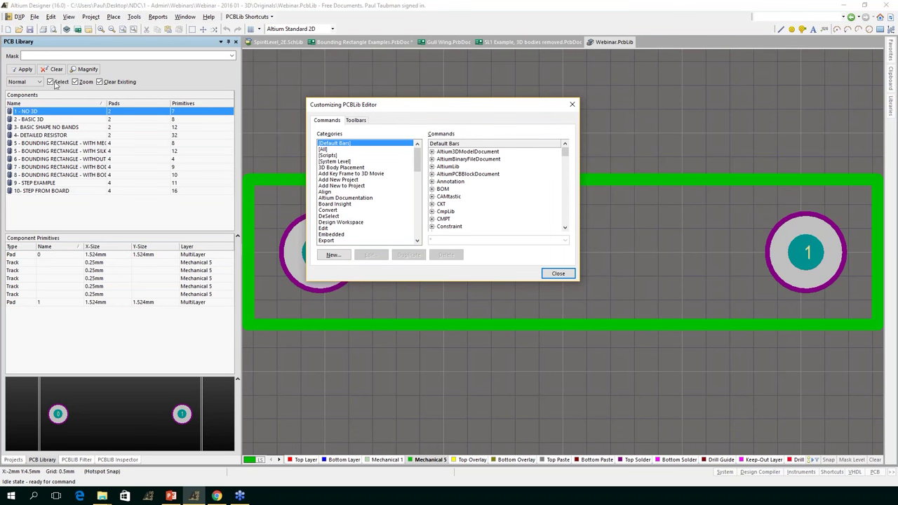
left_click(111, 16)
left_click_drag(126, 133, 135, 31)
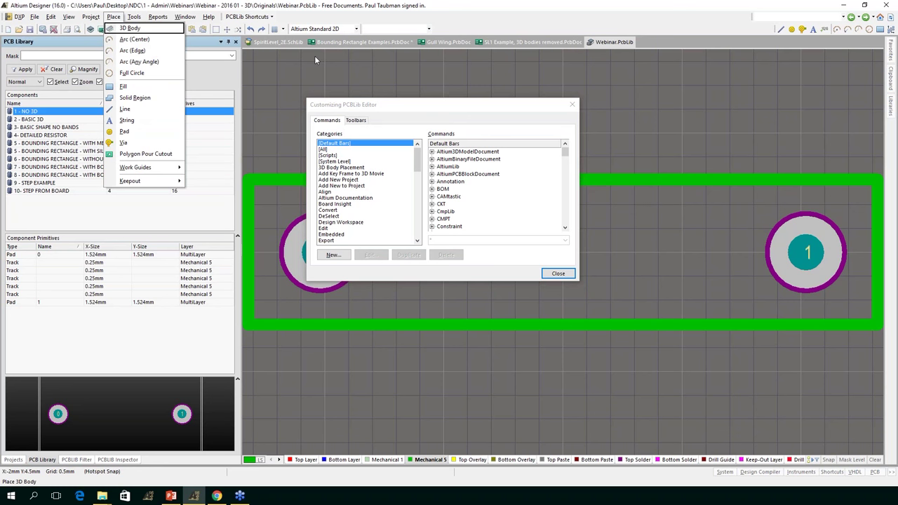
left_click(358, 120)
left_click(357, 120)
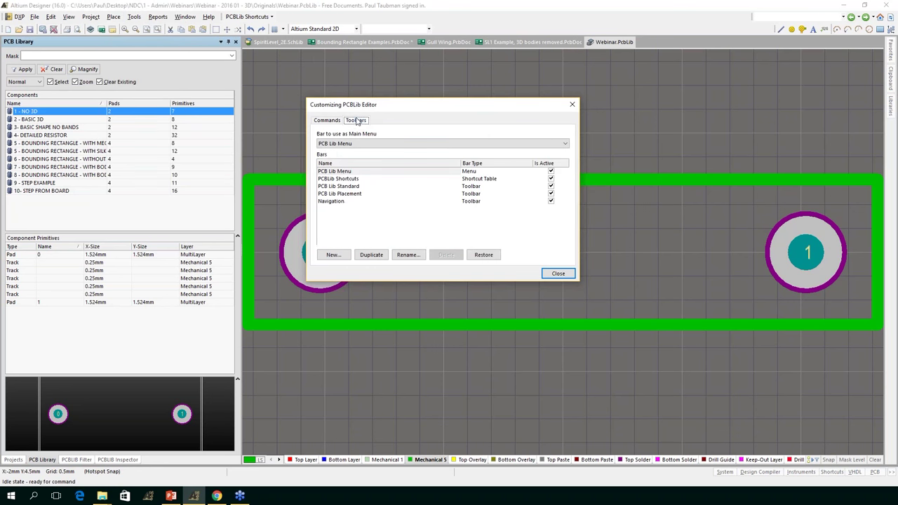
left_click(484, 255)
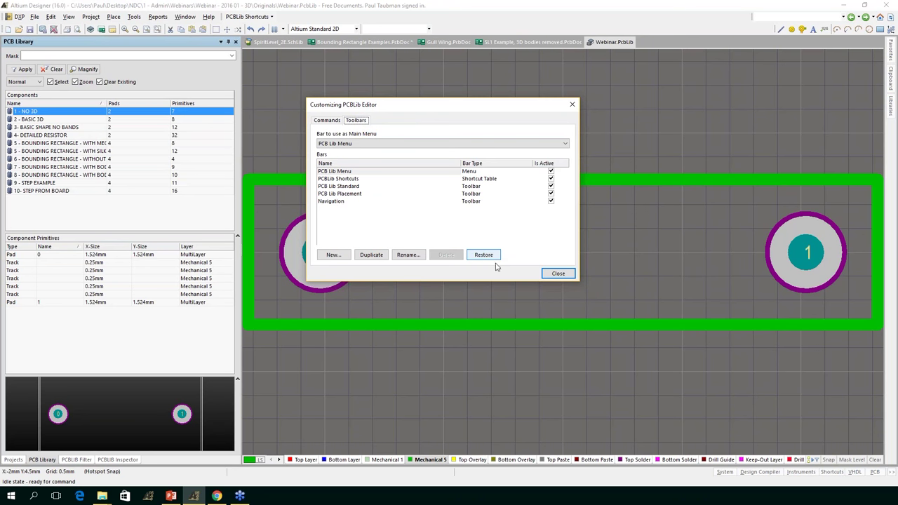
left_click(558, 273)
Start placing a 3D body in the 1 - NO 3D footprint, review the Cylinder and Sphere model types, and choose Extruded
left_click(112, 16)
left_click(121, 30)
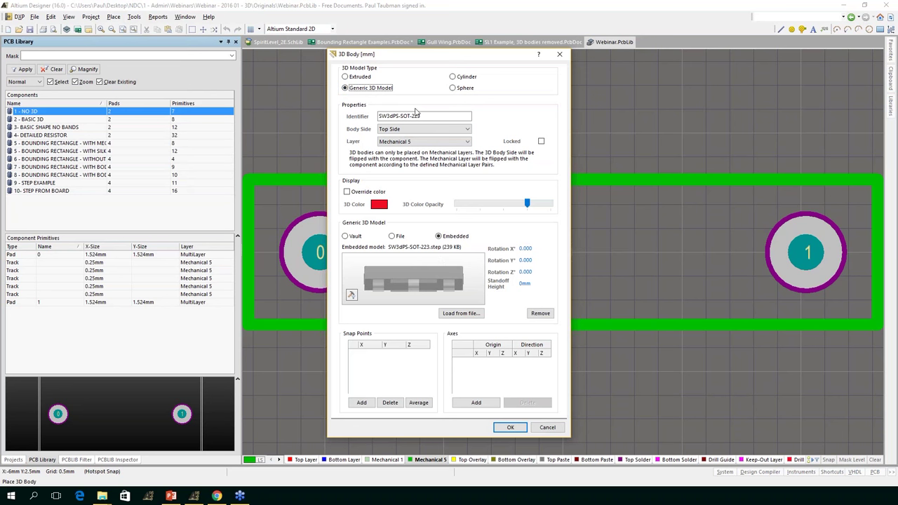
left_click(345, 77)
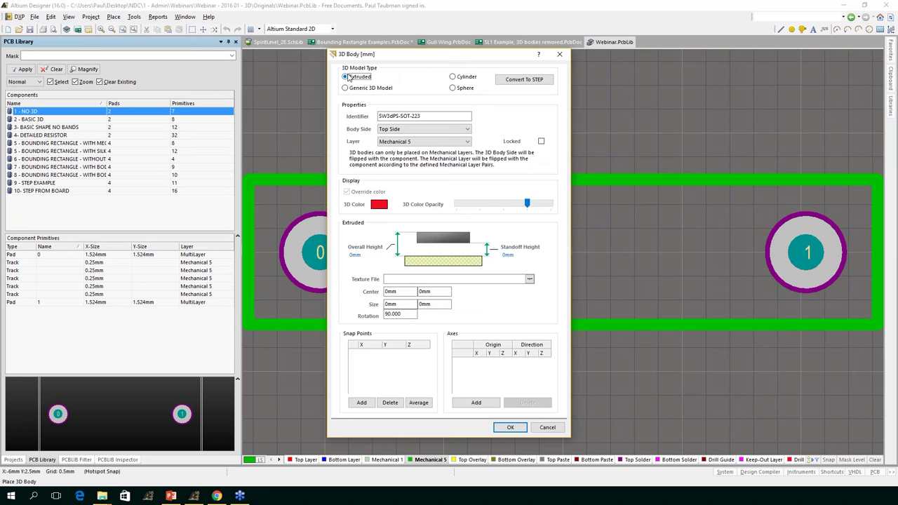
left_click(452, 77)
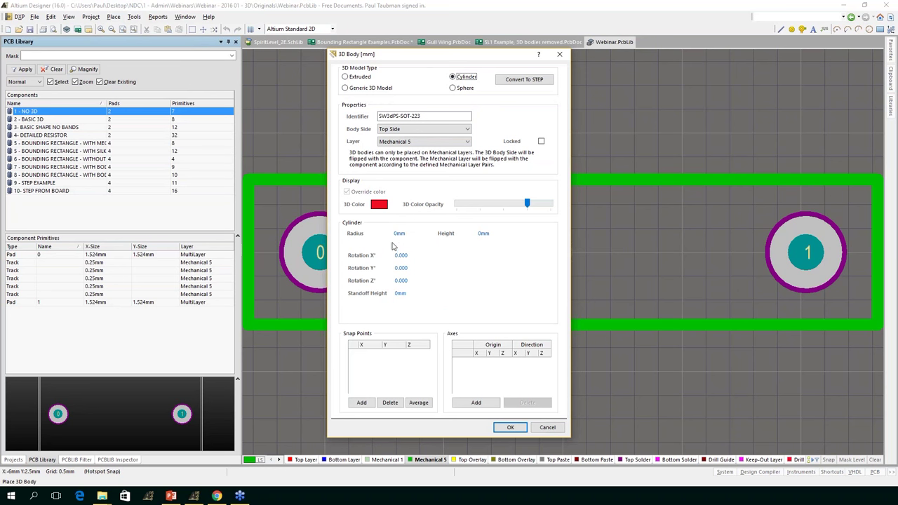
left_click(452, 87)
left_click(345, 77)
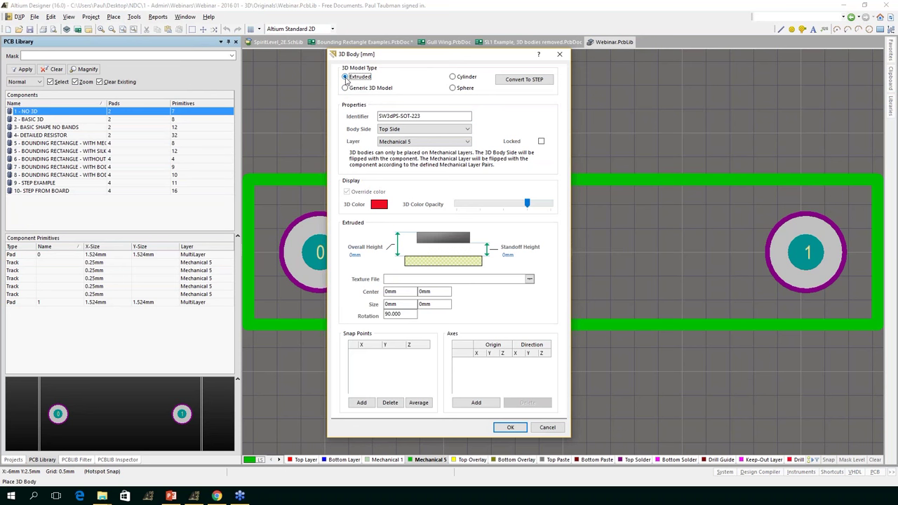
Identify the extruded body as Extruded Yellow and set its overall height to 3 mm and standoff height to 1 mm
double_click(441, 116)
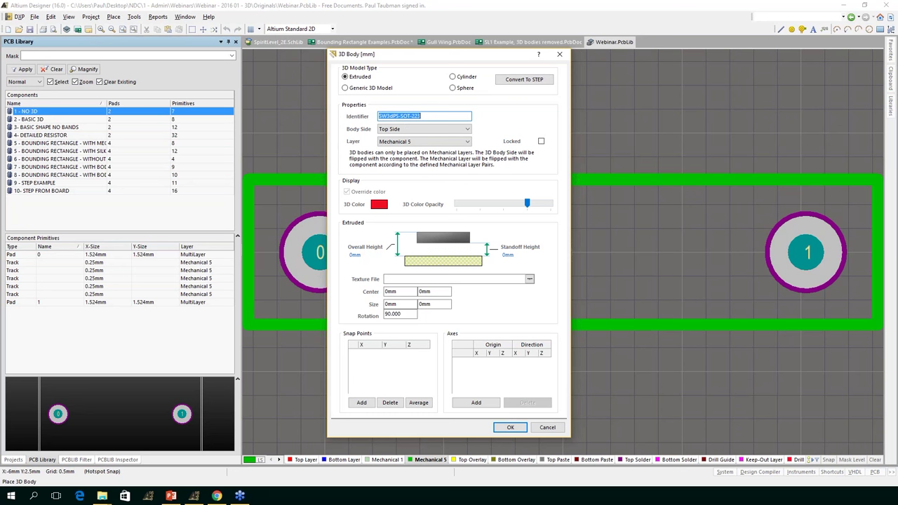
type("Extruded Yellow")
left_click(376, 204)
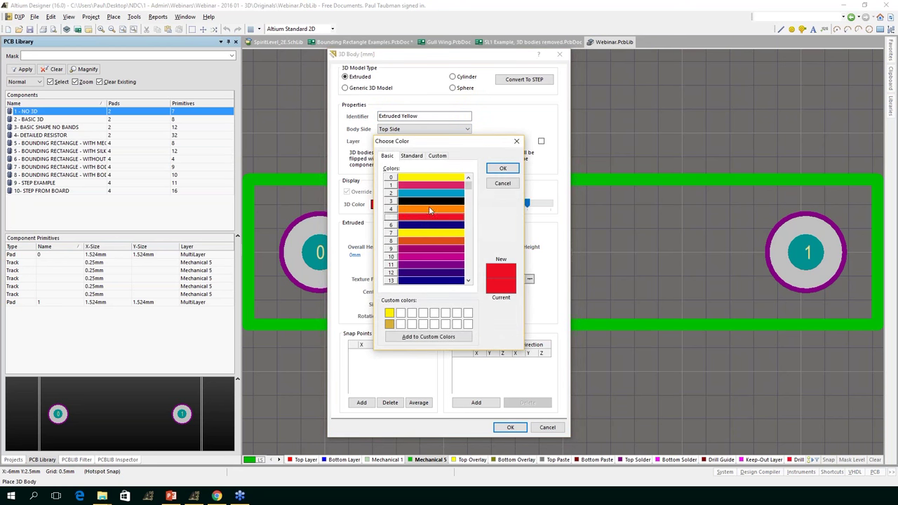
left_click(501, 170)
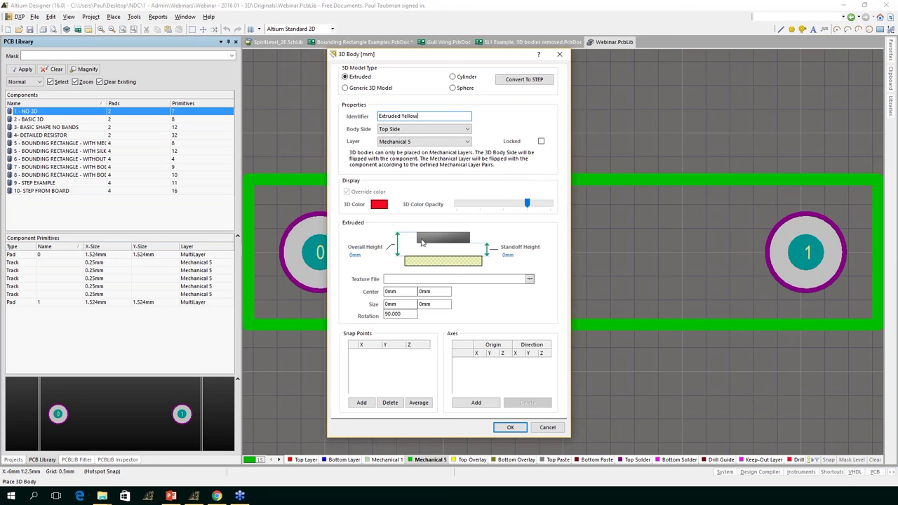
left_click(355, 254)
type("3")
left_click(508, 254)
type("1")
left_click(510, 428)
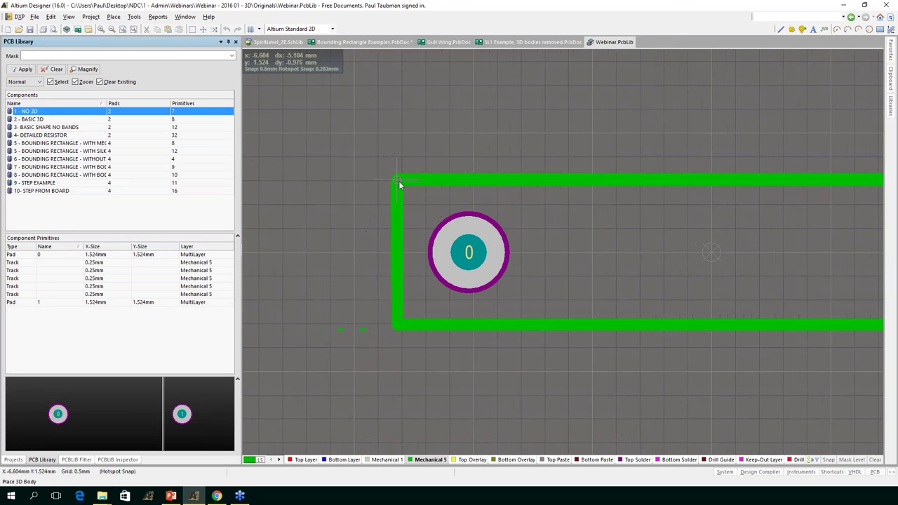
Outline the extruded body along the four corners of the Mechanical 5 rectangle around both pads
left_click(398, 181)
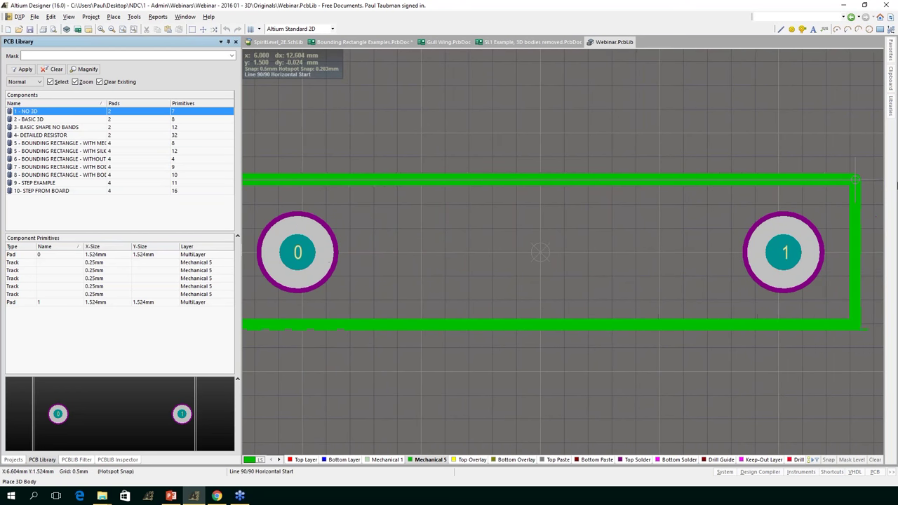
left_click(826, 182)
left_click(827, 326)
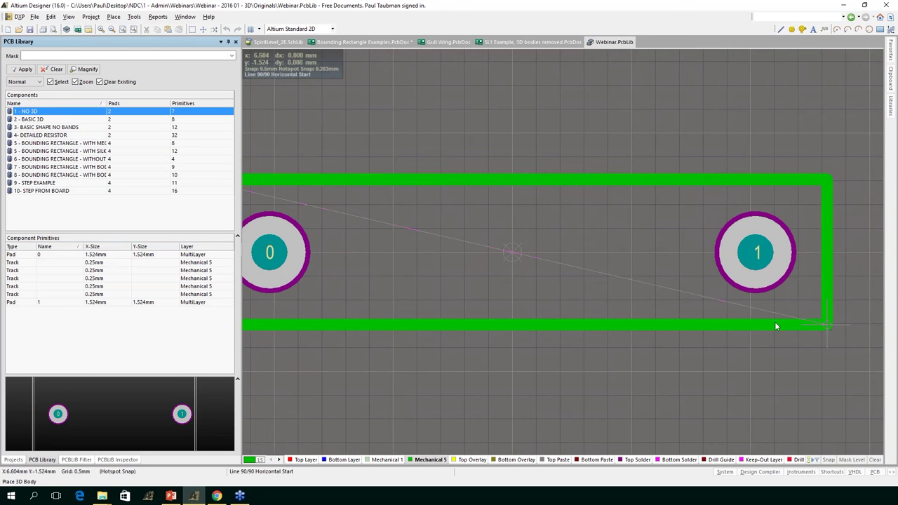
left_click(253, 324)
right_click(255, 147)
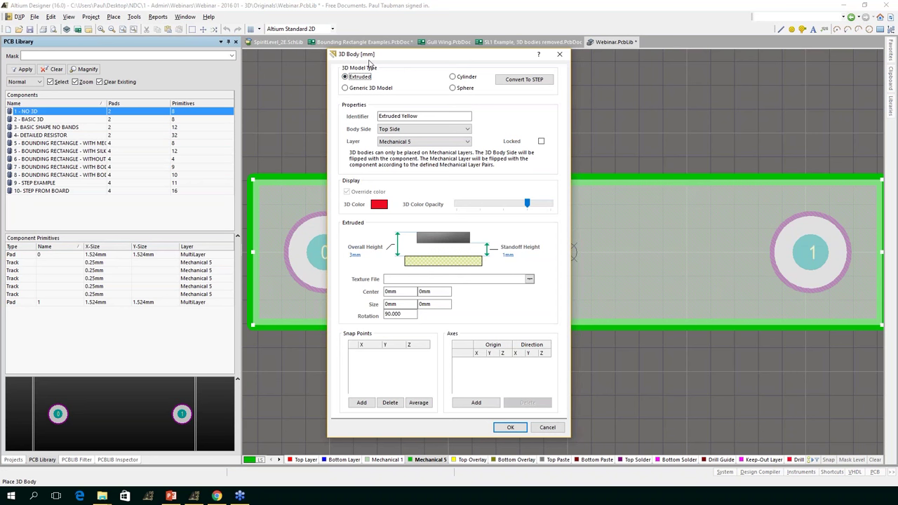
Give the next extruded body a yellow 3D color and raise its color opacity to the maximum
left_click(378, 204)
left_click(430, 179)
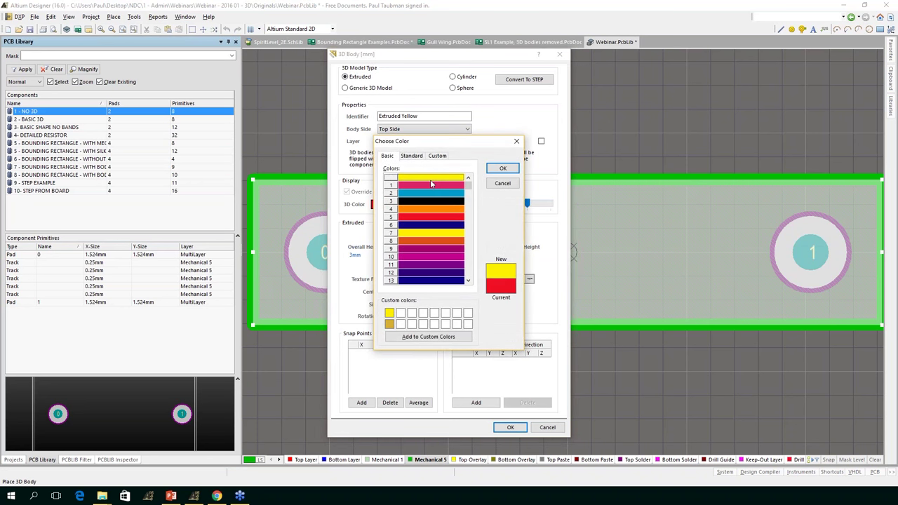
left_click(510, 173)
left_click_drag(530, 205, 561, 206)
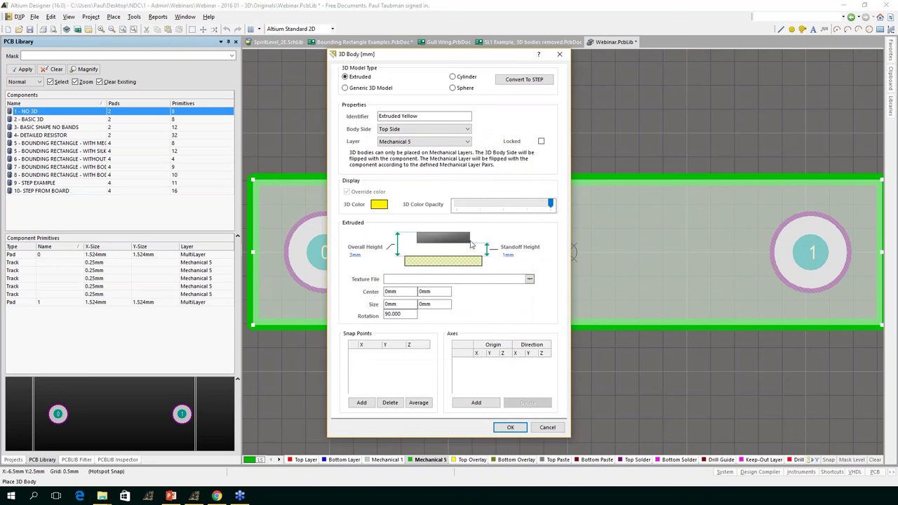
Set the yellow body's overall height to 4 mm and its standoff height to 0, and accept the properties
left_click_drag(361, 255, 339, 257)
type("4")
key("Tab")
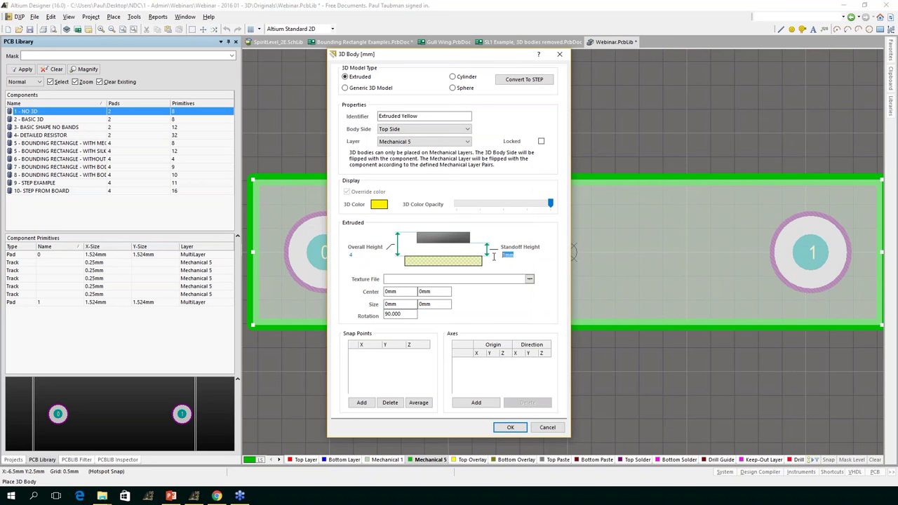
type("0")
left_click(504, 428)
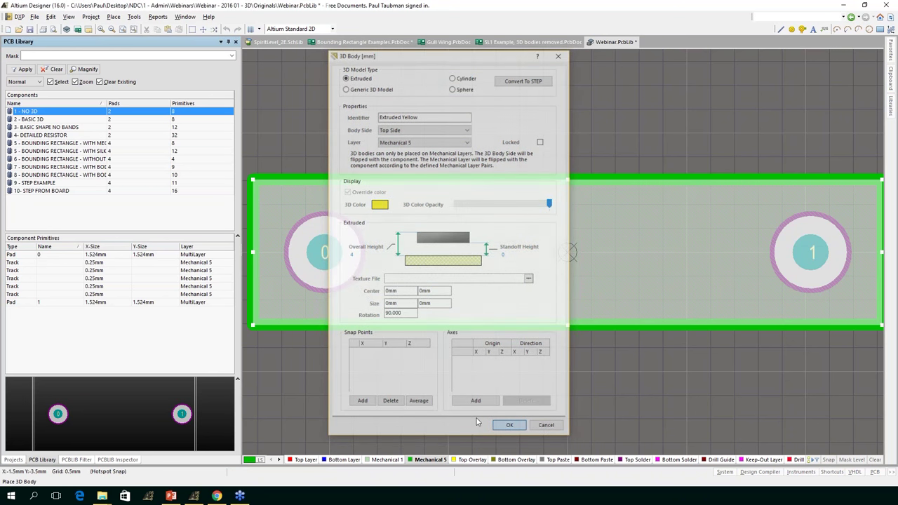
Draw the yellow body as a small square from the footprint origin past the outline's lower edge, and end body placement
left_click(568, 252)
left_click(566, 367)
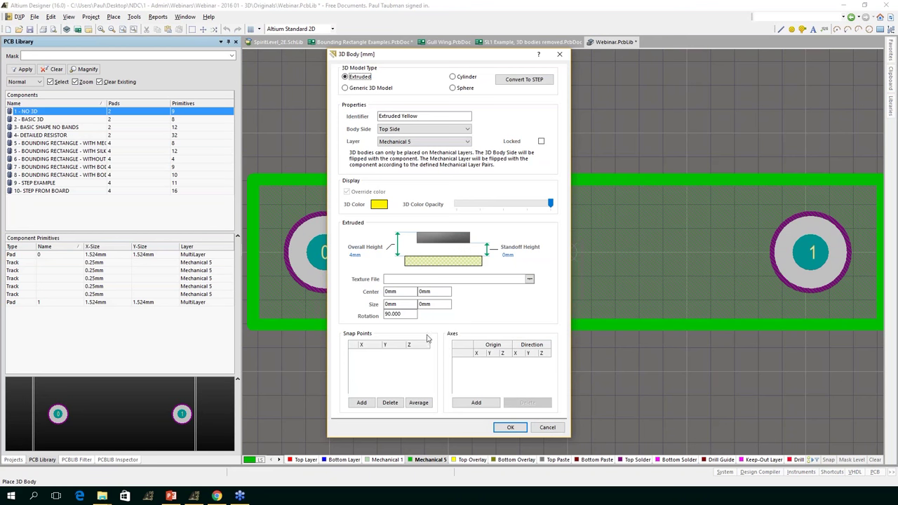
left_click(541, 429)
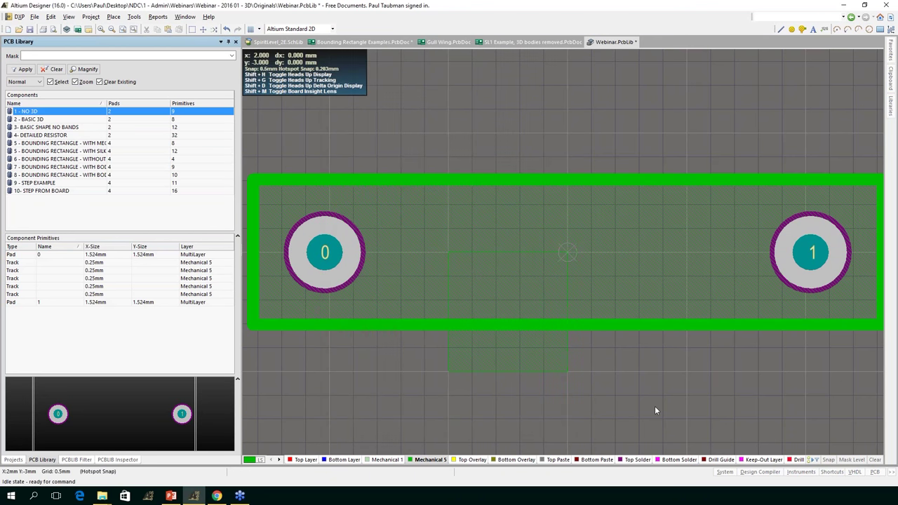
View the 1 - NO 3D footprint in 3D and examine from several angles how the red and yellow bodies overlap
key("3")
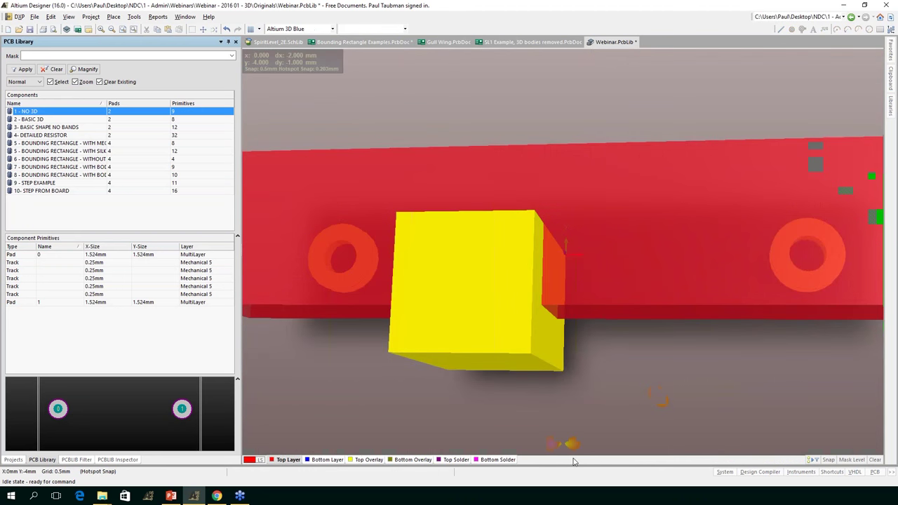
right_click_drag(581, 415, 501, 269, "shift")
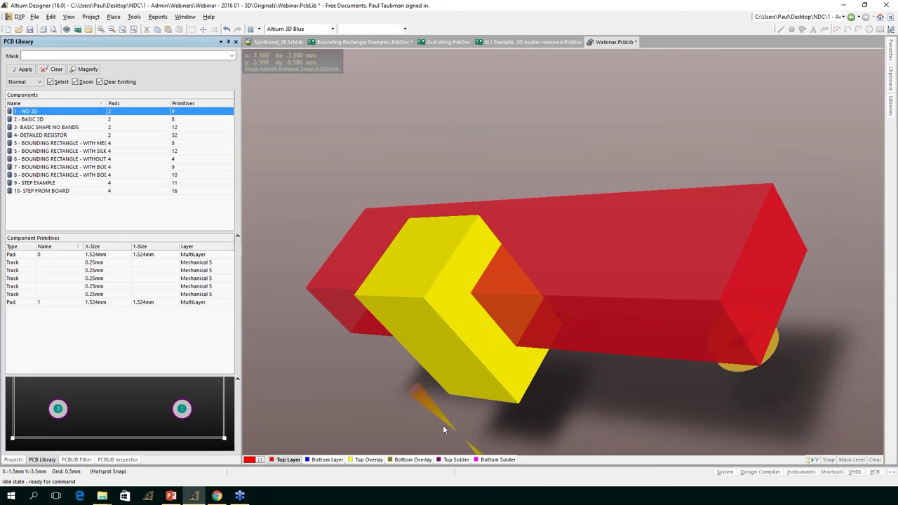
right_click_drag(386, 417, 634, 379, "shift")
key("9")
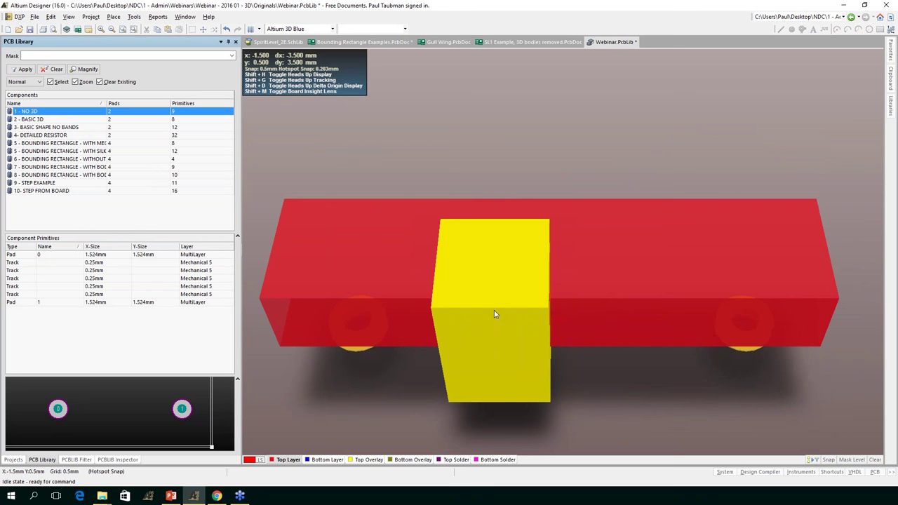
Display the 2 - BASIC 3D footprint and view its whole cylindrical body above the pads
left_click(30, 112)
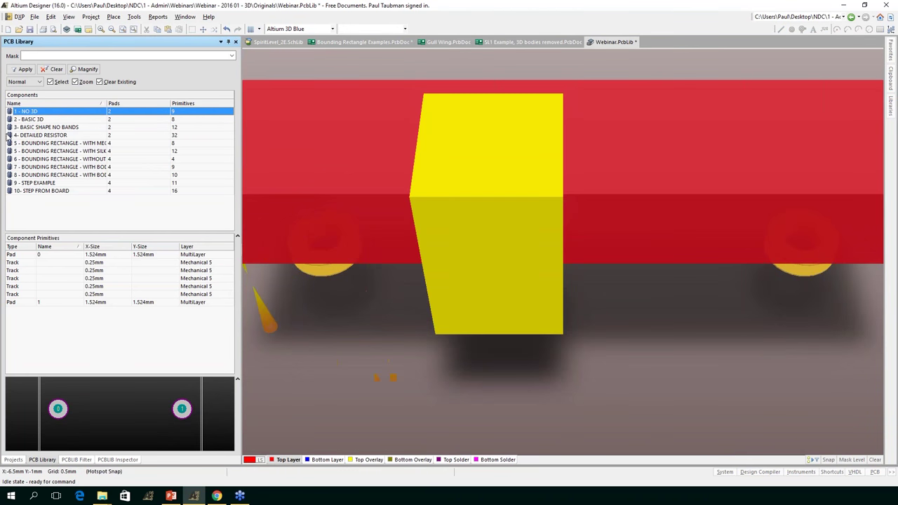
left_click(31, 120)
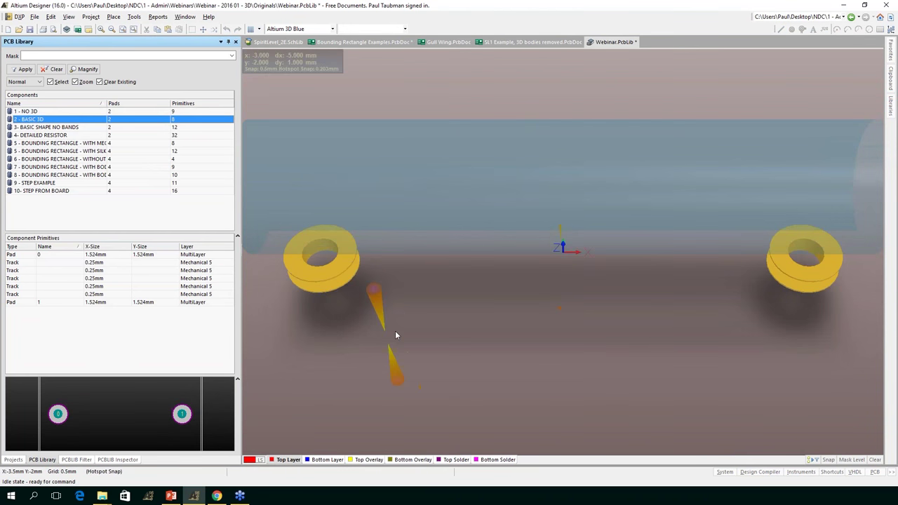
scroll(397, 307, "down", 3, "ctrl")
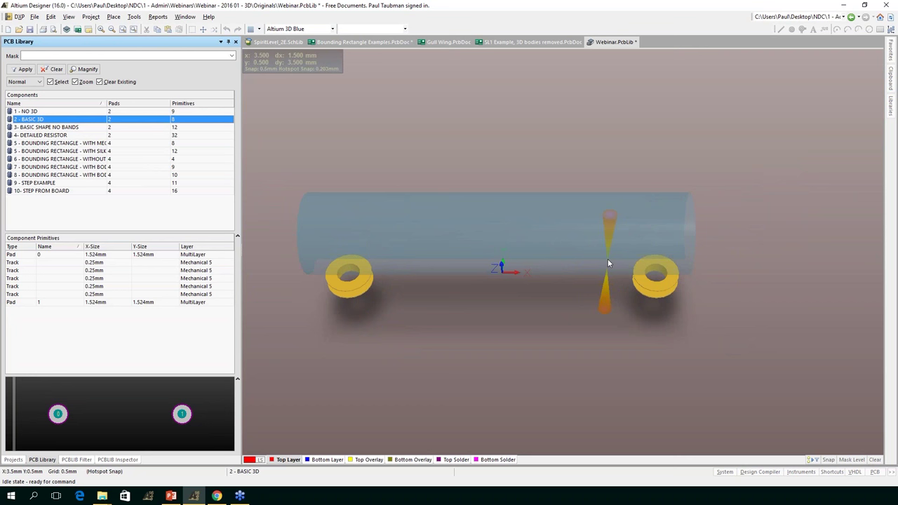
Display the 3- BASIC SHAPE NO BANDS footprint and review the blue cylinder's 3D body properties without changing them
left_click(55, 128)
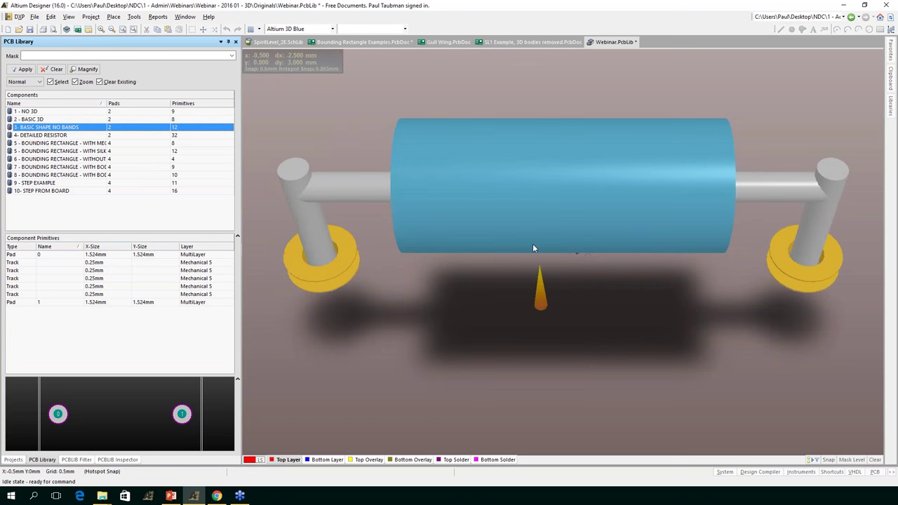
double_click(532, 202)
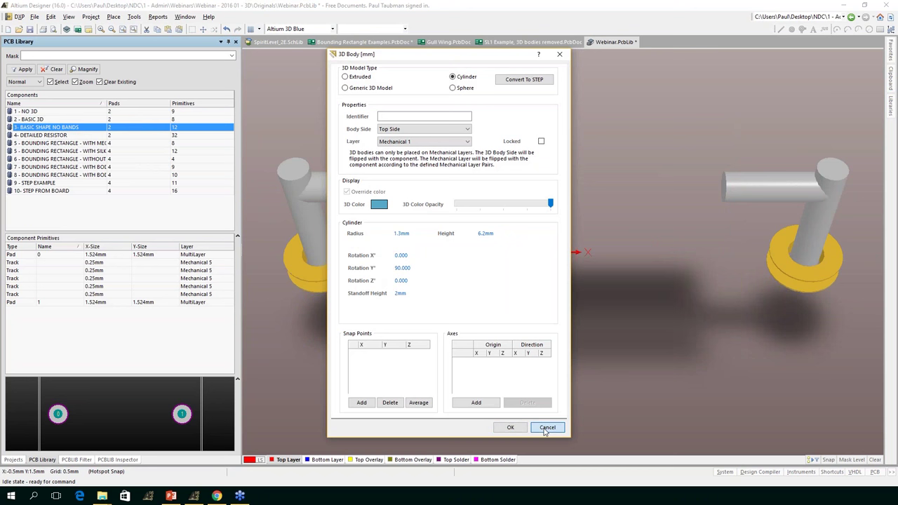
left_click(546, 427)
right_click(359, 167)
key("Escape")
View the footprint from the side and review the 3D body properties of the vertical lead at pad 0
right_click_drag(322, 308, 357, 240, "shift")
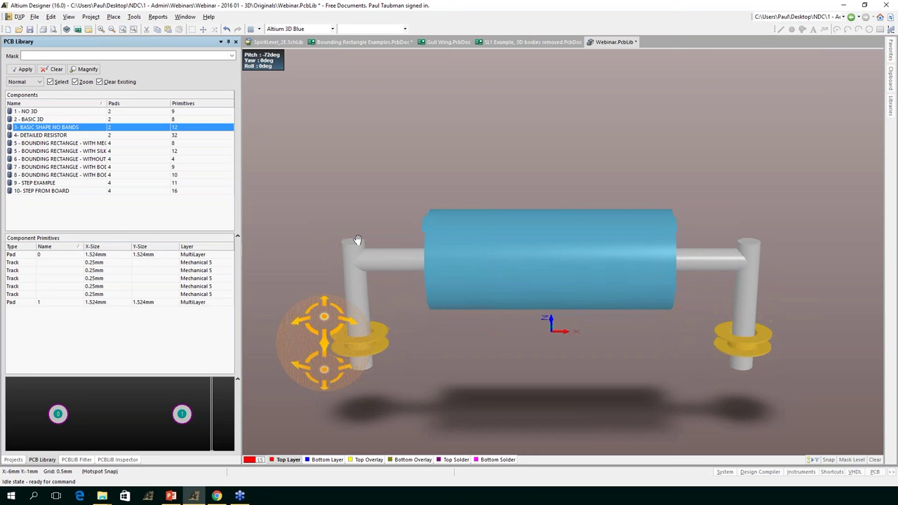
double_click(357, 240)
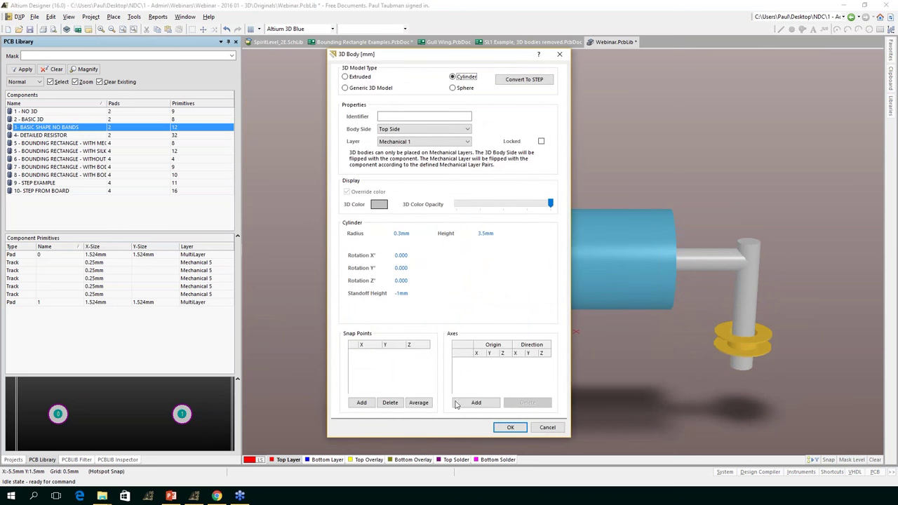
left_click(545, 428)
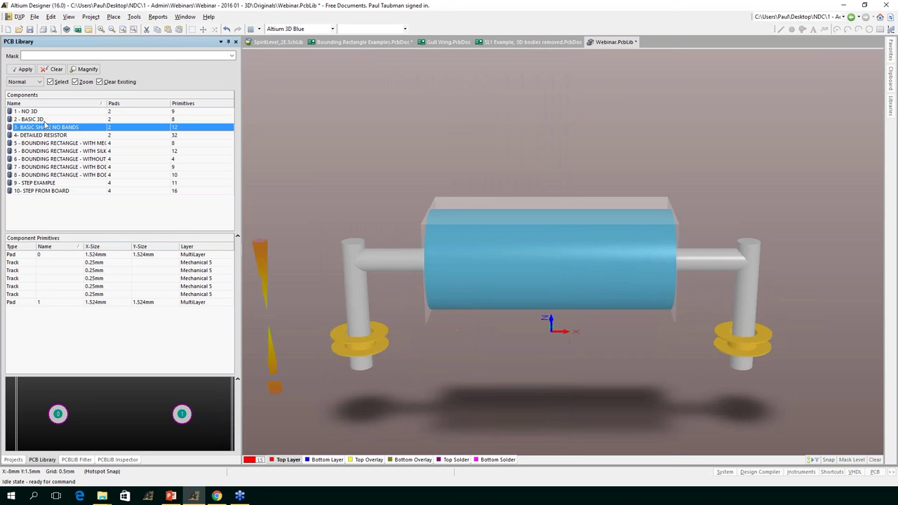
Display the 4- DETAILED RESISTOR footprint and examine its complete 3D model
left_click(64, 135)
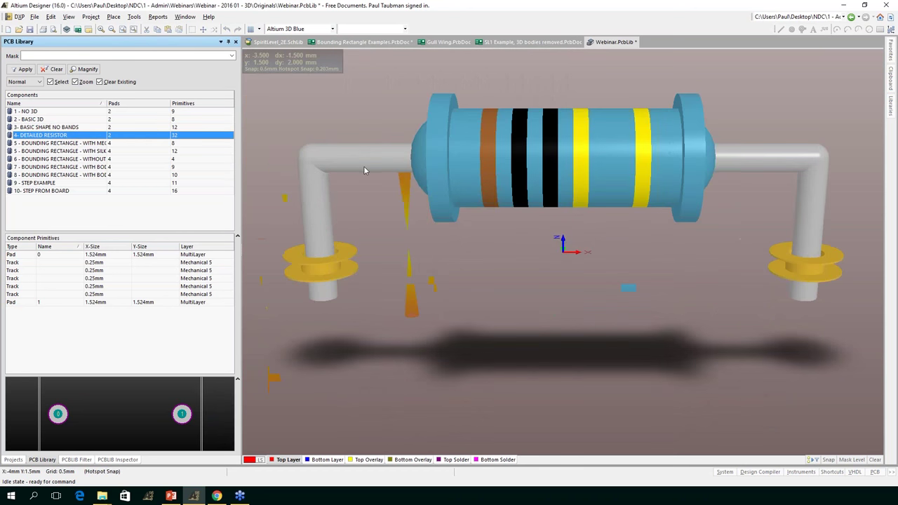
right_click_drag(515, 271, 517, 318)
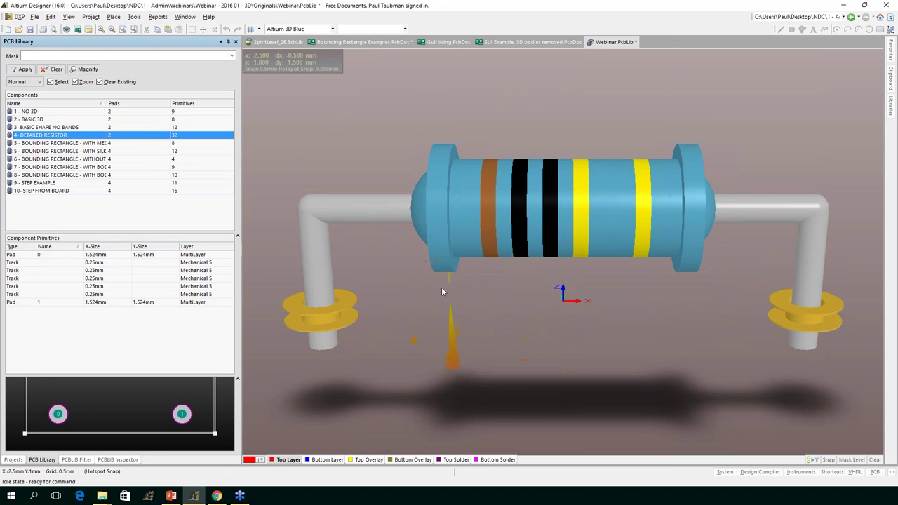
key("shift")
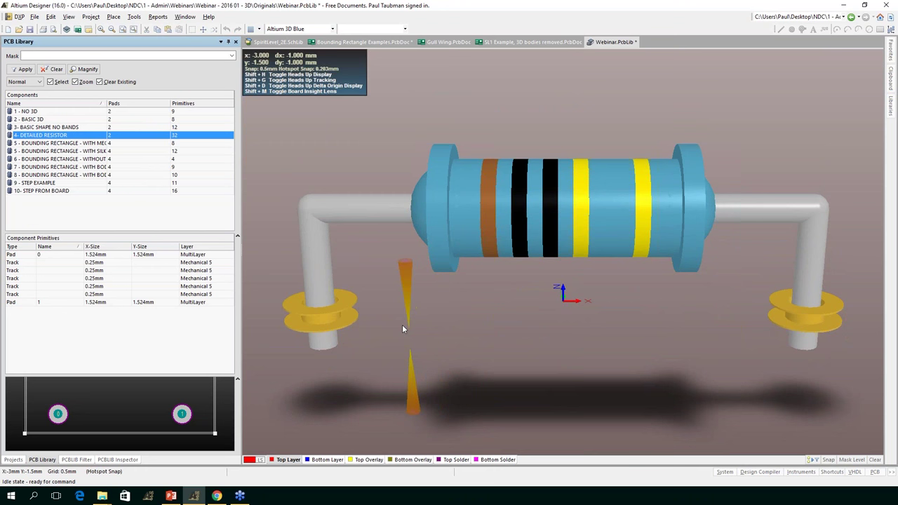
Show the detailed resistor in 2D in single layer mode with Mechanical 1 as the active layer
key("2")
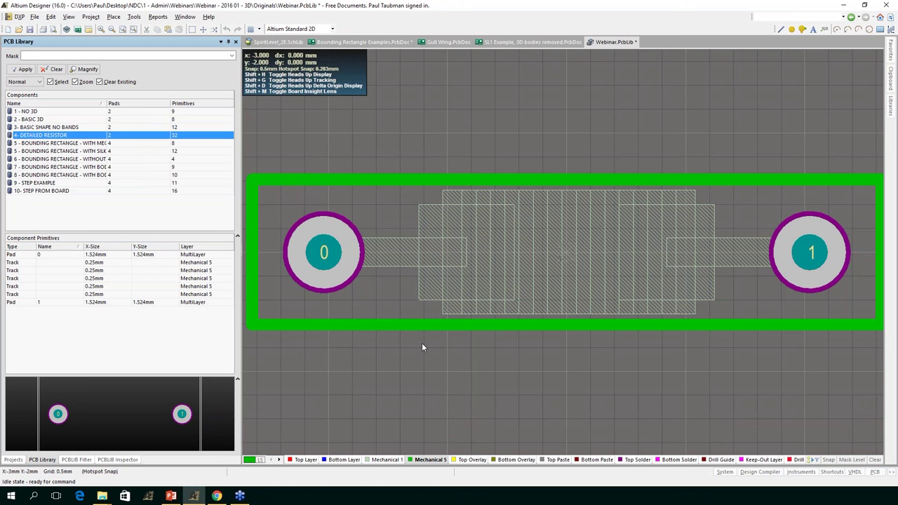
key("shift+s")
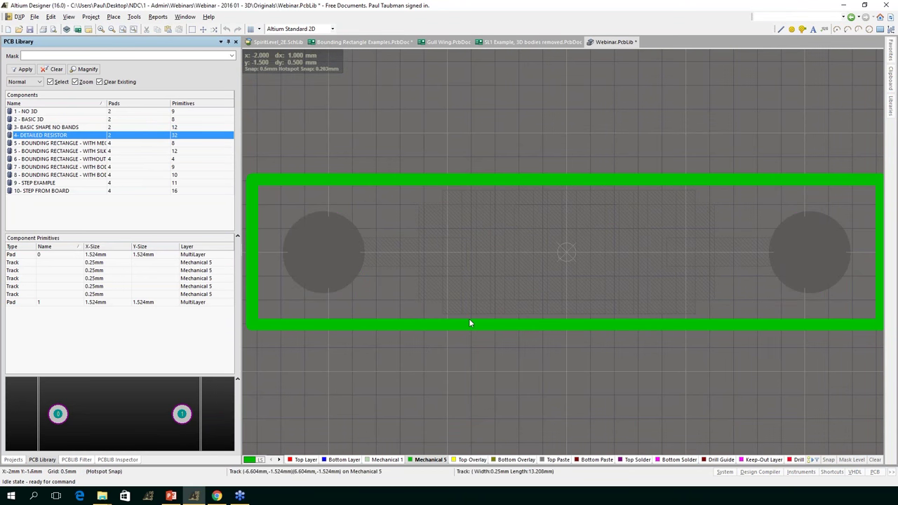
left_click(385, 459)
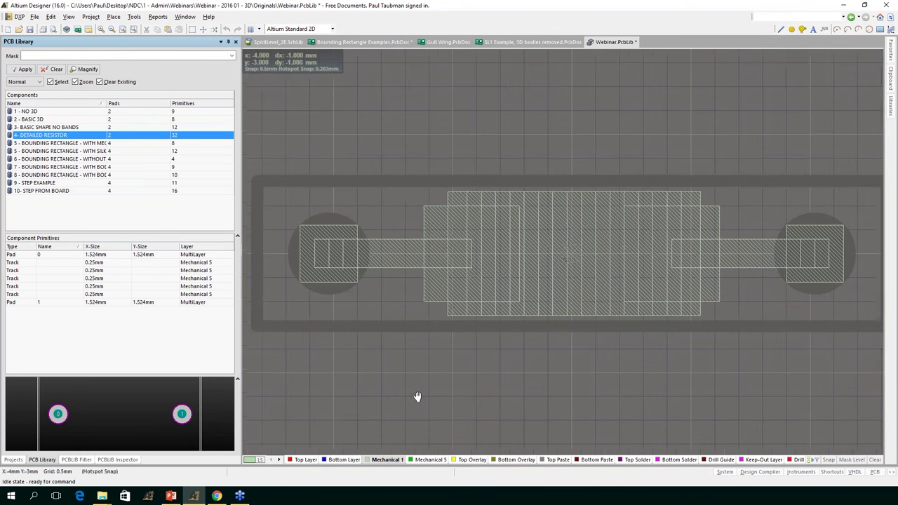
Move the square body at pad 0, the large end-cap body and one narrow band body down out of the resistor
scroll(473, 393, "up", 1, "ctrl")
scroll(341, 106, "up", 1, "ctrl")
mouse_move(378, 213)
left_mouse_down()
mouse_move(337, 170)
mouse_move(381, 315)
mouse_move(403, 298)
mouse_move(393, 305)
left_mouse_up()
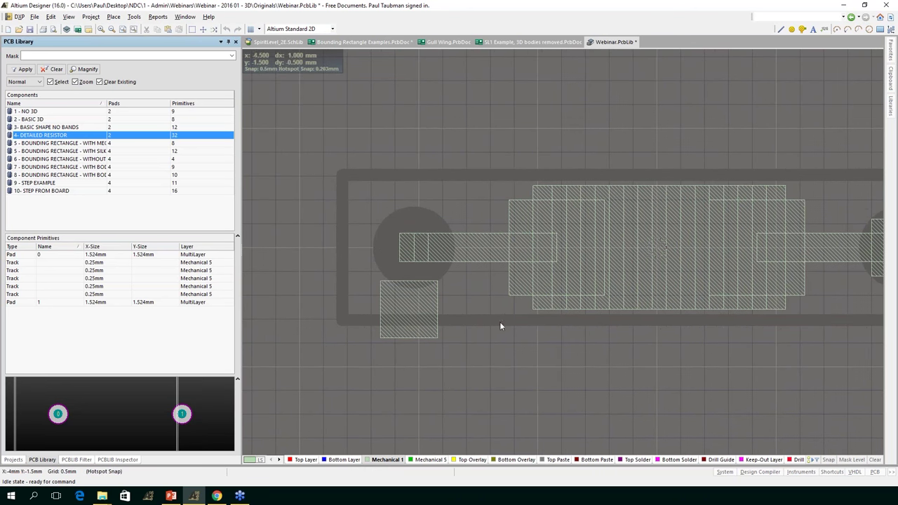
left_click_drag(517, 288, 461, 421)
mouse_move(613, 285)
left_mouse_down()
mouse_move(620, 449)
mouse_move(632, 453)
mouse_move(645, 394)
mouse_move(621, 299)
left_mouse_up()
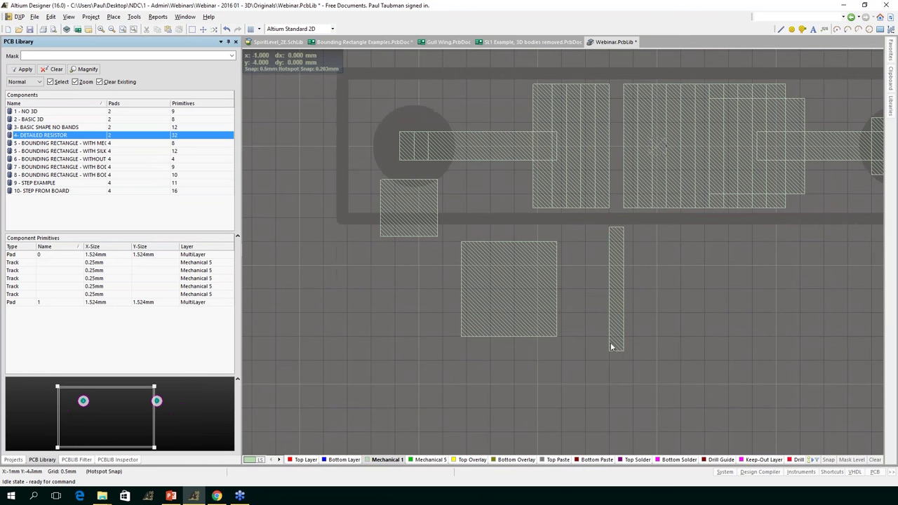
View the detailed resistor in 3D and examine the separated spheres and black band from different angles
key("3")
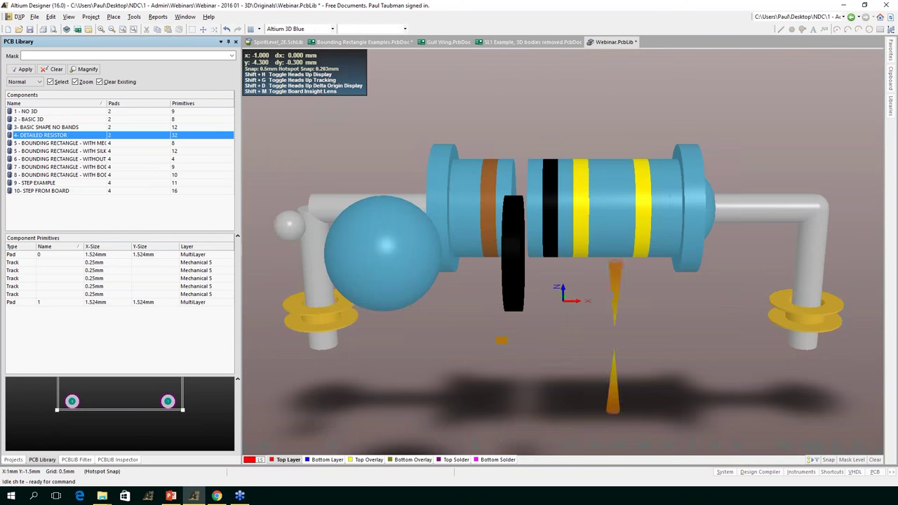
key("shift")
right_click_drag(483, 366, 465, 255, "shift")
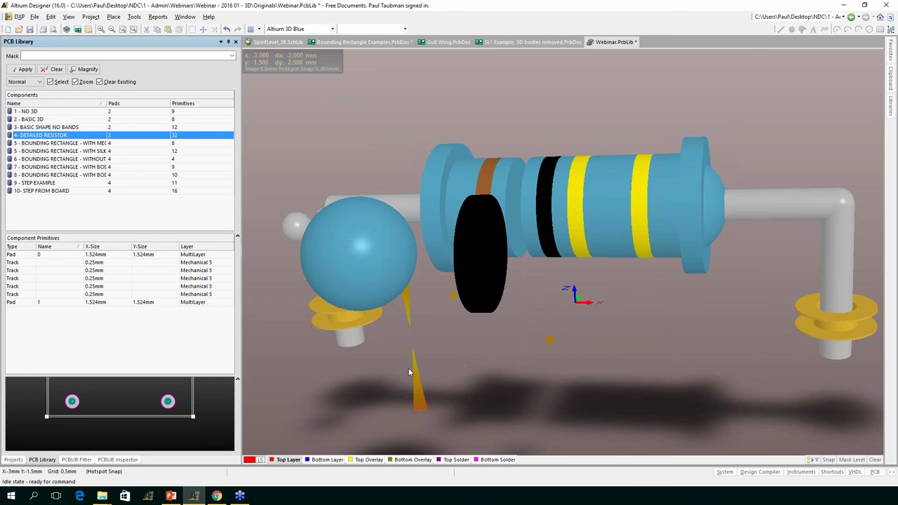
key("shift")
right_click_drag(412, 344, 372, 347, "shift")
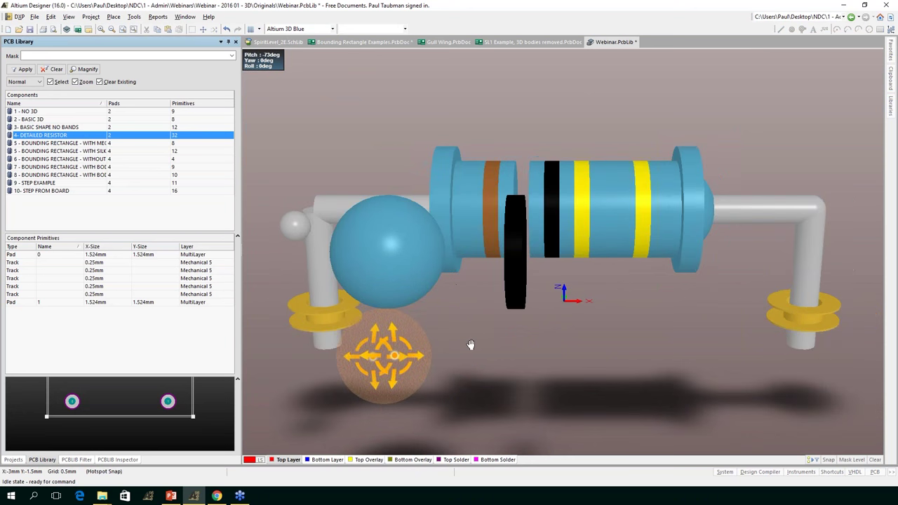
key("shift")
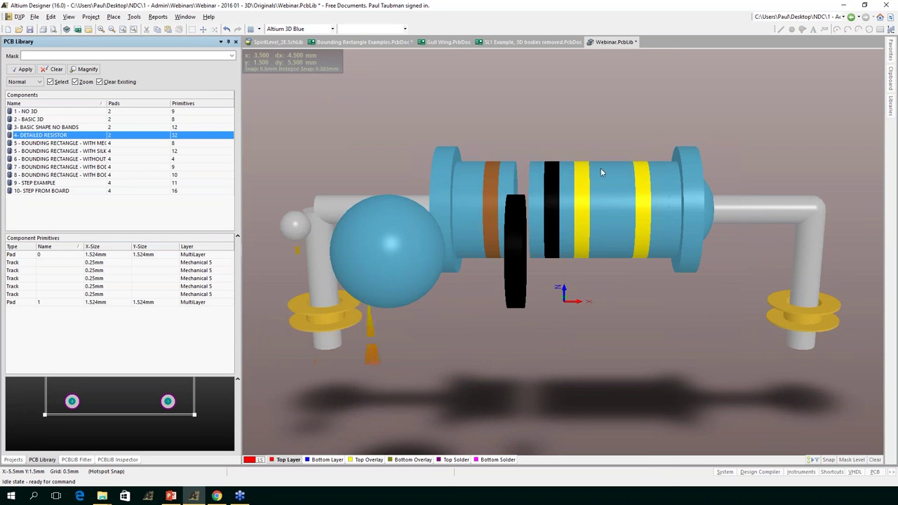
key("shift")
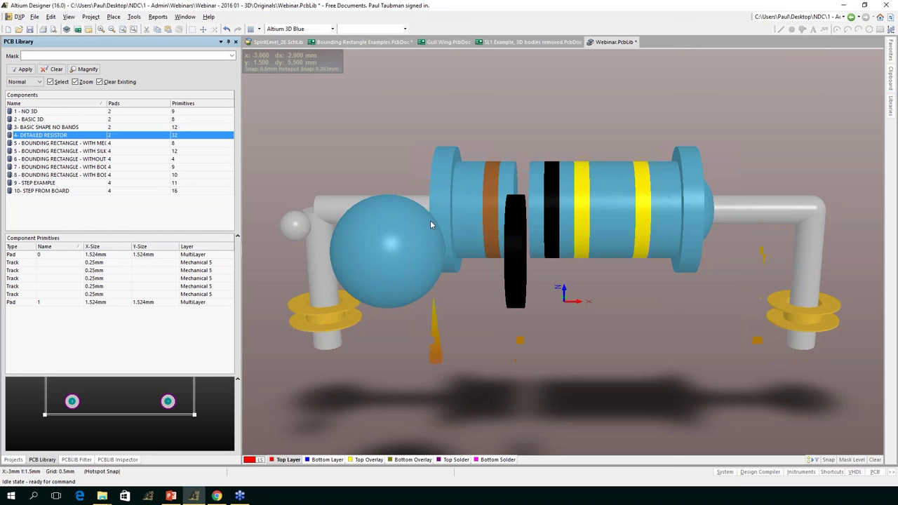
key("shift")
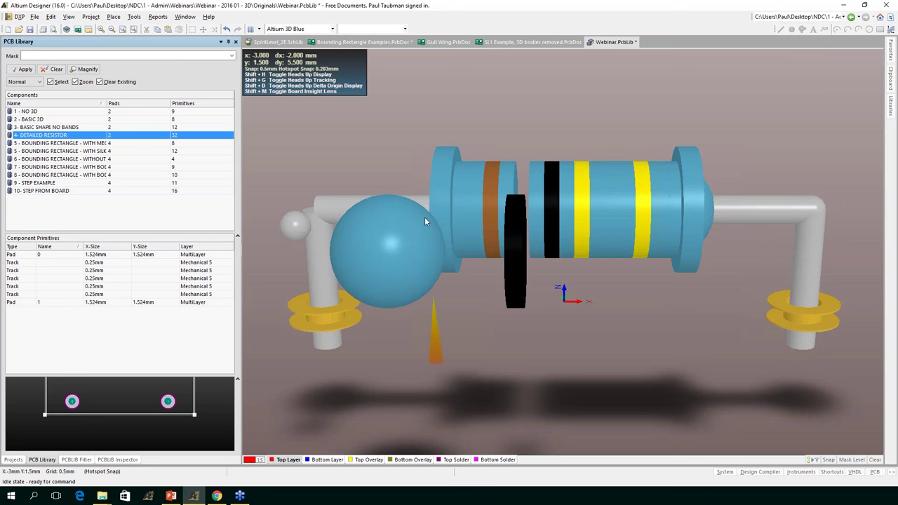
Display the 9 - STEP EXAMPLE footprint, examine it in 3D from above, and return to the 2D view
left_click(54, 184)
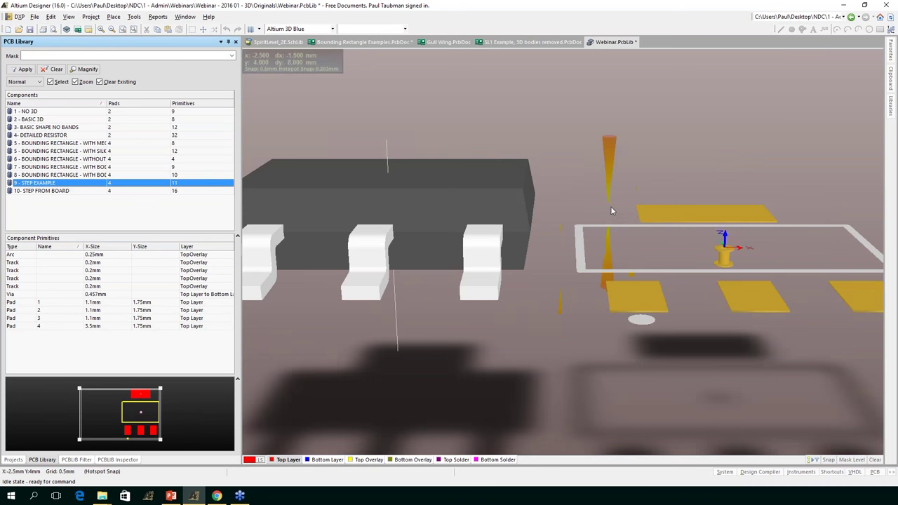
key("ctrl+Page_Down")
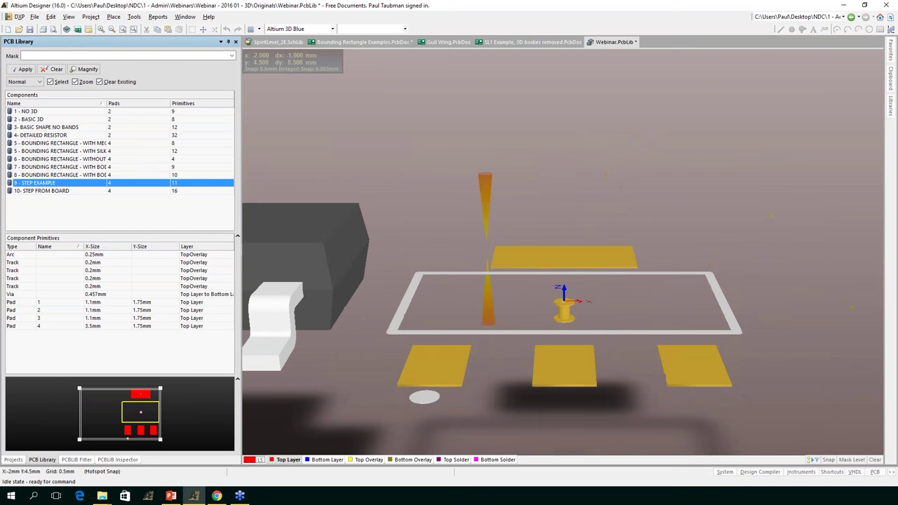
right_click_drag(561, 308, 551, 405, "shift")
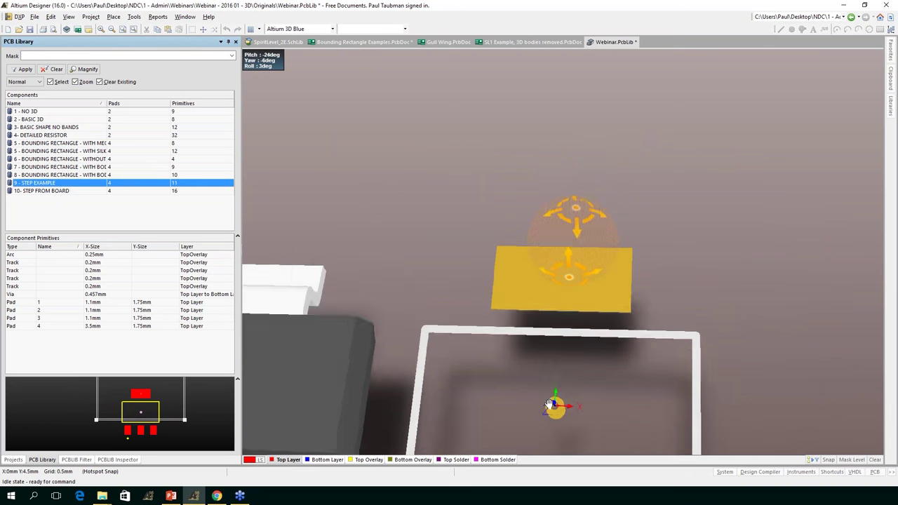
key("0")
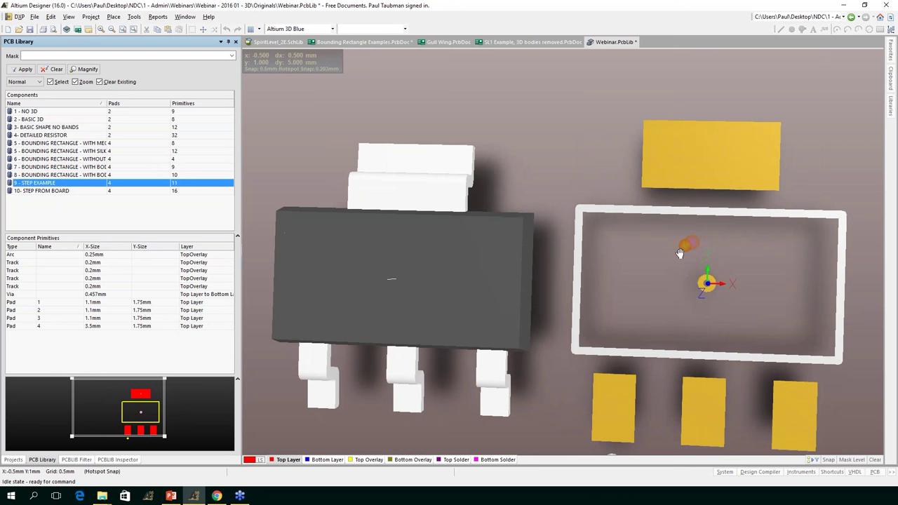
right_click_drag(680, 253, 662, 248)
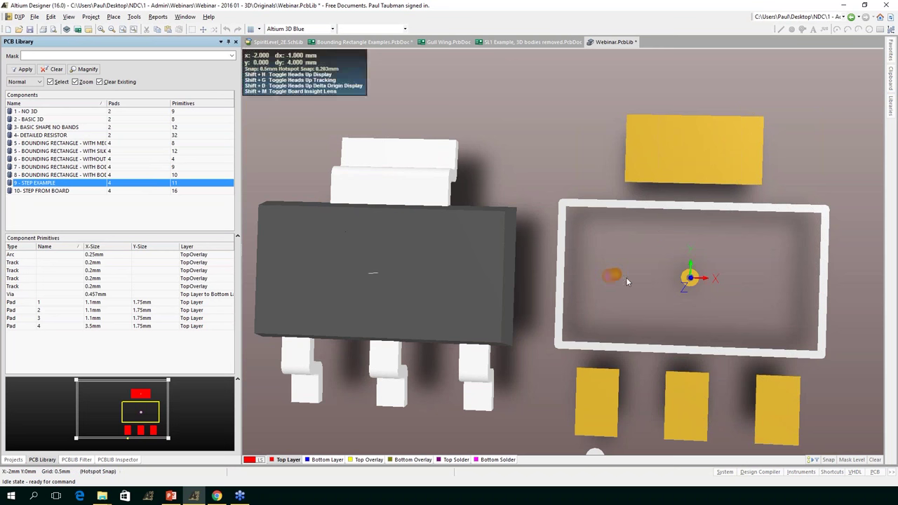
right_click_drag(674, 243, 647, 210)
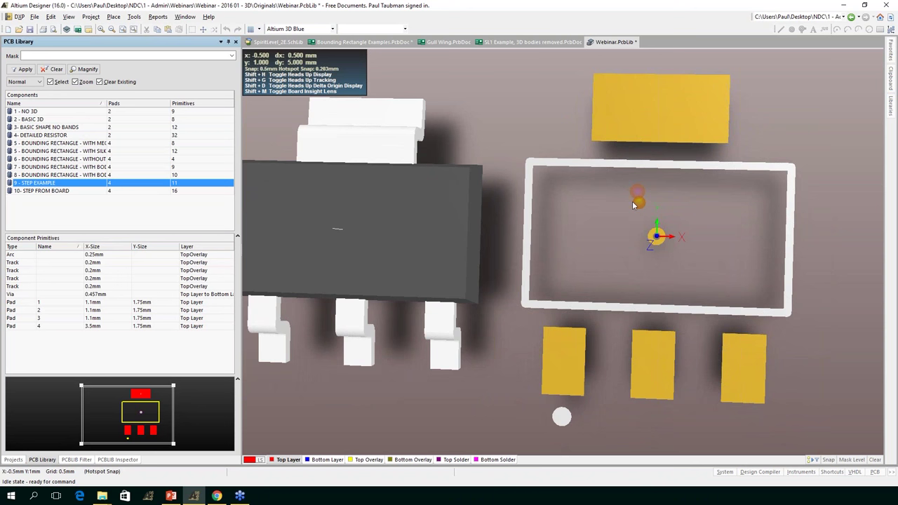
right_click_drag(711, 186, 619, 193)
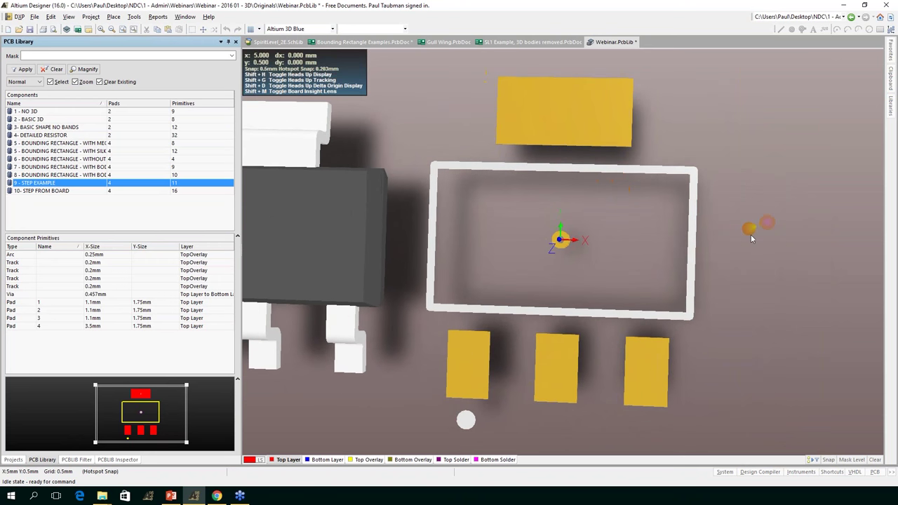
key("2")
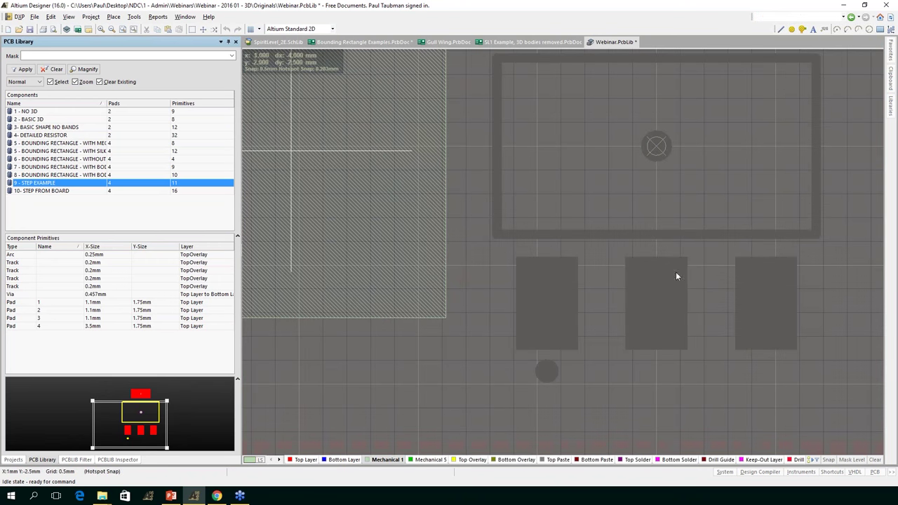
right_click_drag(585, 313, 379, 329)
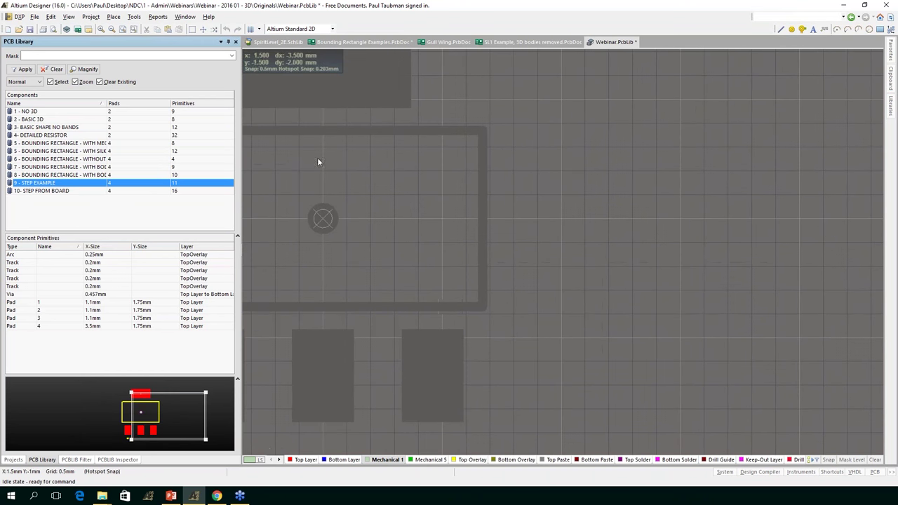
right_click(35, 19)
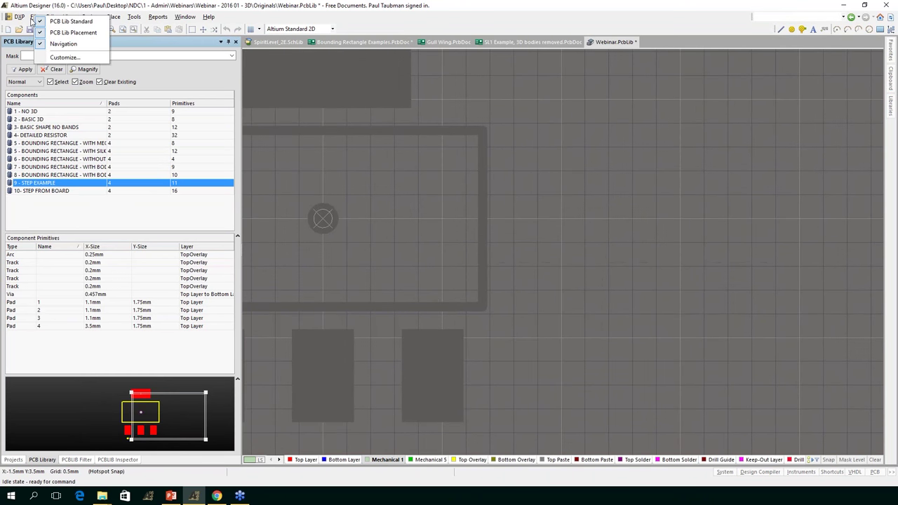
left_click(34, 17)
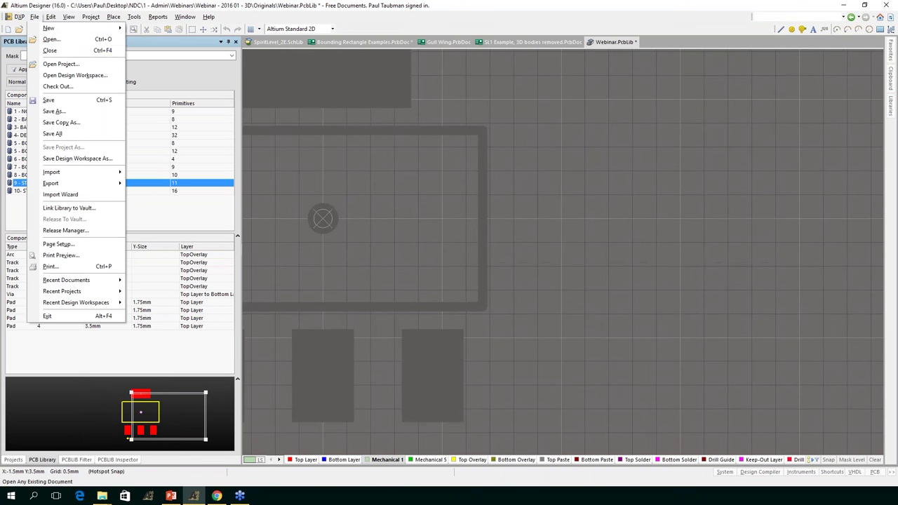
left_click(377, 200)
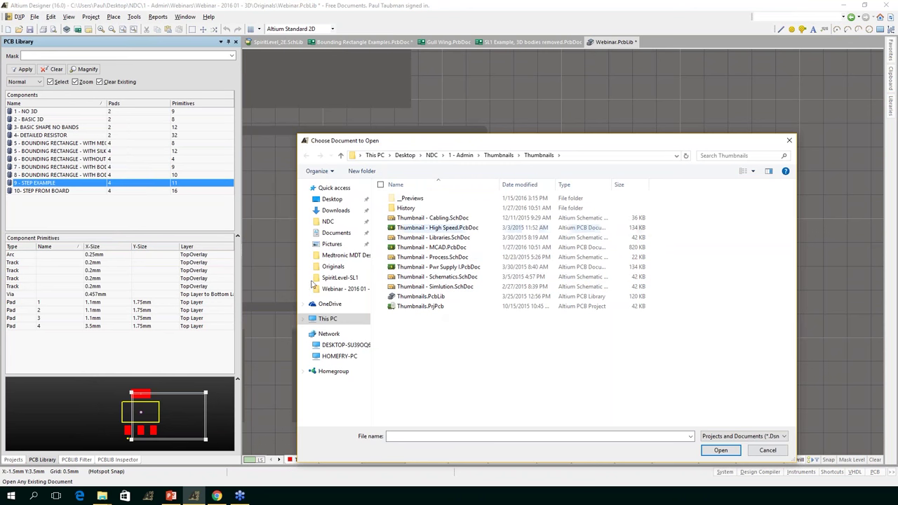
left_click(327, 221)
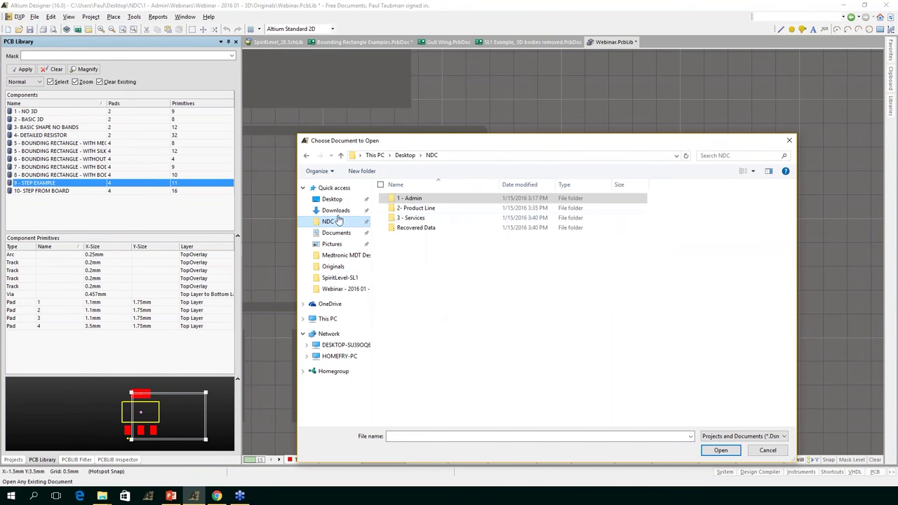
double_click(419, 199)
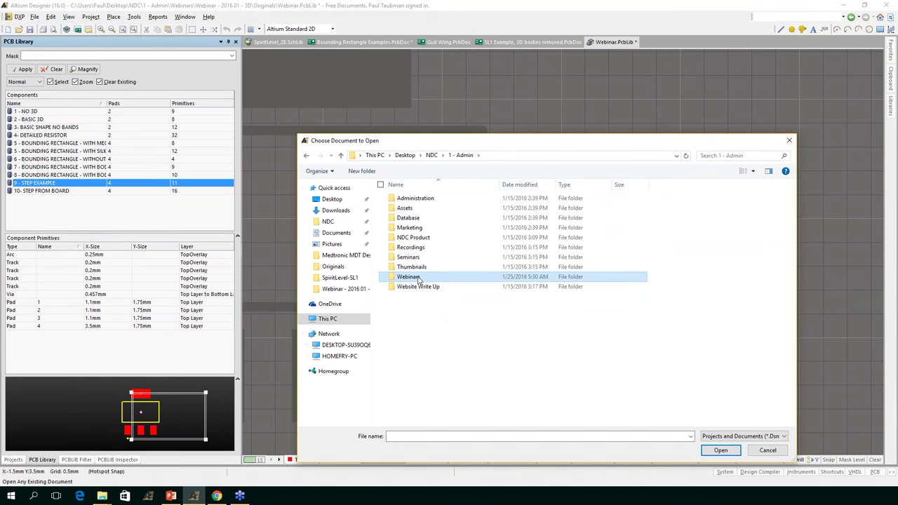
double_click(408, 277)
scroll(444, 418, "down", 5)
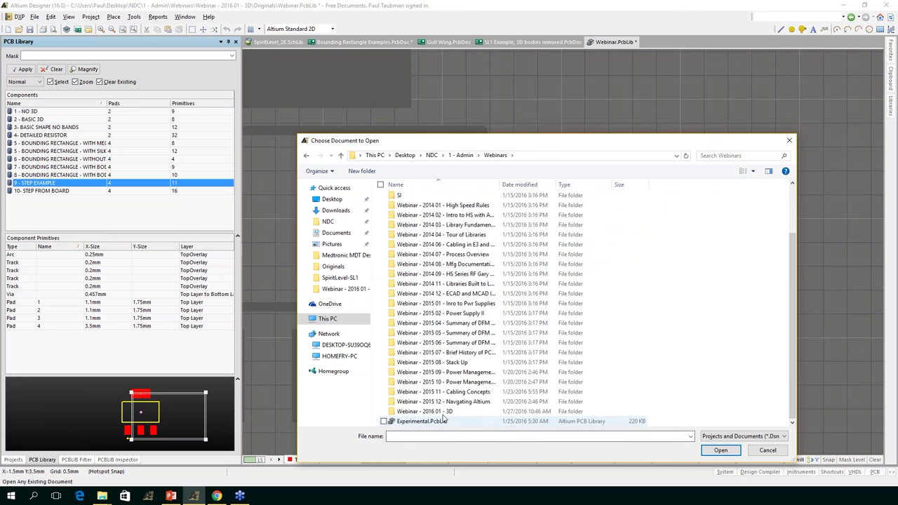
double_click(439, 411)
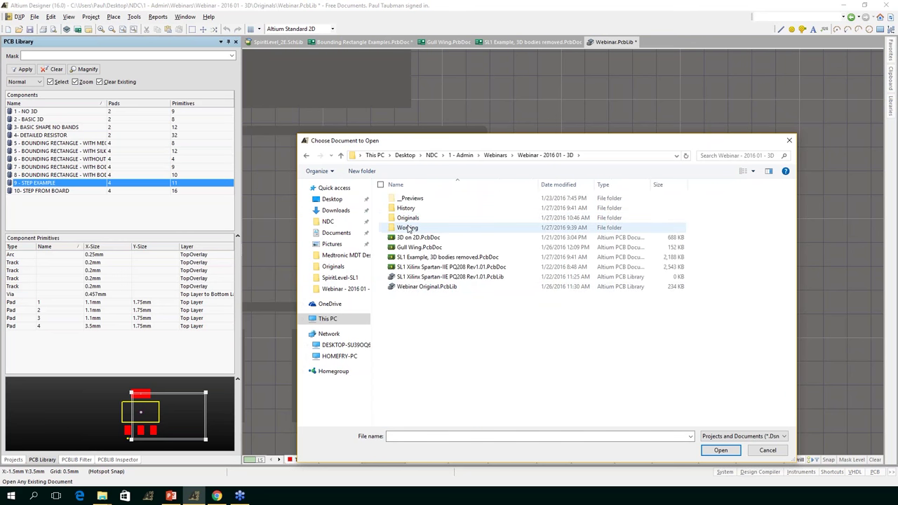
double_click(408, 218)
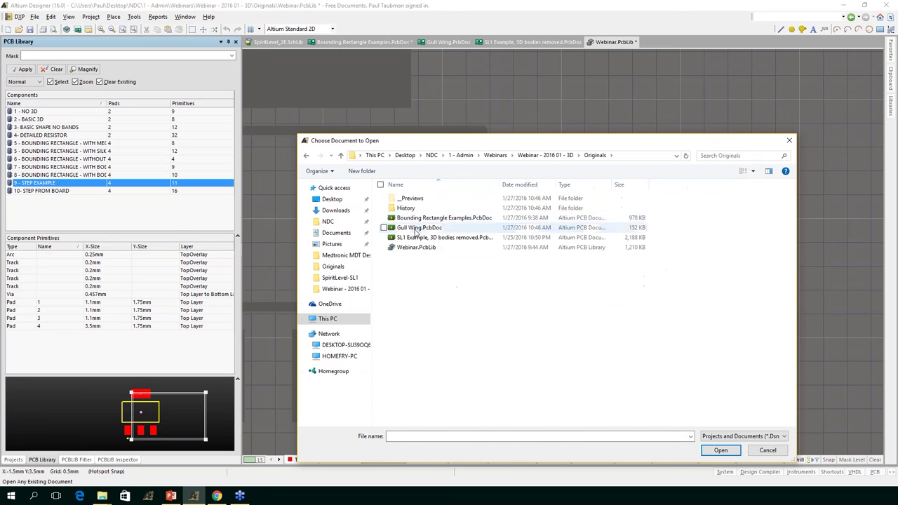
left_click(534, 155)
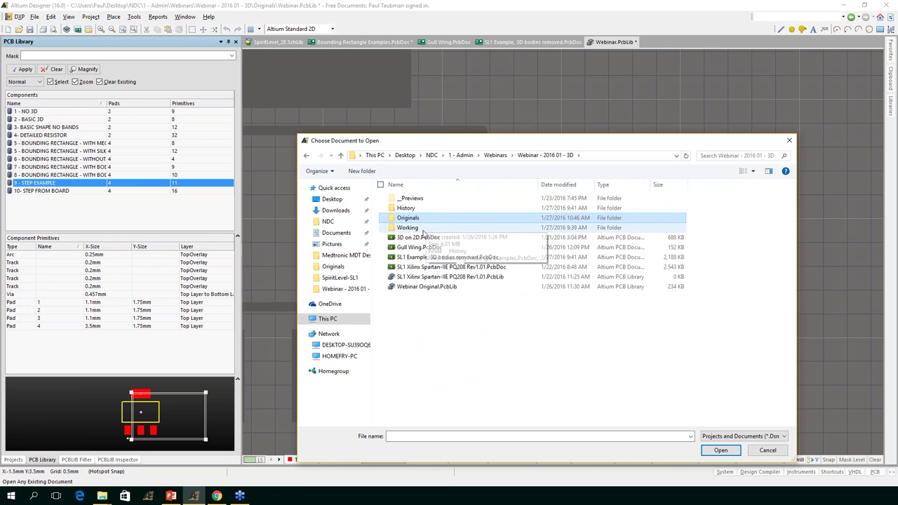
double_click(411, 227)
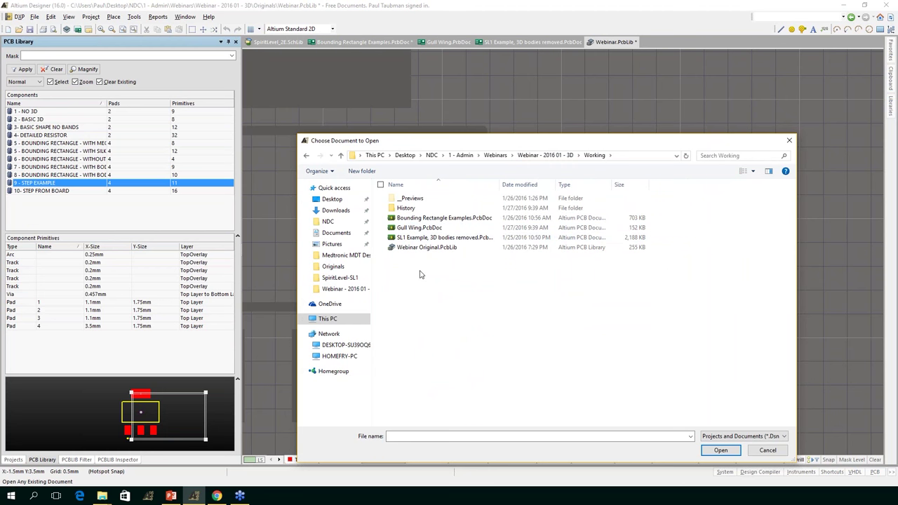
left_click(765, 450)
Start a new 3D body for the footprint as a Generic 3D Model with the model source set to Embedded
right_click_drag(577, 244, 509, 249)
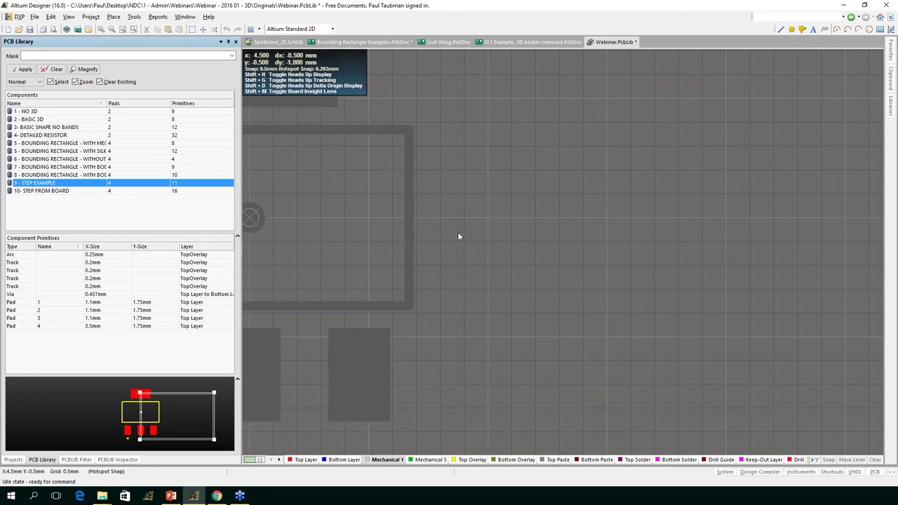
left_click(34, 16)
mouse_move(68, 17)
mouse_move(114, 17)
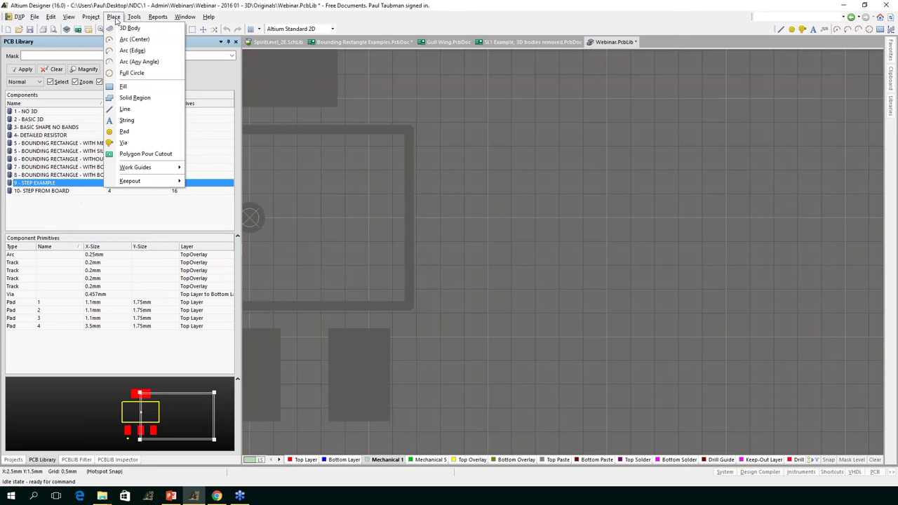
left_click(119, 28)
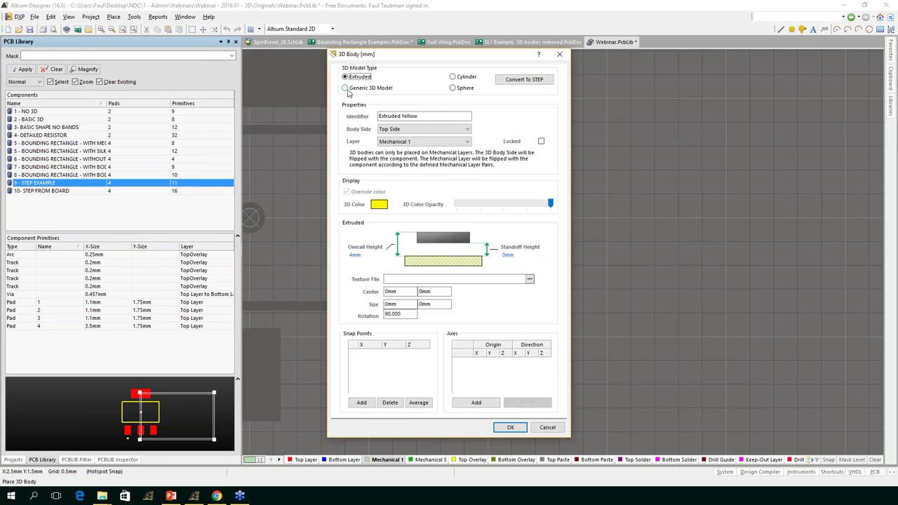
left_click(345, 88)
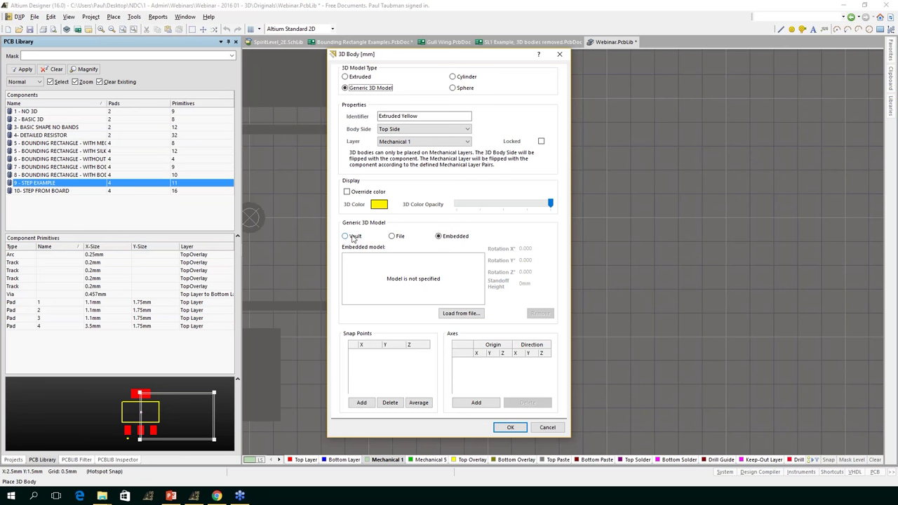
left_click(392, 237)
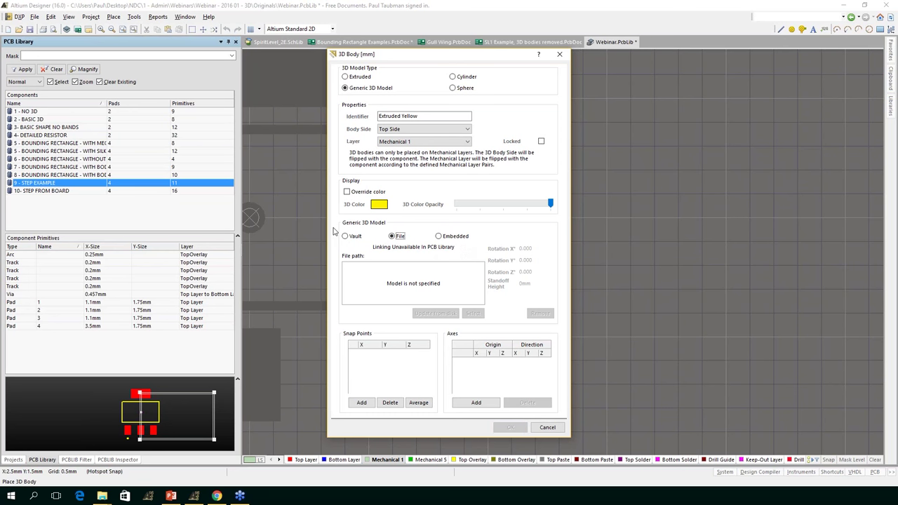
left_click(439, 237)
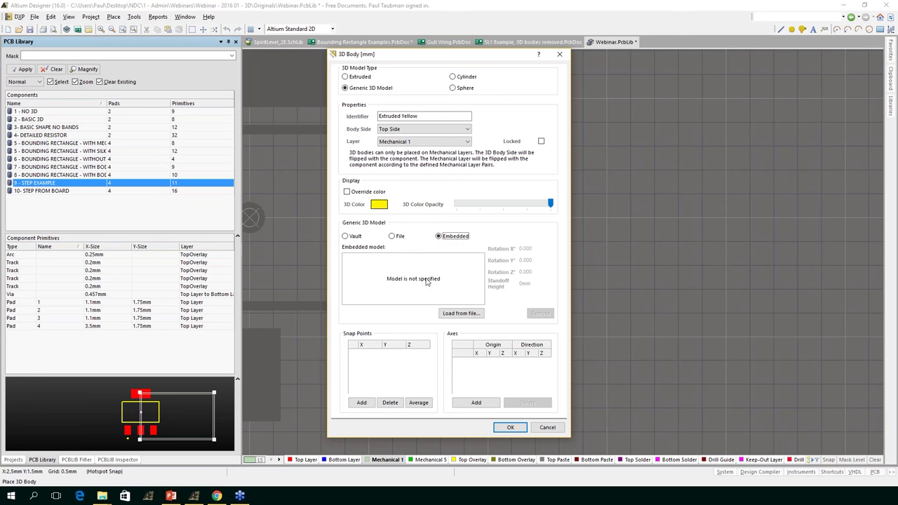
Load SW3dPS-SOT-223.step as the embedded model and place the body beside the footprint outline, without placing another copy
left_click(459, 313)
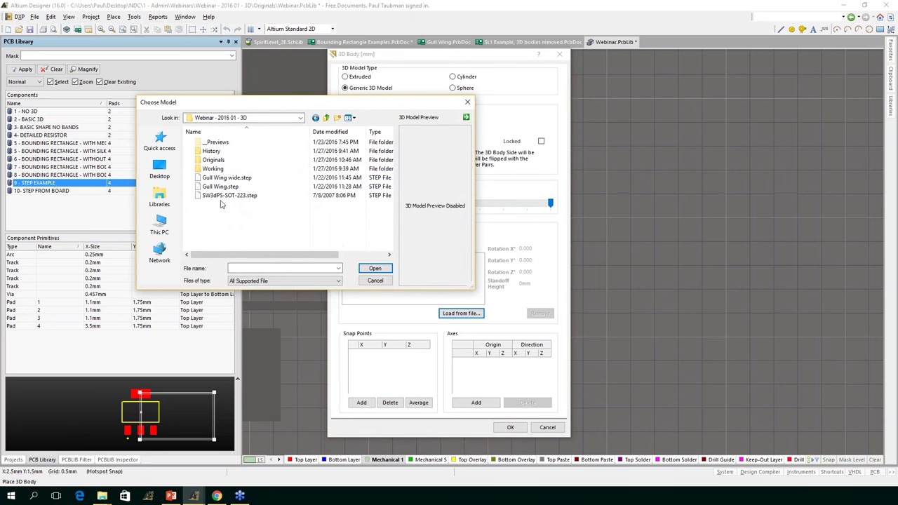
left_click(230, 197)
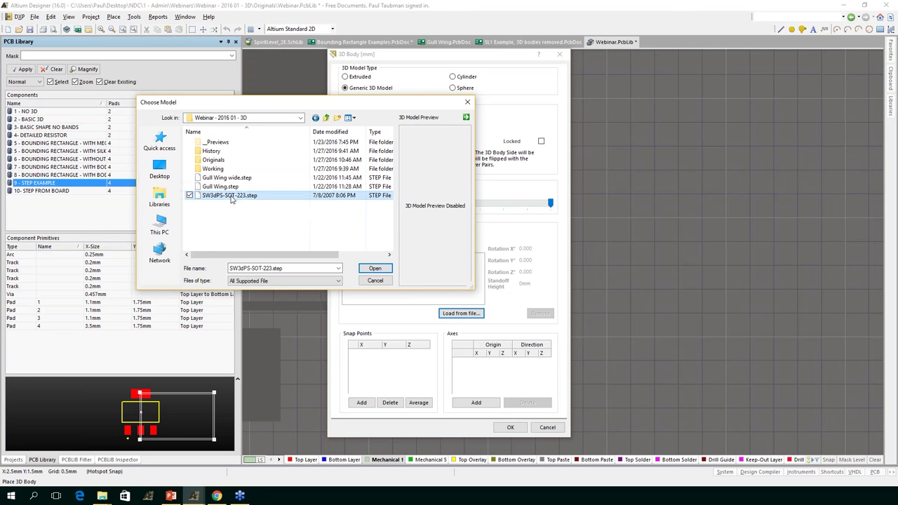
left_click(375, 269)
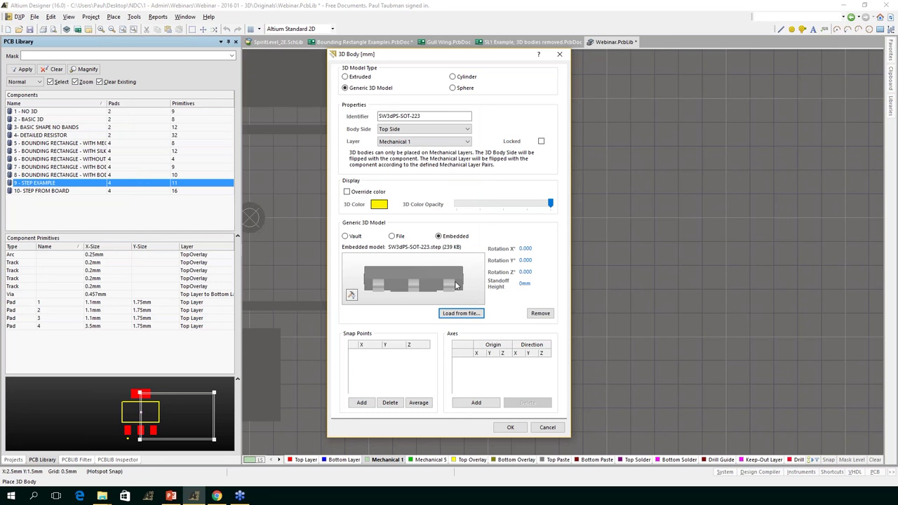
left_click(516, 431)
left_click(647, 176)
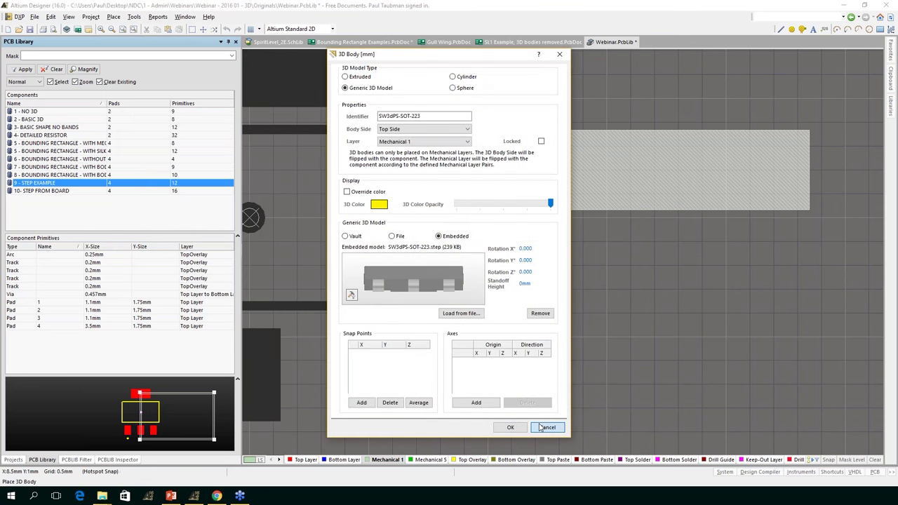
left_click(547, 427)
Move the SOT-223 body closer to the footprint outline and examine its orientation in 3D
right_click_drag(485, 293, 684, 334)
mouse_move(760, 203)
left_mouse_down()
mouse_move(344, 180)
mouse_move(703, 186)
mouse_move(754, 201)
mouse_move(897, 204)
mouse_move(577, 202)
left_mouse_up()
key("3")
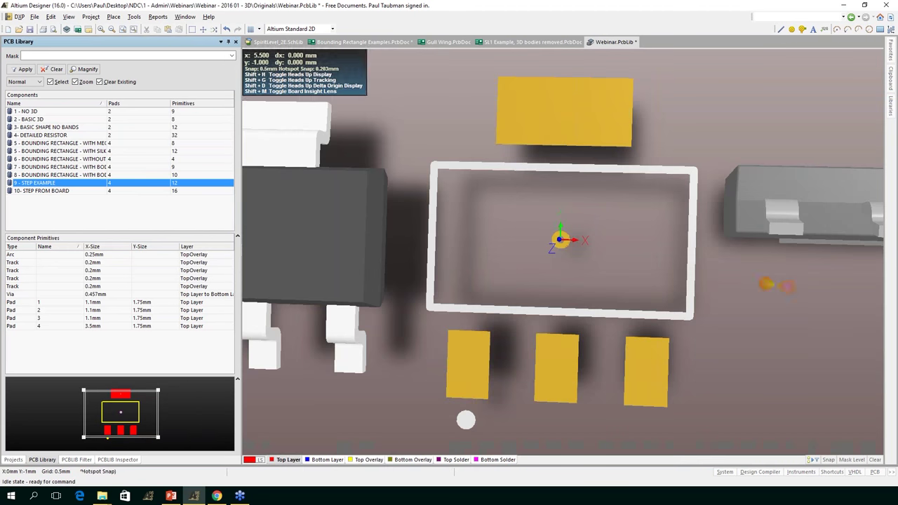
right_click_drag(822, 341, 727, 320)
right_click_drag(652, 316, 578, 238, "shift")
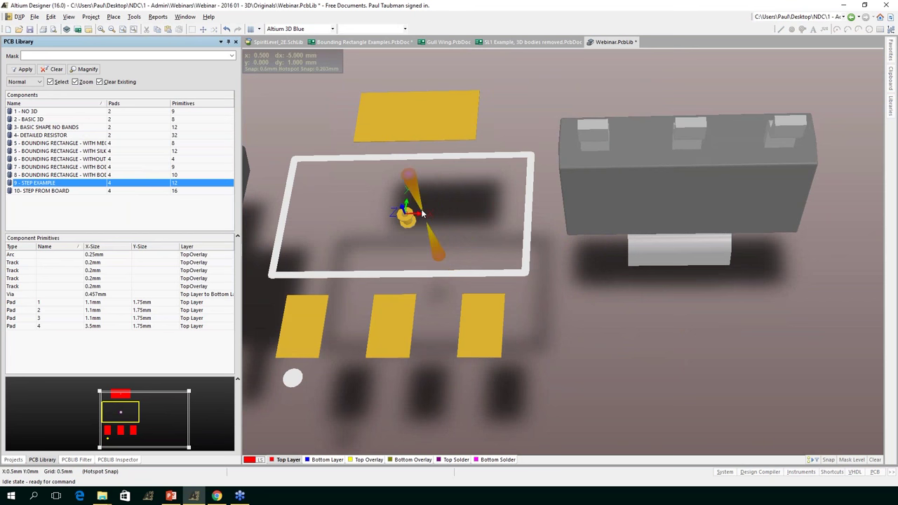
Align the underside face of the SOT-223 body with the board surface
left_click(133, 17)
mouse_move(153, 33)
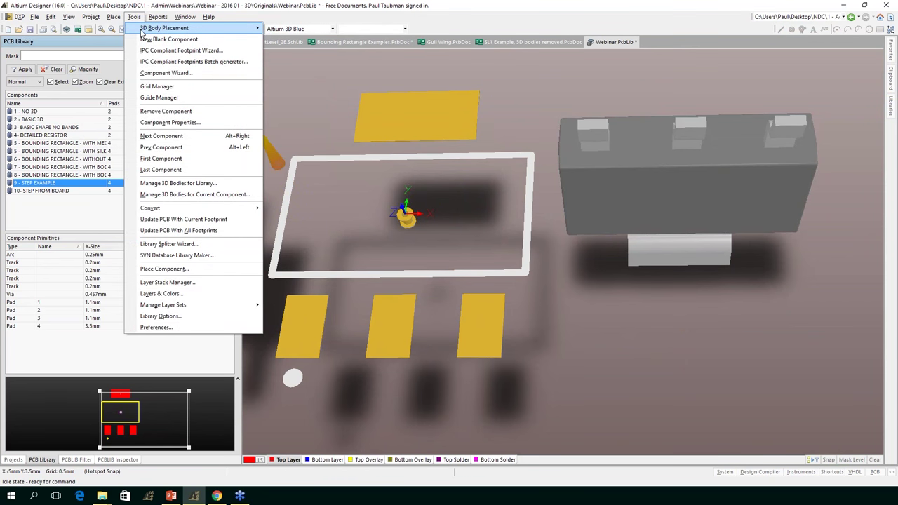
left_click(133, 17)
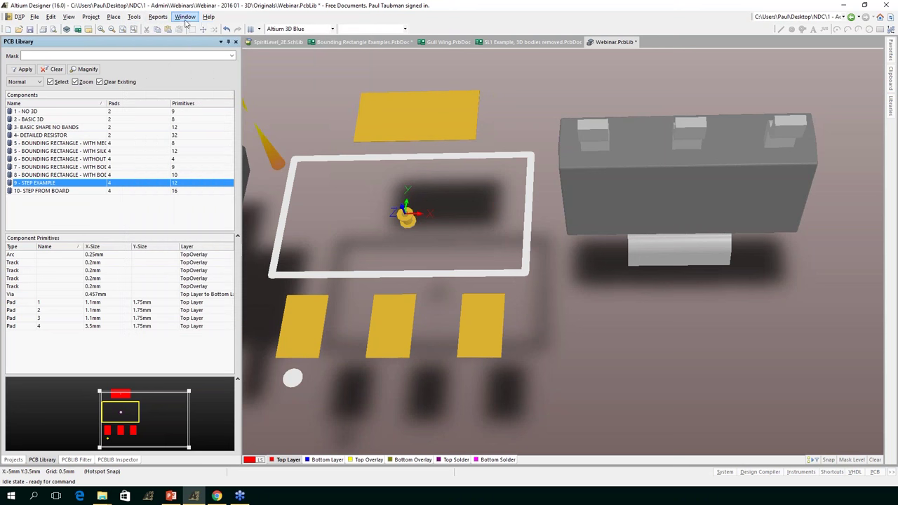
left_click(134, 17)
mouse_move(203, 33)
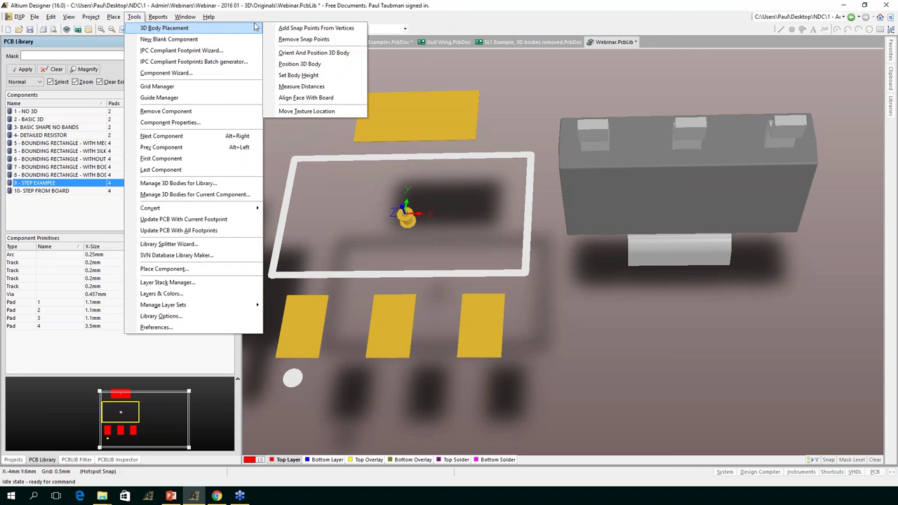
left_click(299, 98)
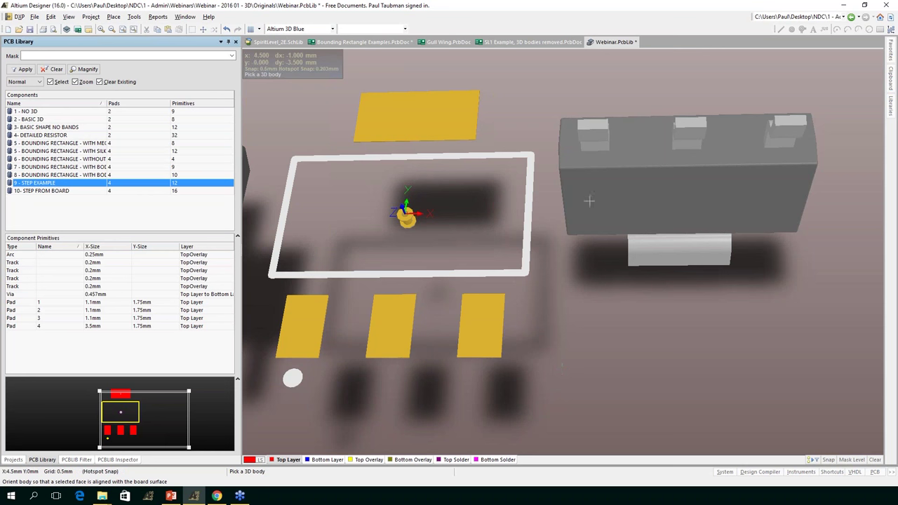
left_click(630, 189)
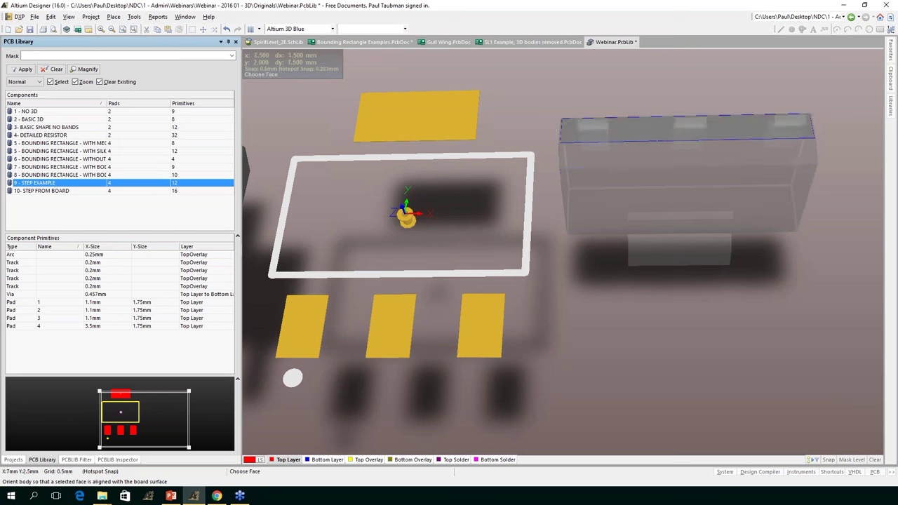
left_click(652, 193)
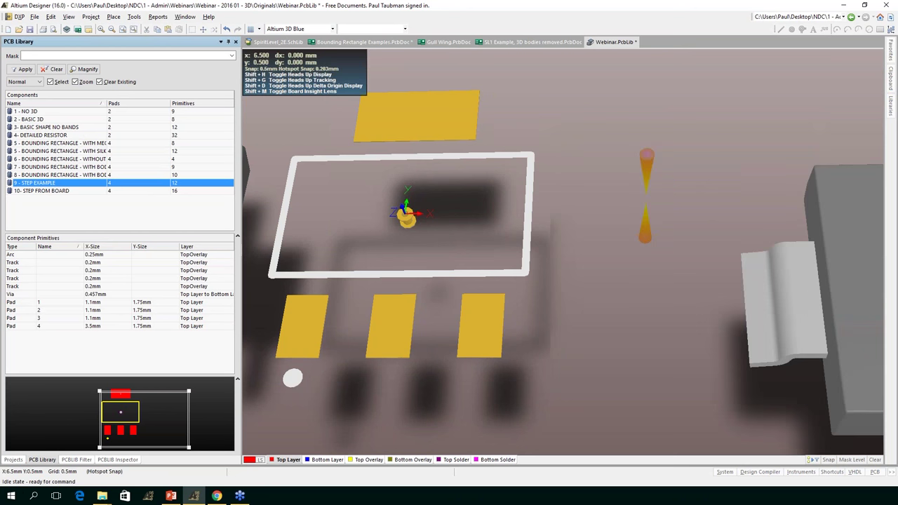
Rotate the SOT-223 body until its three leads face the three small pads, bringing it over the footprint
right_click_drag(856, 285, 643, 268)
left_click_drag(643, 268, 421, 260)
right_click_drag(390, 411, 603, 393)
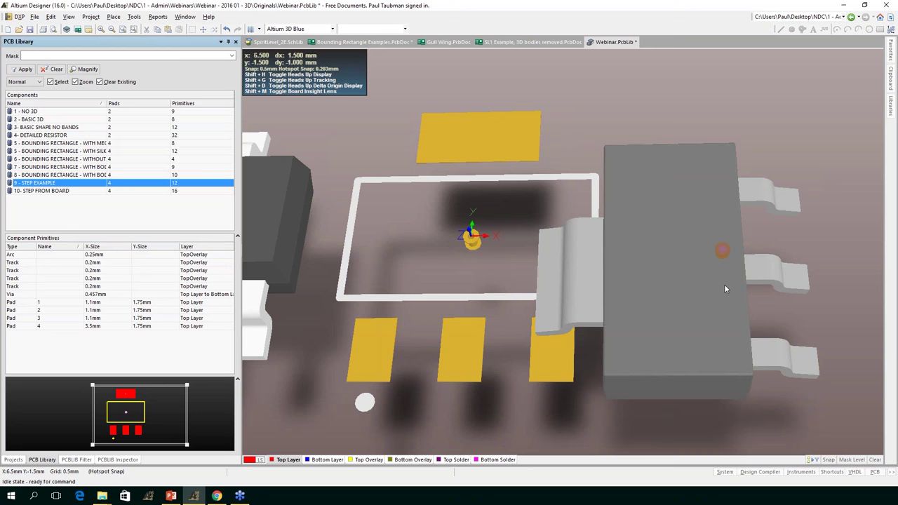
left_click_drag(693, 263, 729, 286)
key("space")
key("space")
key("space")
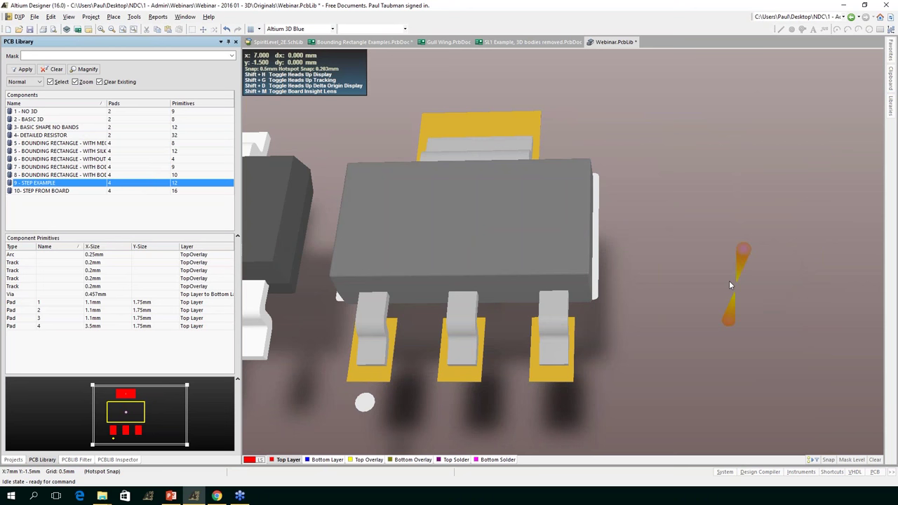
Move the SOT-223 body clear of the footprint outline and flip the board to show the underside of the body
left_click_drag(729, 286, 659, 403)
right_click_drag(660, 404, 657, 354, "shift")
key("v")
key("b")
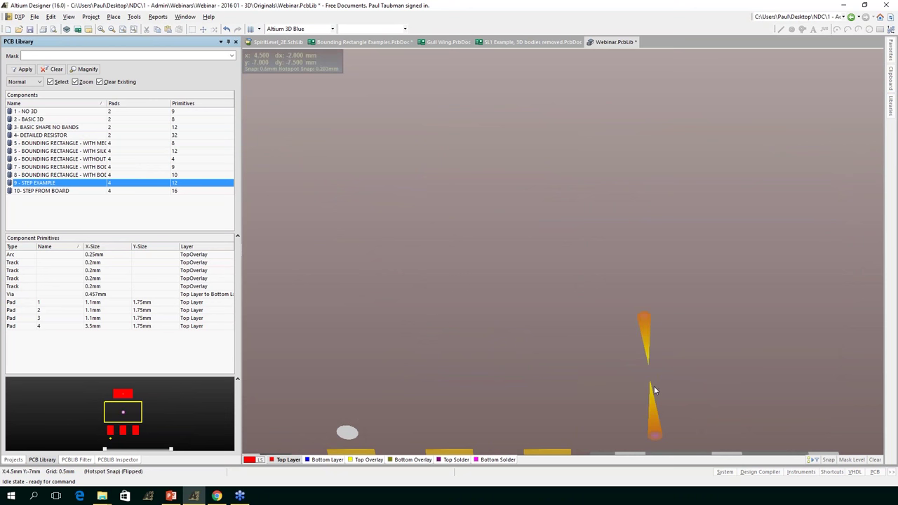
left_click_drag(654, 390, 654, 399)
right_click_drag(654, 399, 639, 134)
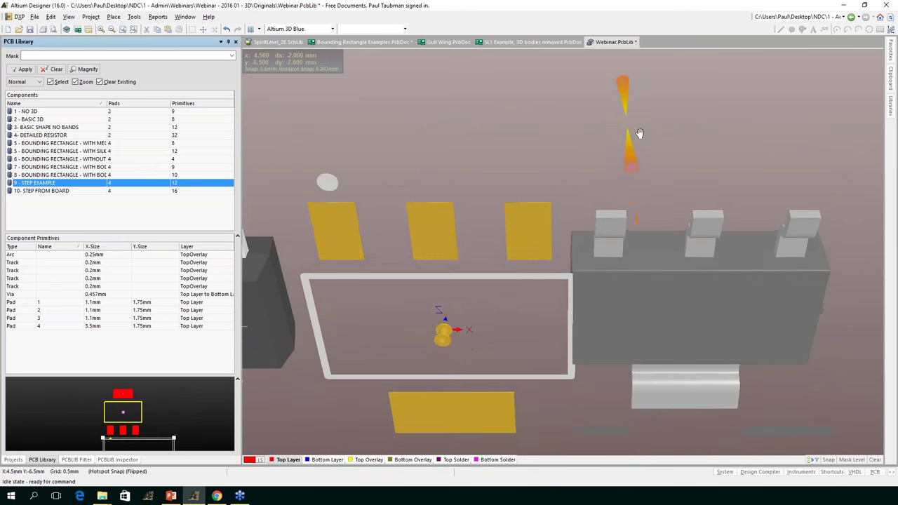
right_click_drag(675, 320, 658, 206, "shift")
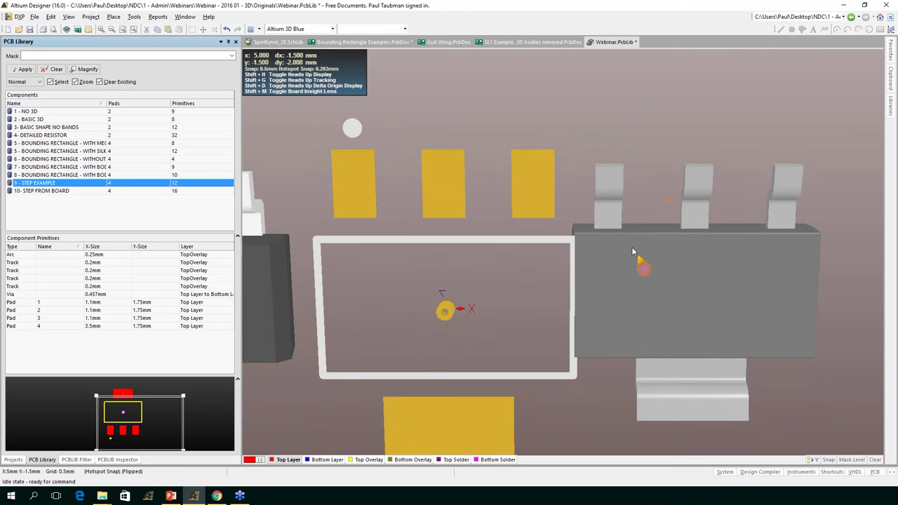
Add a snap point to the SOT-223 body at the midpoint between two opposite corner vertices of its underside
left_click(133, 16)
mouse_move(206, 32)
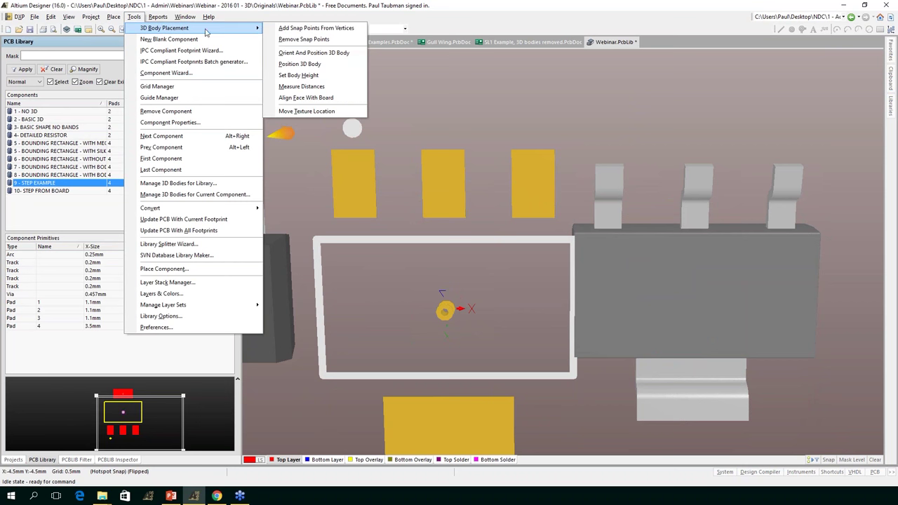
left_click(296, 28)
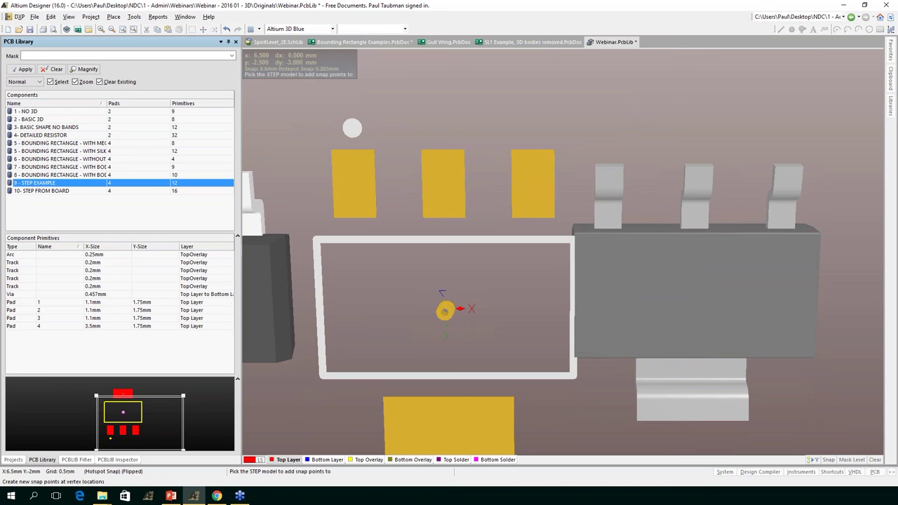
left_click(703, 173)
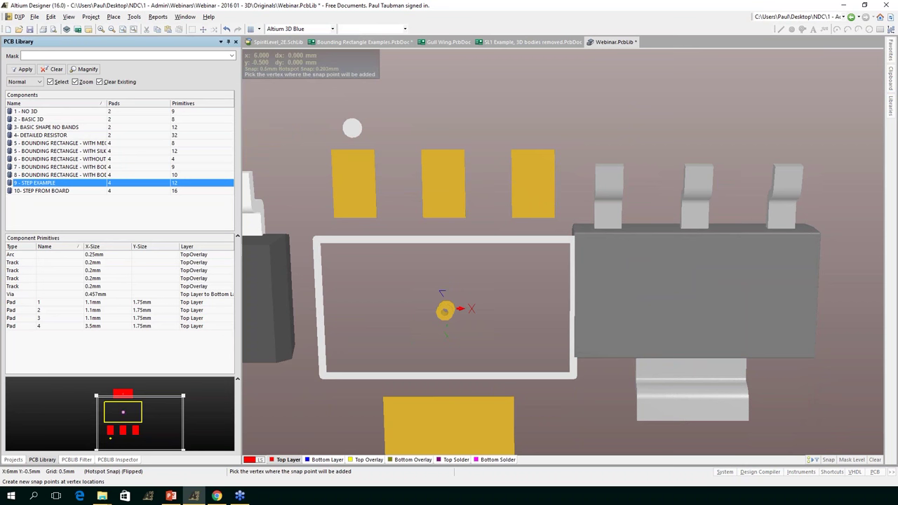
left_click(680, 226)
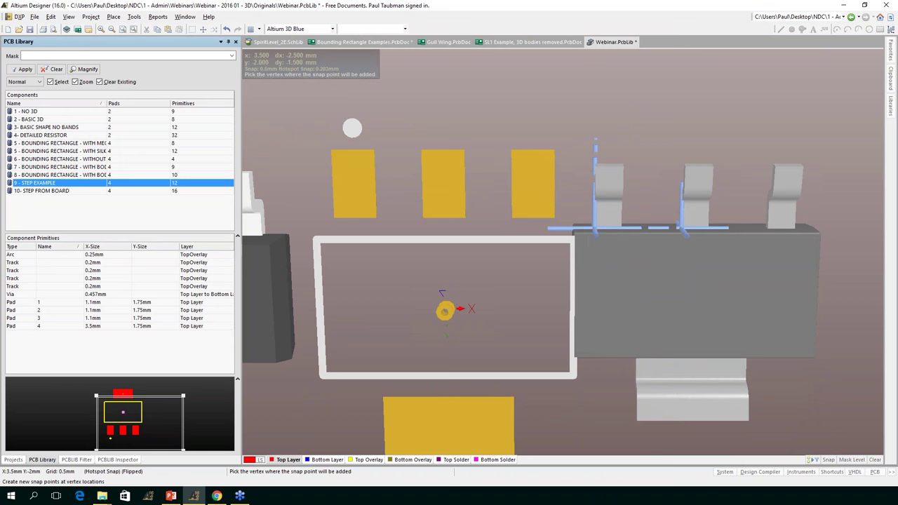
left_click(700, 205)
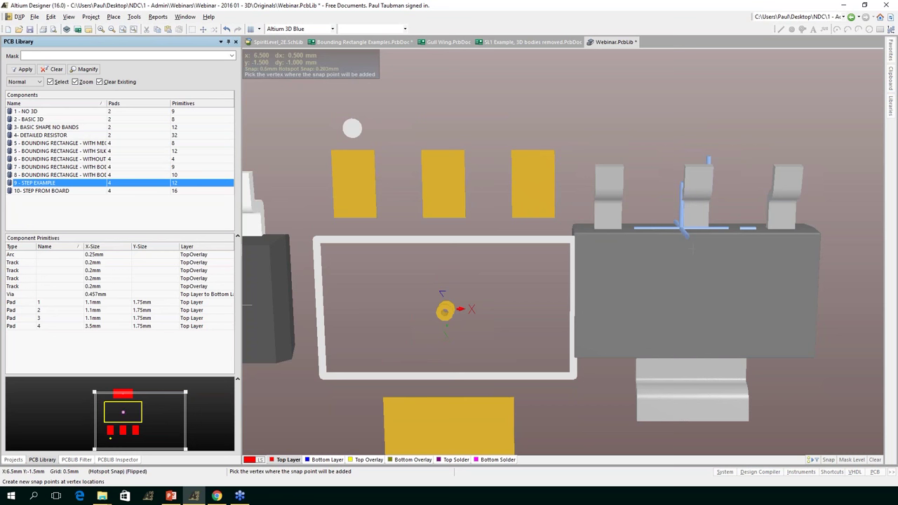
key("space")
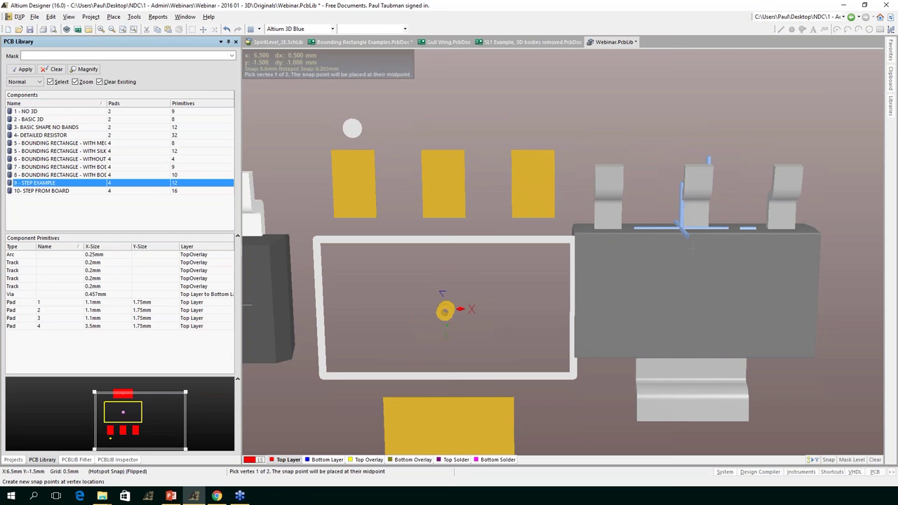
left_click(574, 233)
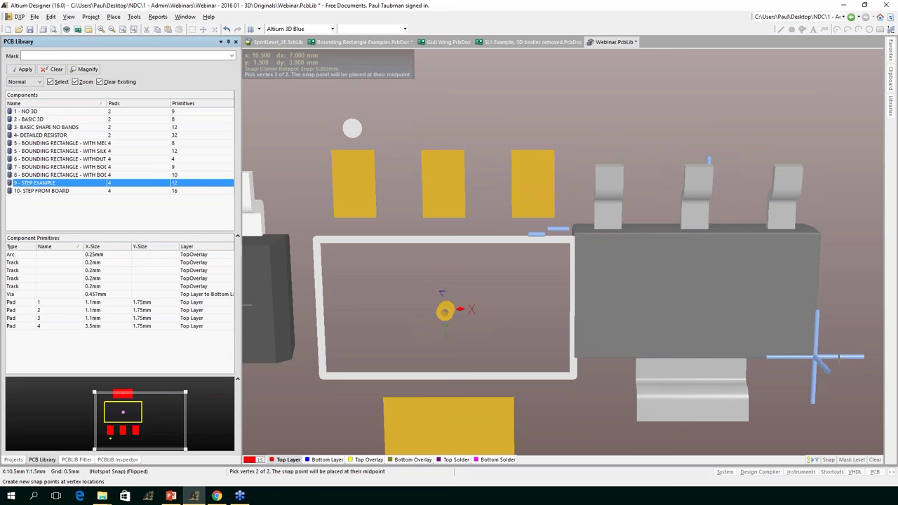
left_click(820, 233)
right_click(821, 233)
key("shift")
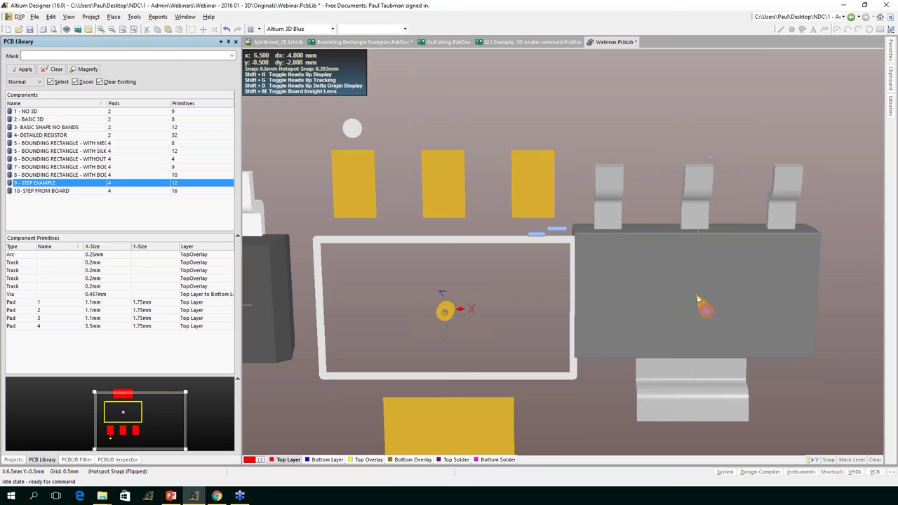
Turn the footprint back to its top side and switch to the 2D view
left_click(135, 16)
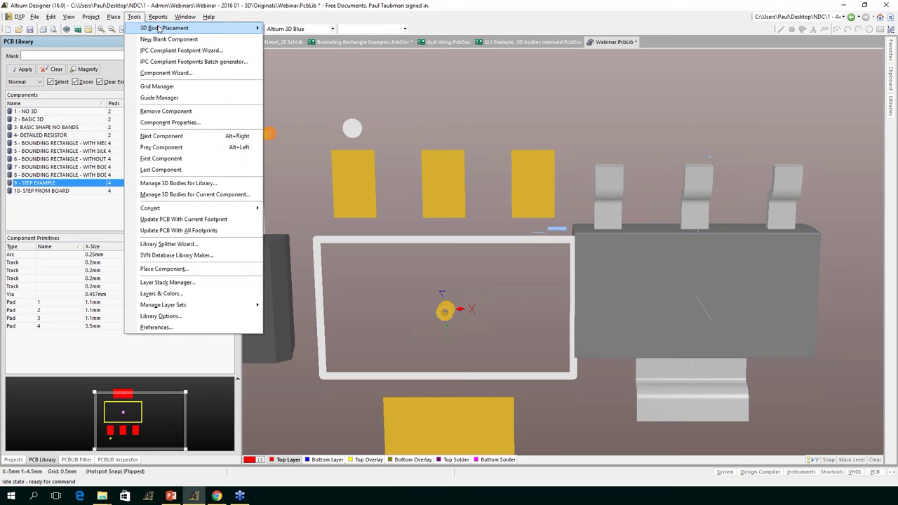
mouse_move(159, 29)
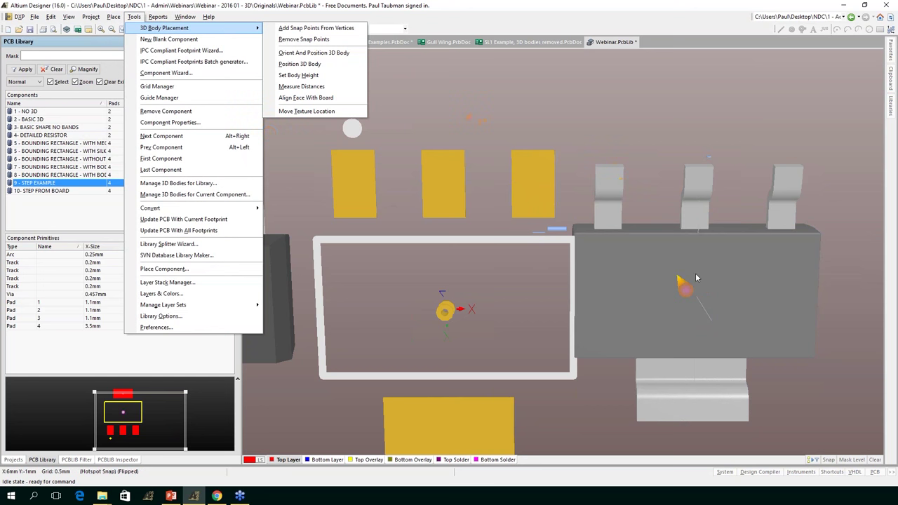
left_click(414, 263)
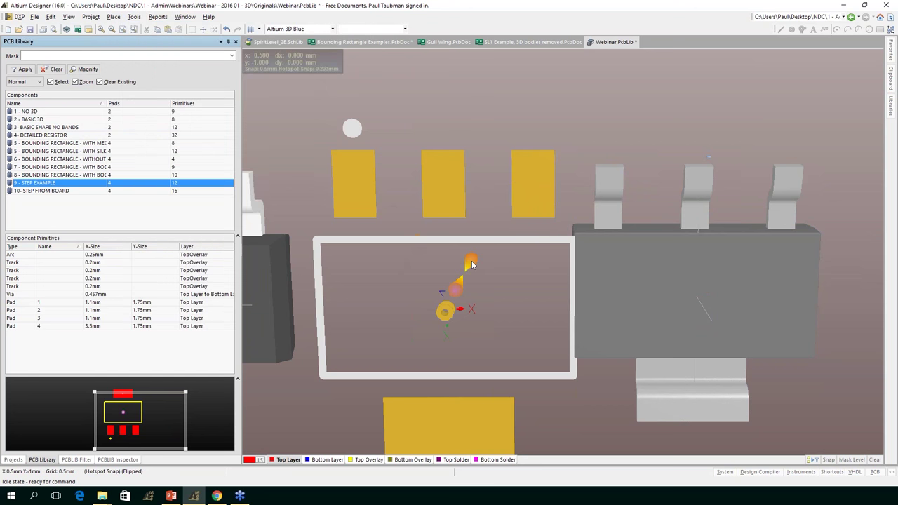
right_click_drag(467, 260, 441, 334, "shift")
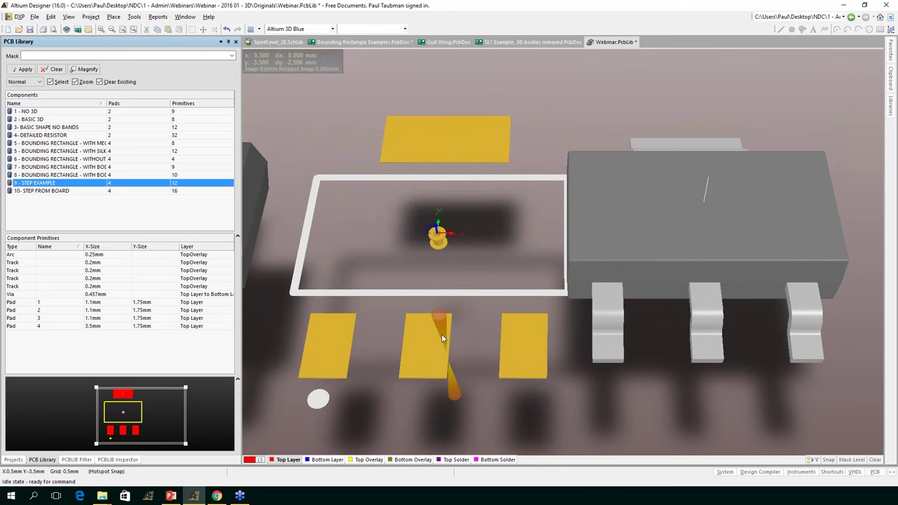
key("2")
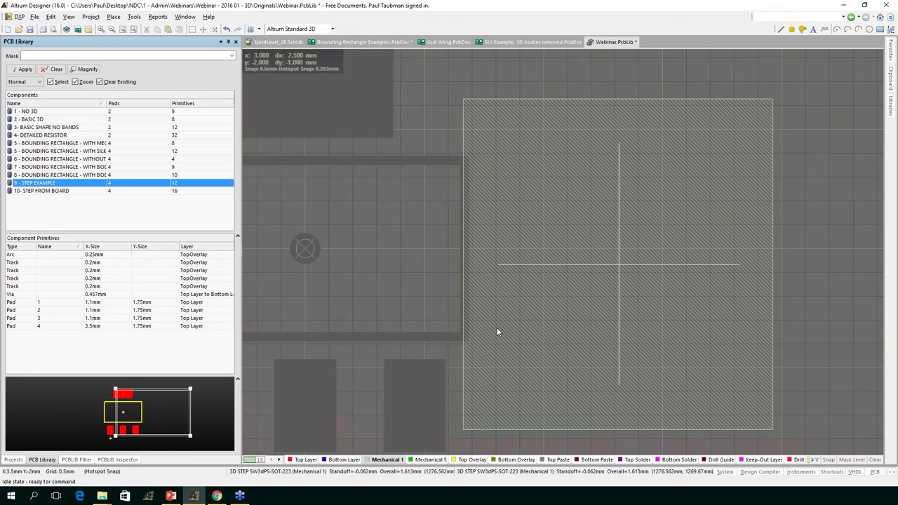
Shift the SOT-223 body about 0.5 mm toward the footprint outline and back to its starting position
mouse_move(611, 270)
left_mouse_down()
mouse_move(403, 278)
mouse_move(299, 267)
mouse_move(639, 271)
mouse_move(594, 280)
left_mouse_up()
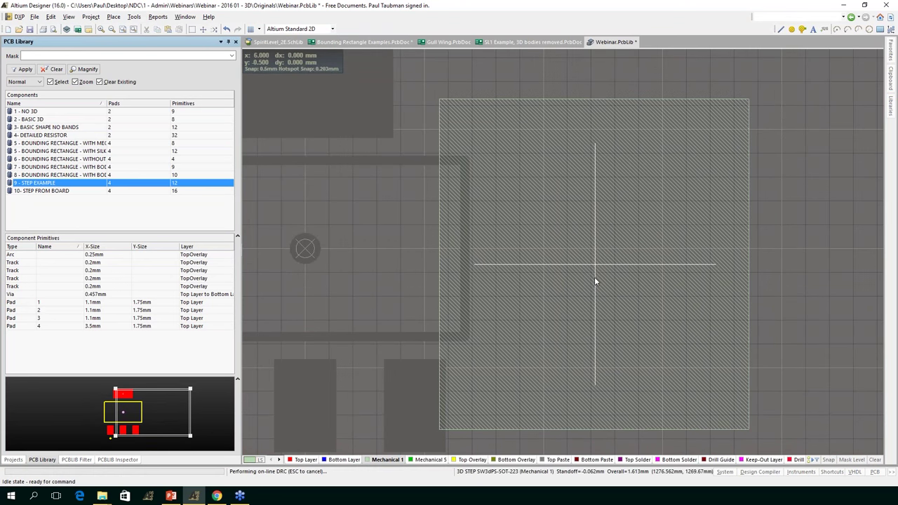
scroll(818, 275, "left", 2, "shift")
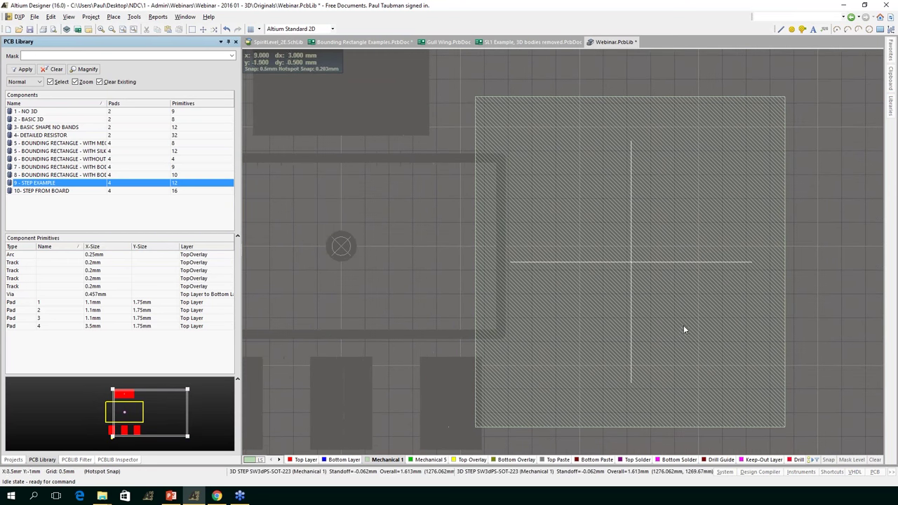
scroll(441, 366, "left", 5, "shift")
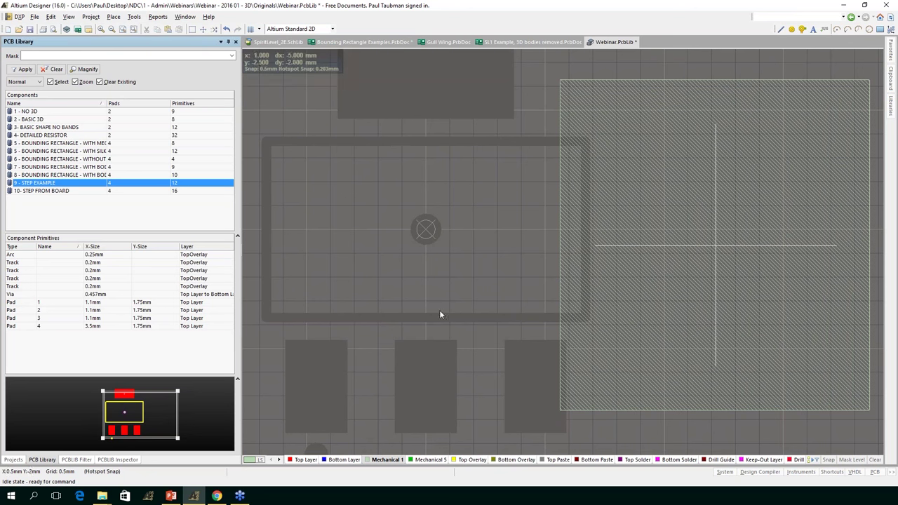
mouse_move(702, 253)
left_mouse_down()
mouse_move(684, 252)
mouse_move(716, 237)
mouse_move(723, 244)
left_mouse_up()
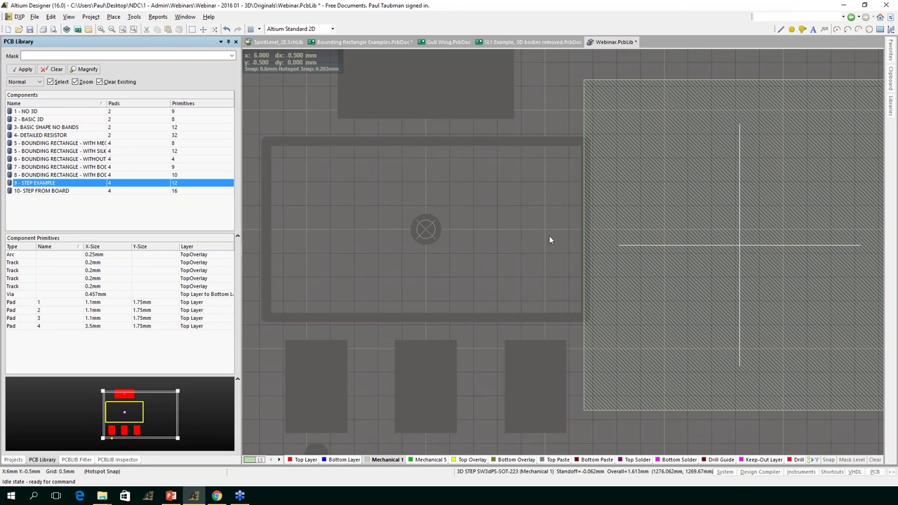
Check the PCB Editor – General preferences without changing any options
left_click(20, 18)
key("Escape")
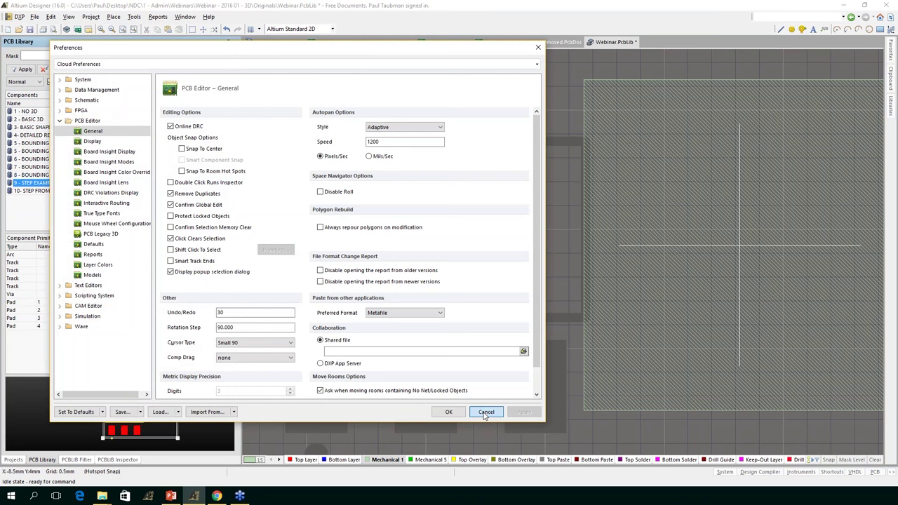
left_click(486, 412)
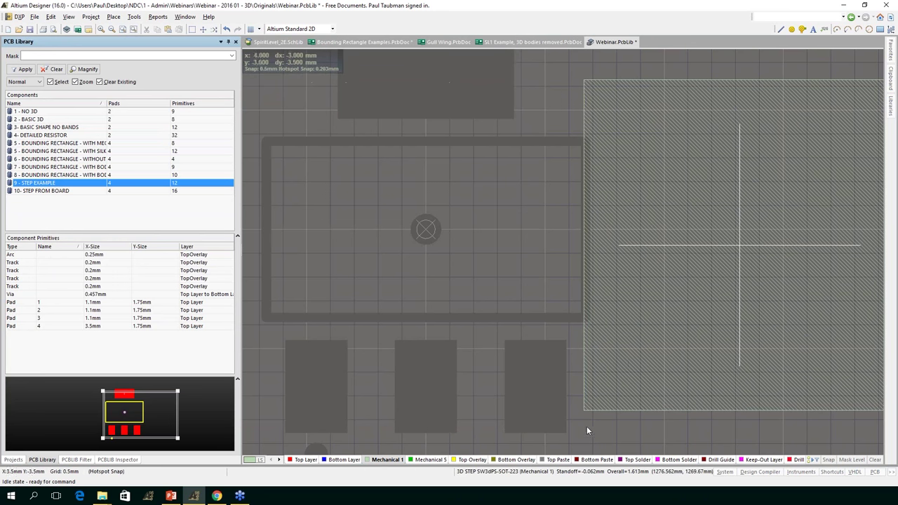
Cut the SOT-223 body from the footprint, using its centre snap point as the reference point
key("shift")
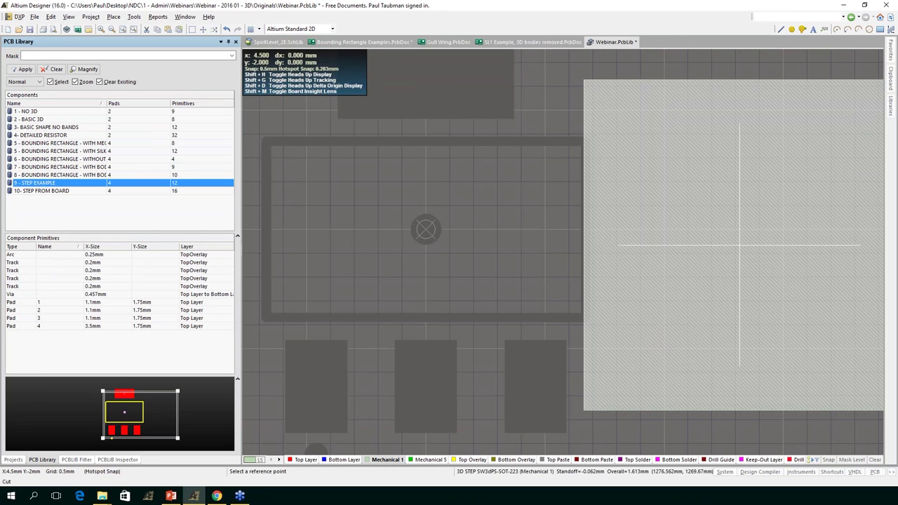
key("e")
key("f")
key("l")
key("shift+e")
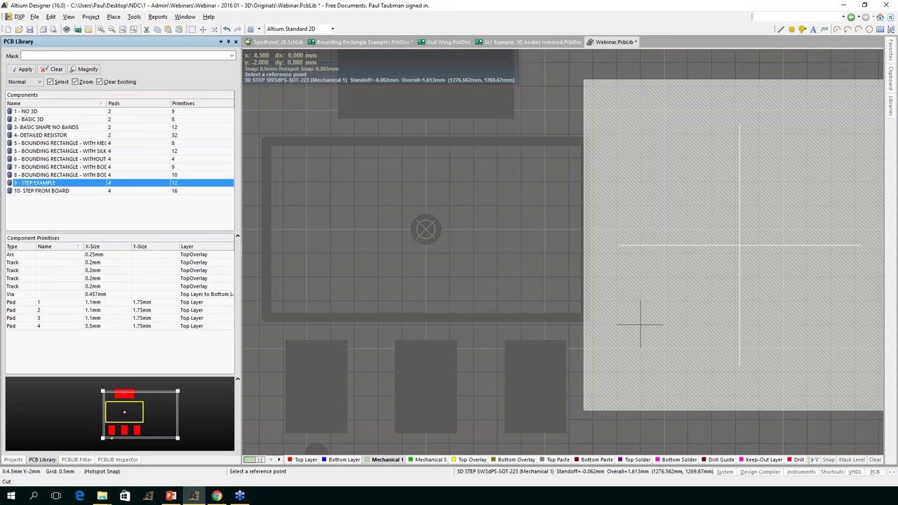
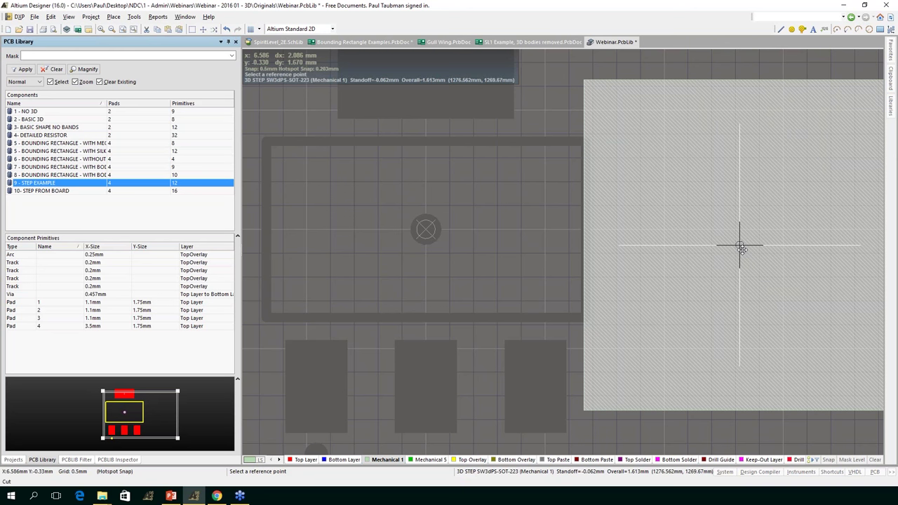
left_click(741, 246)
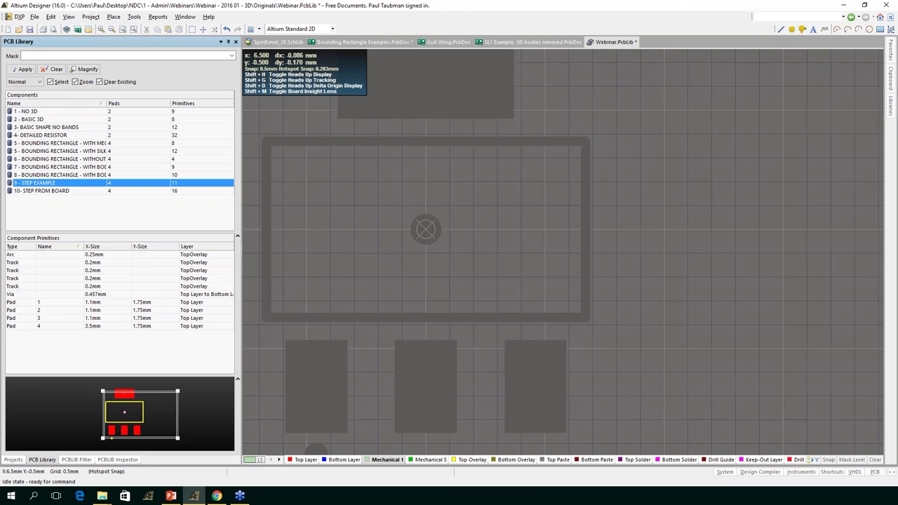
right_click_drag(508, 289, 654, 288)
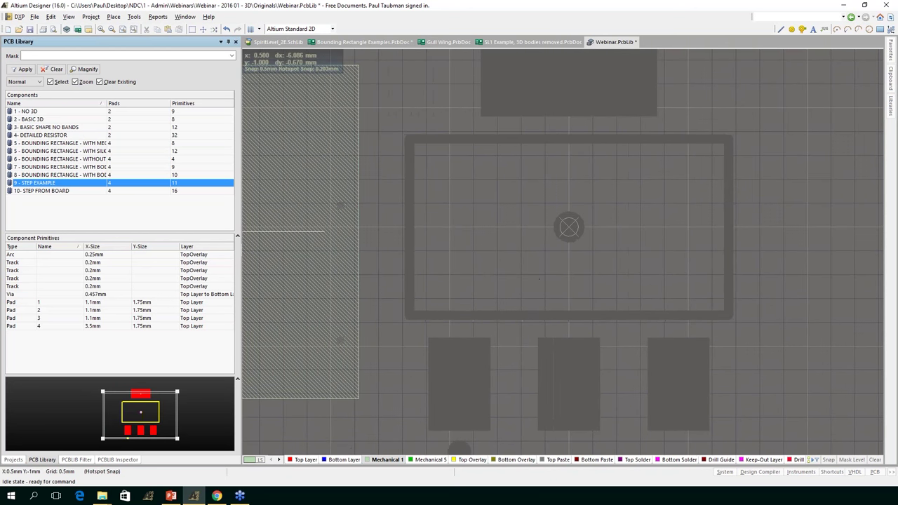
Paste the SOT-223 body at the centre of the footprint outline and view its alignment with the pads in 3D
key("ctrl+v")
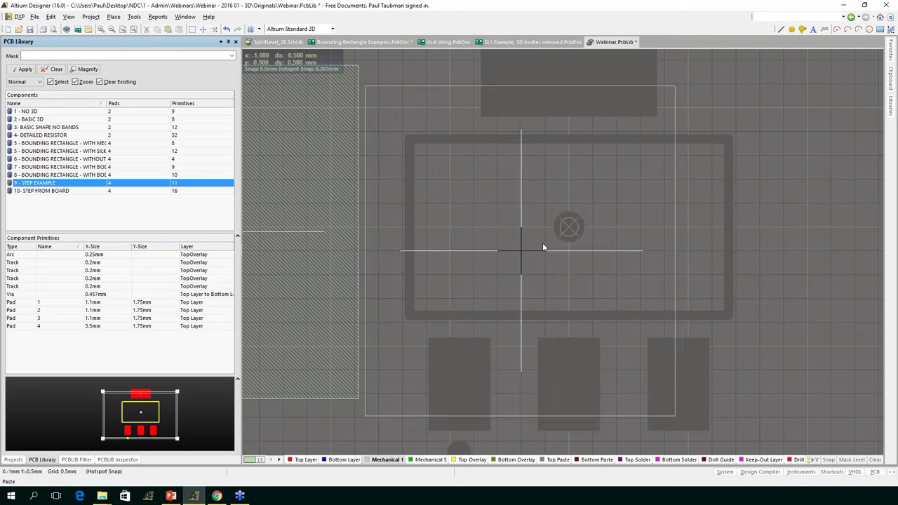
left_click(566, 229)
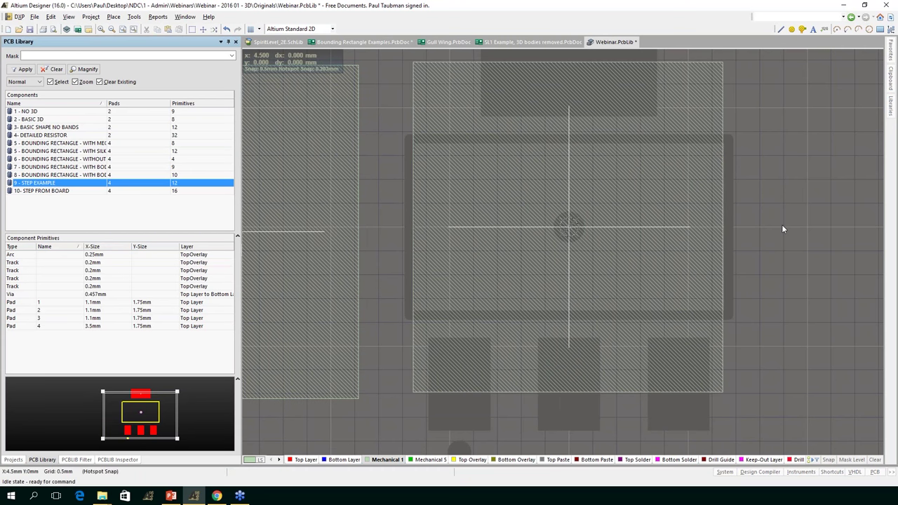
key("shift")
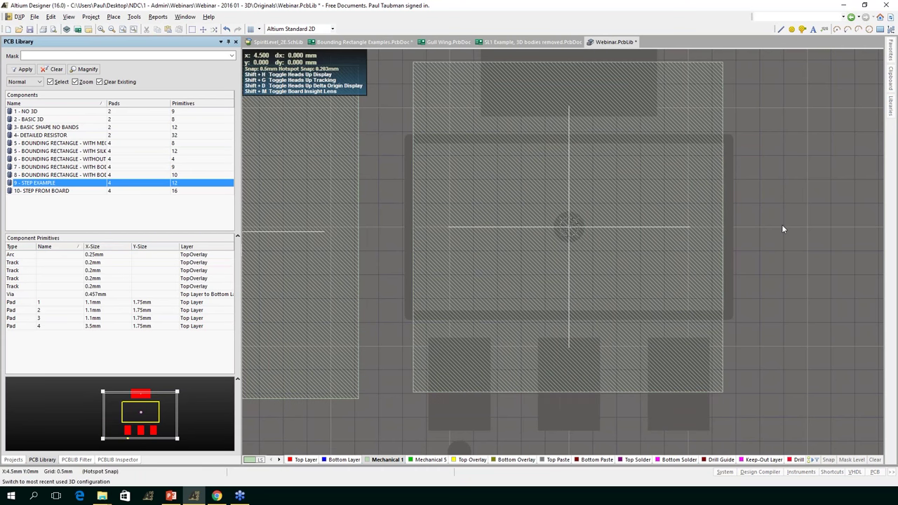
key("3")
key("shift")
right_click_drag(494, 304, 624, 347, "shift")
key("shift")
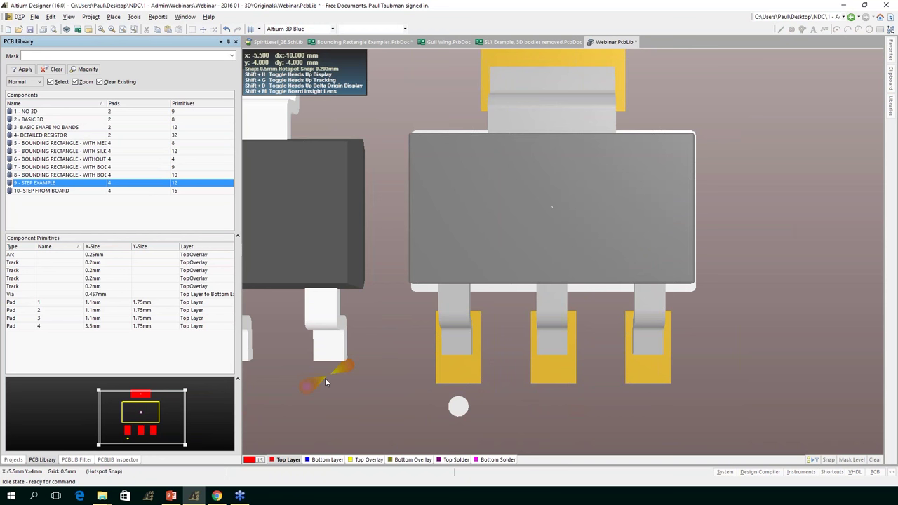
Open the Gull Wing.PcbDoc document and bring its lead profile outlines into view
left_click(13, 459)
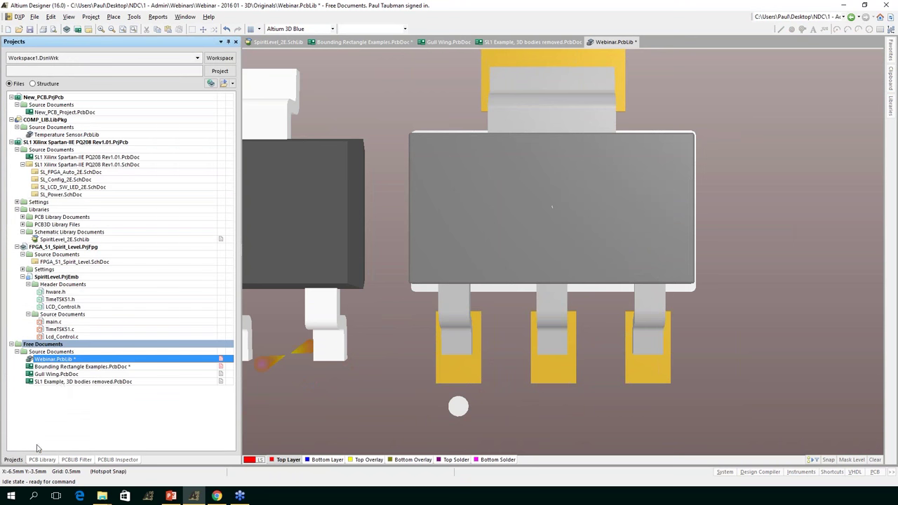
double_click(56, 374)
right_click_drag(483, 200, 461, 187)
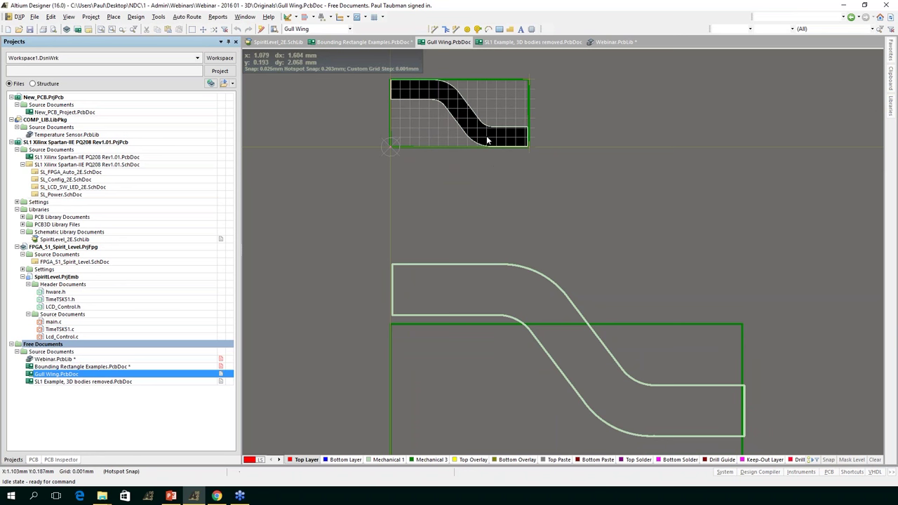
Examine the small and enlarged gull wing outlines and the conversion commands available for selected primitives
key("shift")
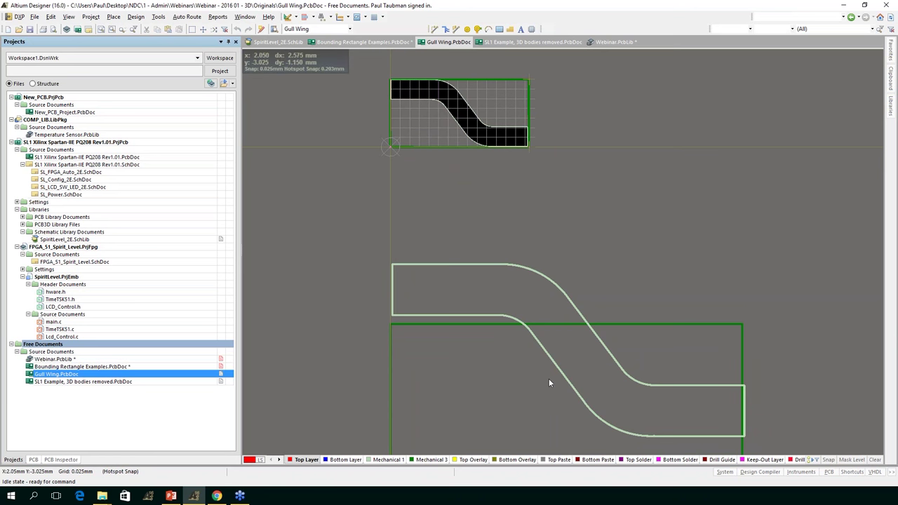
scroll(549, 378, "down", 2)
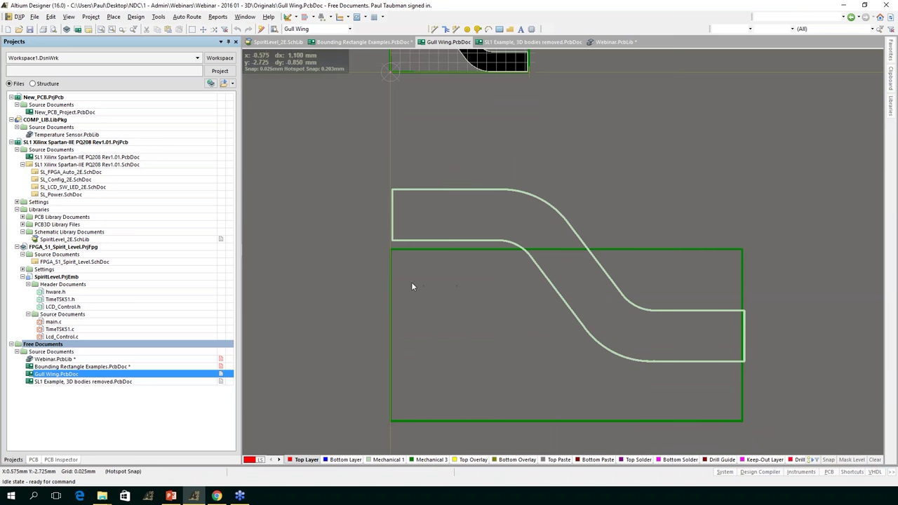
left_click(362, 284)
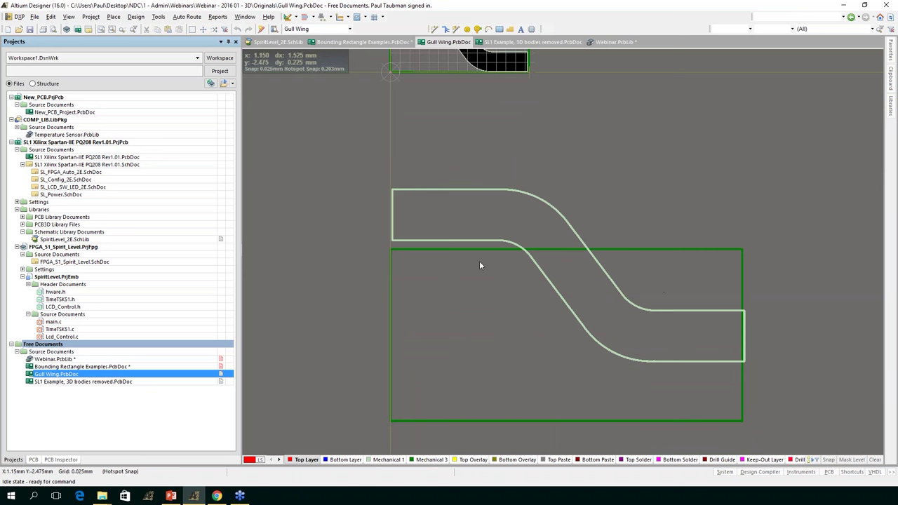
left_click(158, 16)
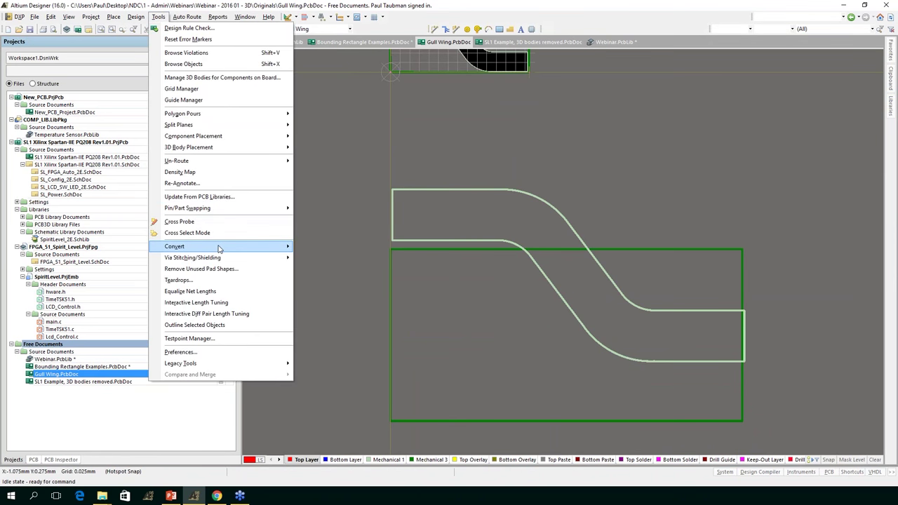
mouse_move(259, 247)
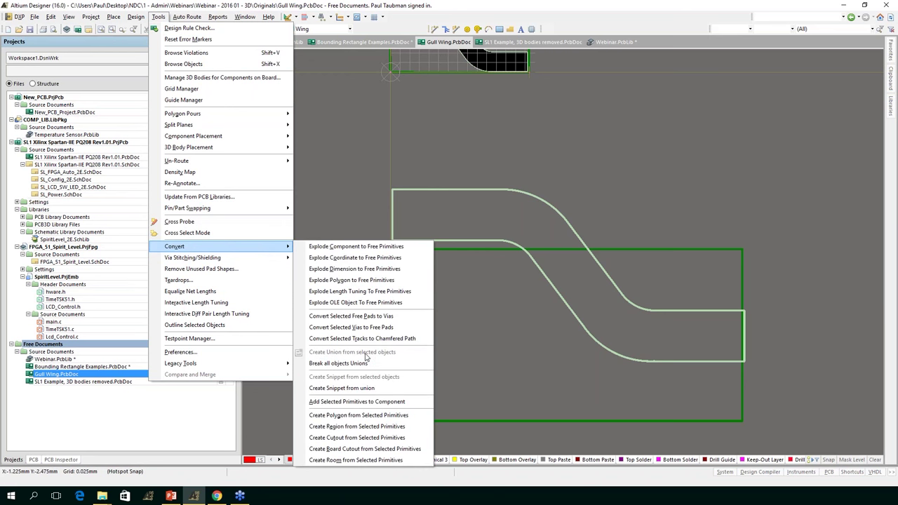
left_click(579, 222)
key("shift")
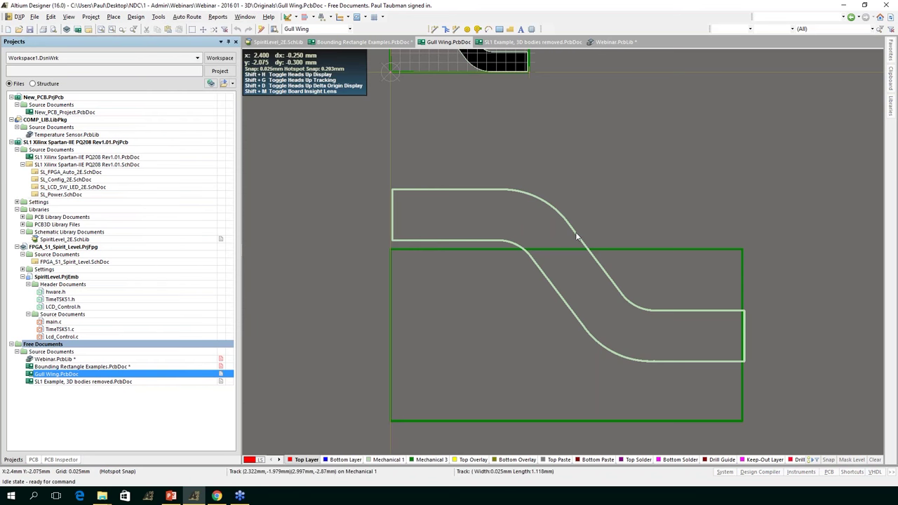
scroll(575, 236, "up", 2)
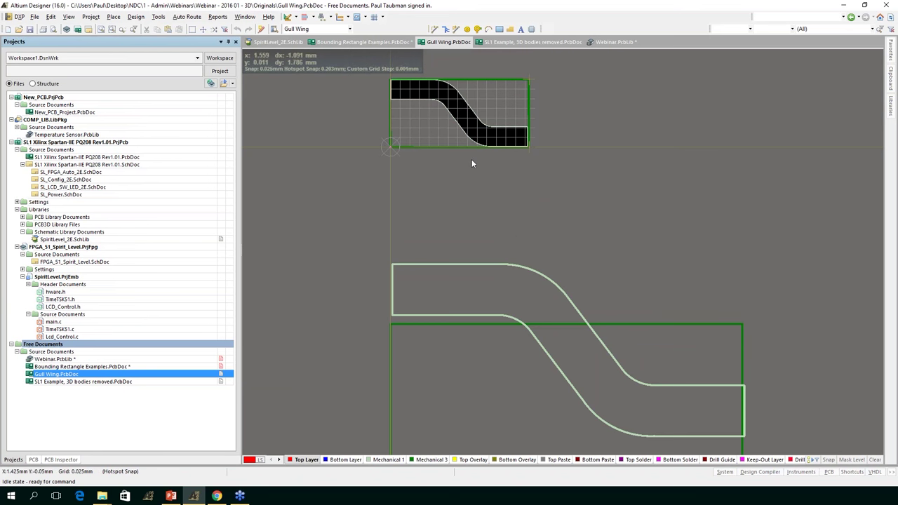
scroll(459, 283, "down", 2)
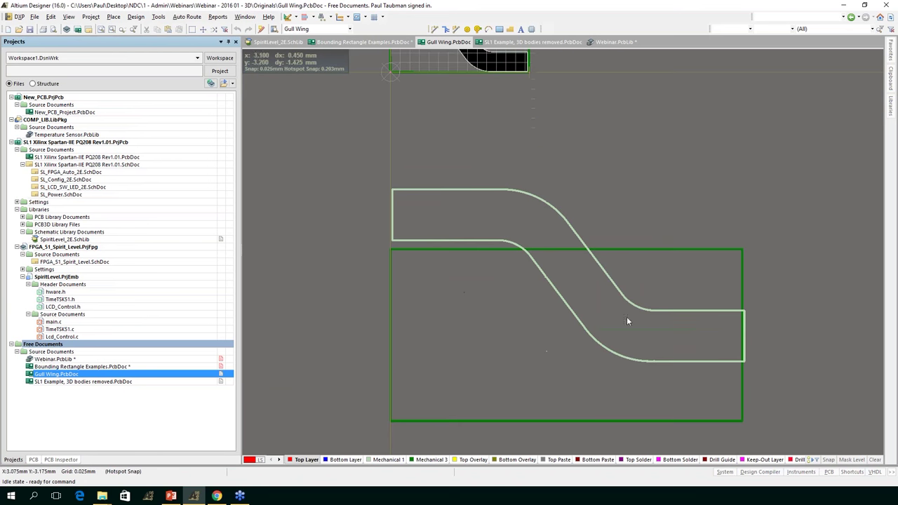
scroll(617, 312, "up", 3)
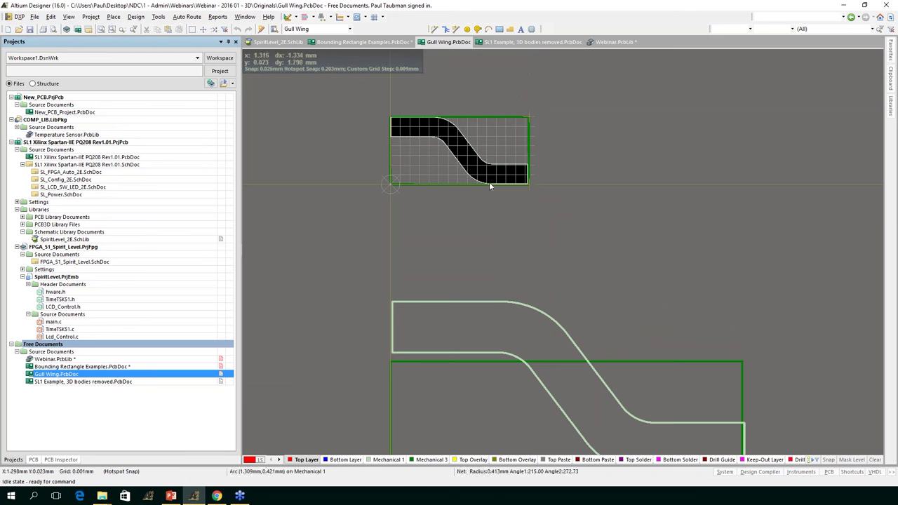
scroll(482, 262, "down", 2)
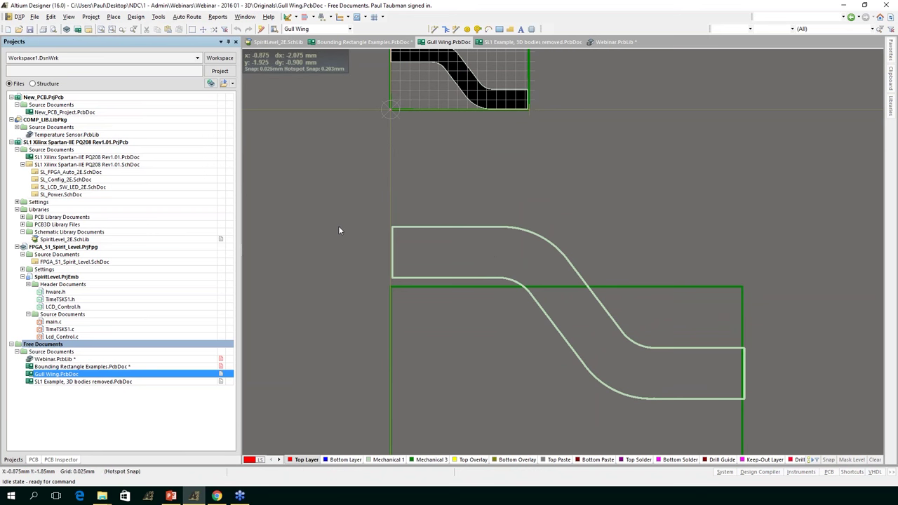
scroll(366, 220, "up", 3)
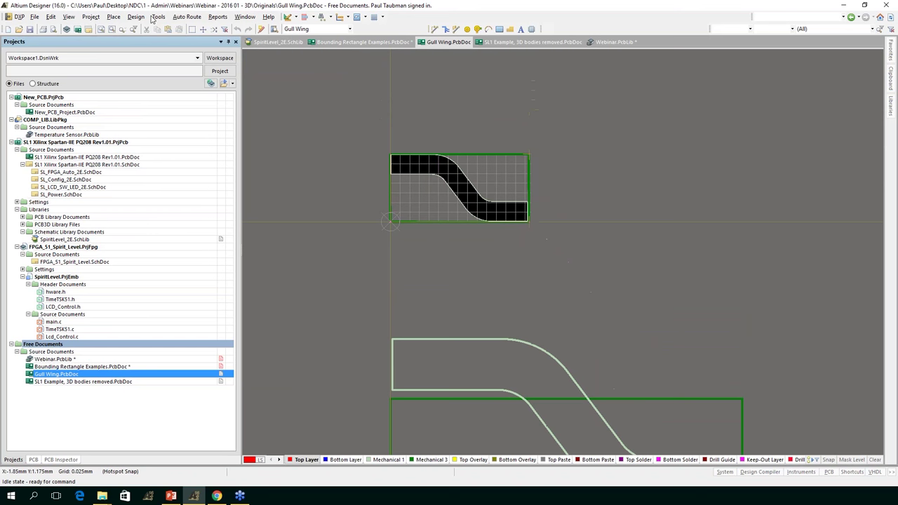
Draw a closed five-sided outline from 0.25 mm lines on the Top Layer, beside the gull wing outlines
left_click(134, 16)
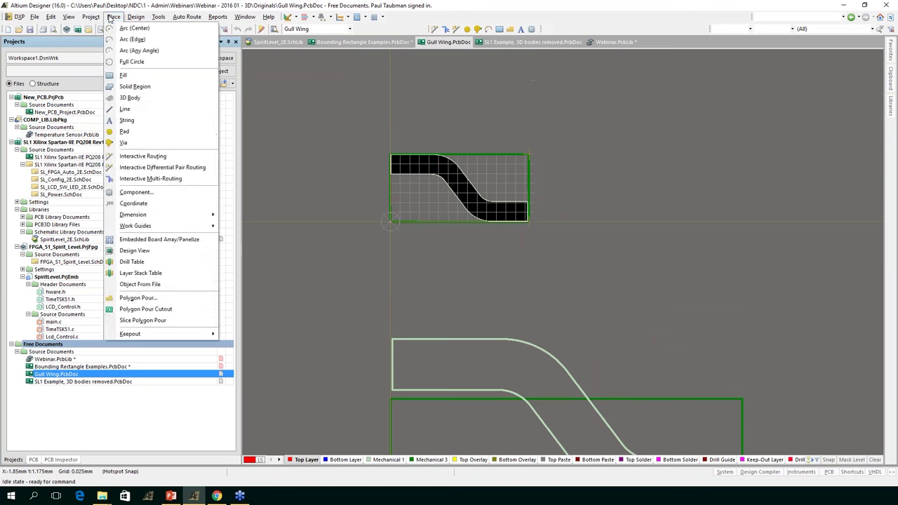
left_click(111, 17)
left_click(111, 18)
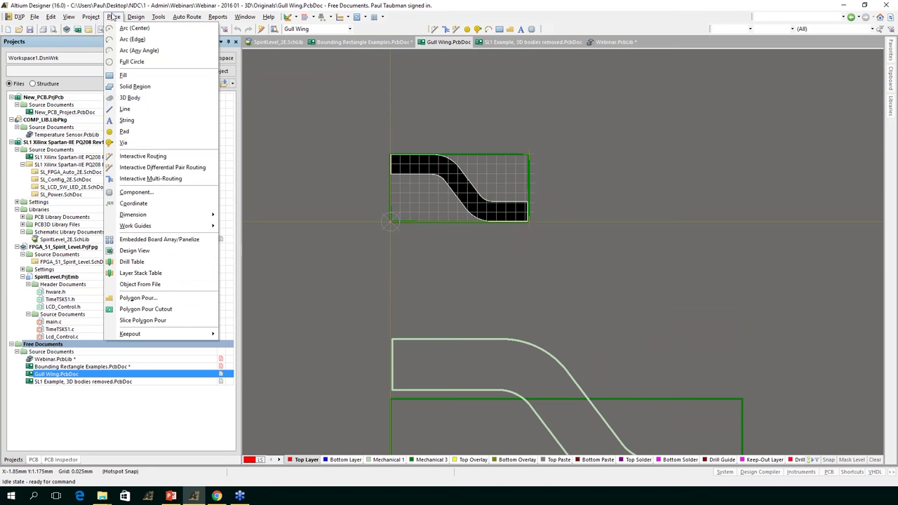
left_click(120, 114)
left_click(696, 171)
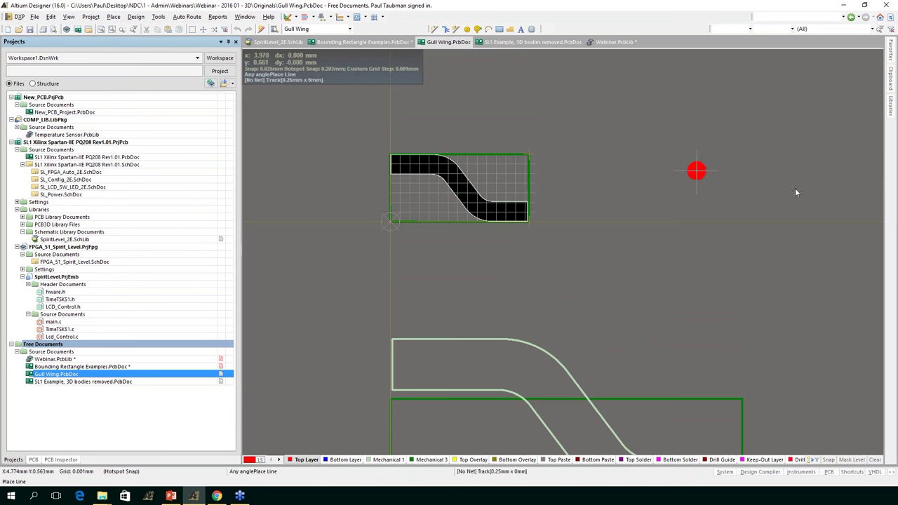
left_click(835, 245)
left_click(756, 398)
left_click(599, 310)
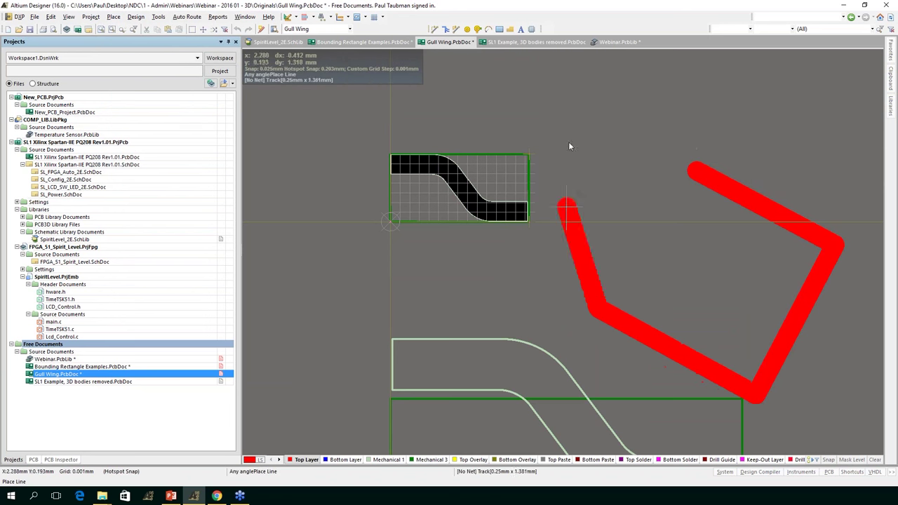
left_click(617, 79)
left_click(693, 172)
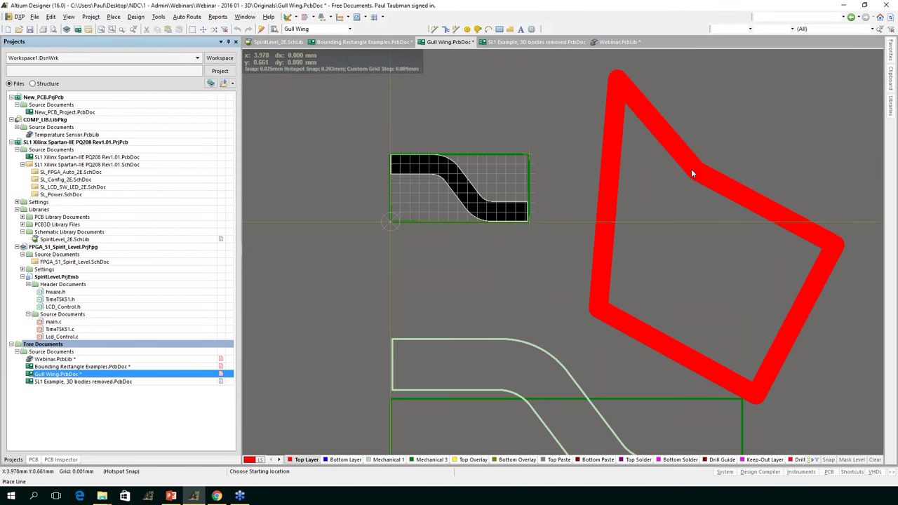
right_click(692, 169)
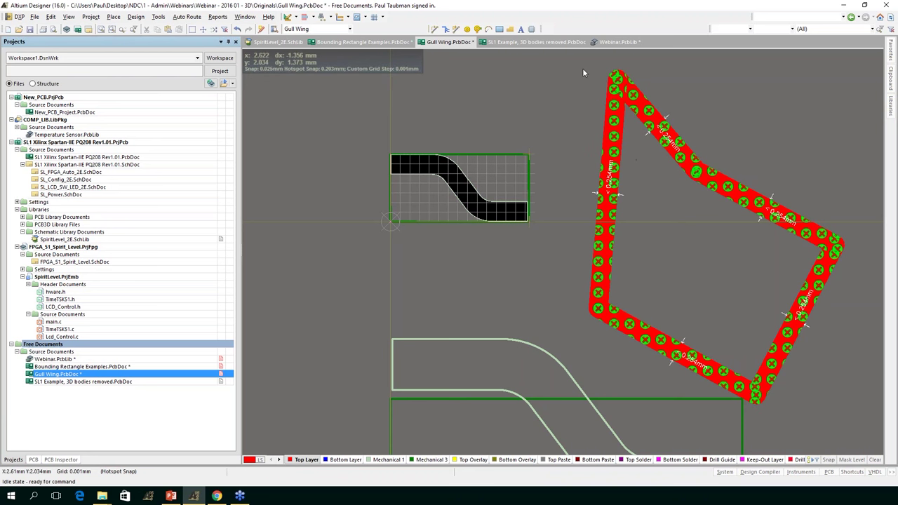
Select the five-sided line outline and define the board shape from the selected objects
scroll(579, 69, "up", 1)
left_click_drag(584, 83, 807, 328)
left_click(137, 17)
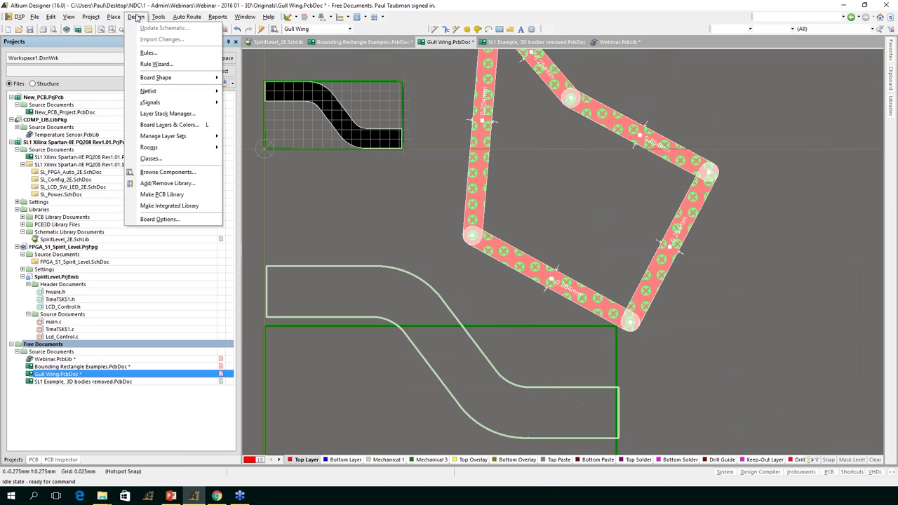
mouse_move(168, 78)
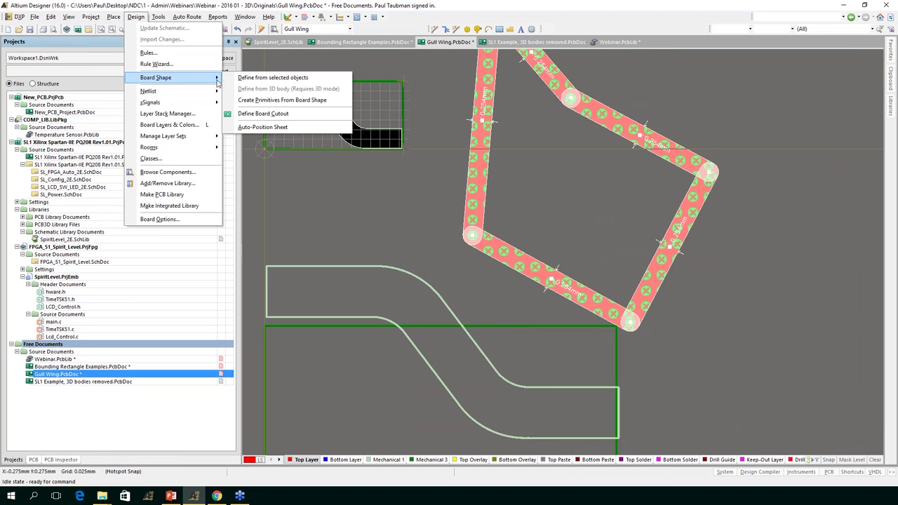
left_click(251, 79)
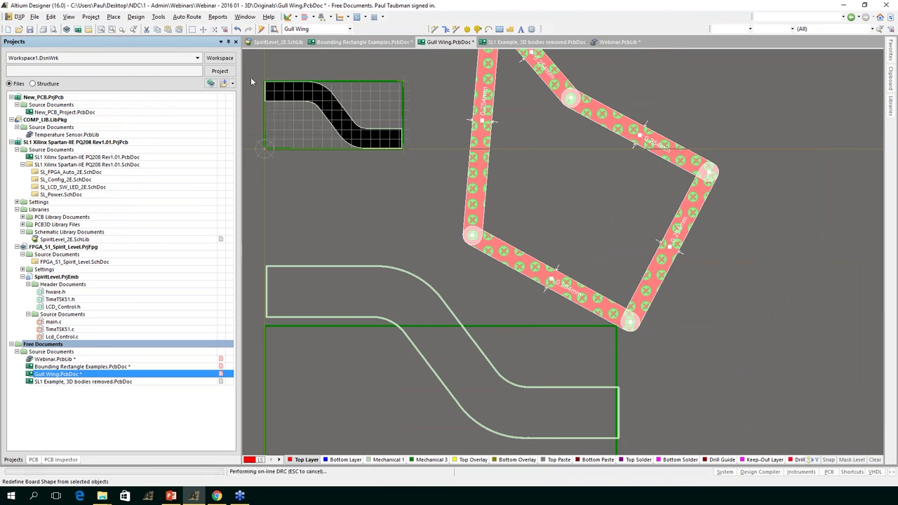
Examine the five-sided board shape alongside the small and enlarged gull wing outlines
scroll(573, 201, "up", 3)
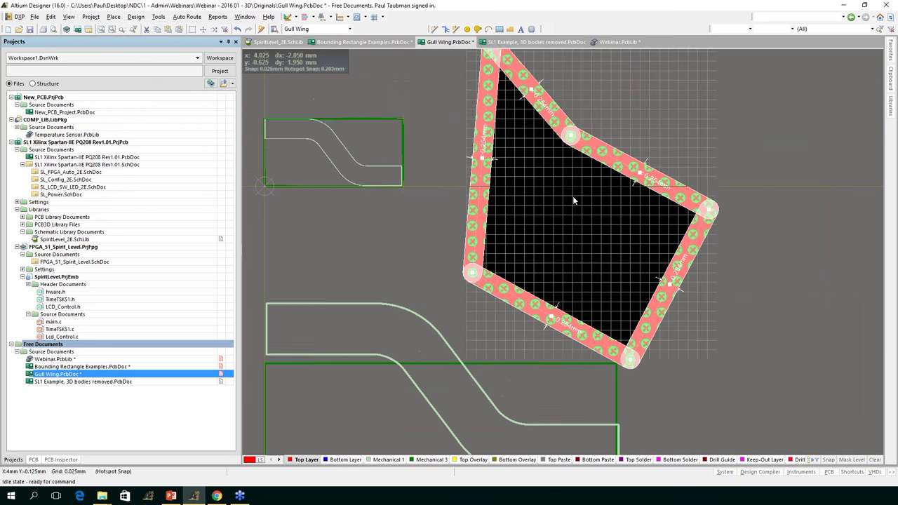
scroll(410, 213, "down", 3)
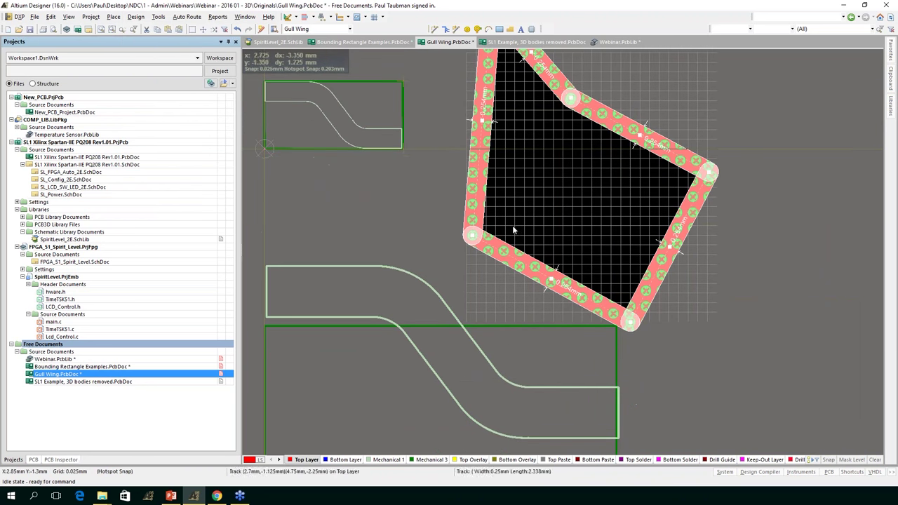
scroll(397, 207, "down", 1)
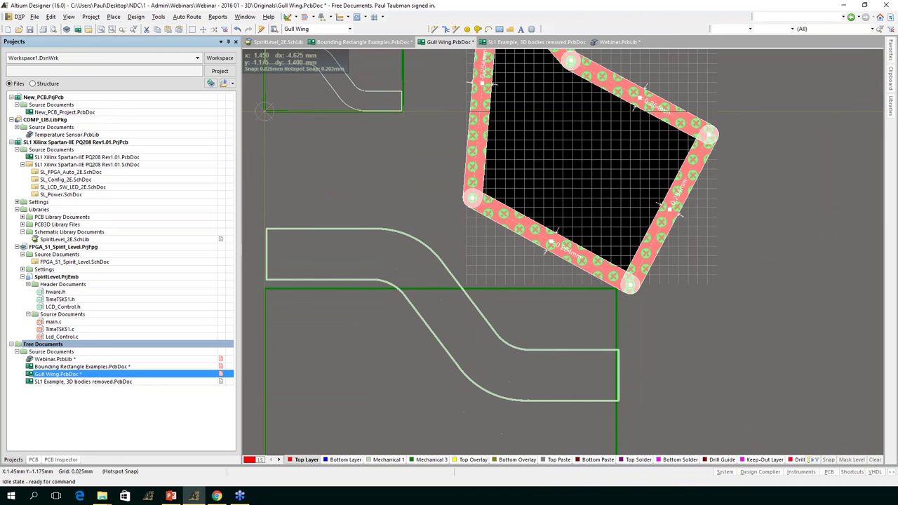
scroll(537, 276, "left", 7, "shift")
scroll(491, 210, "up", 3)
scroll(480, 146, "down", 1)
scroll(479, 146, "up", 2)
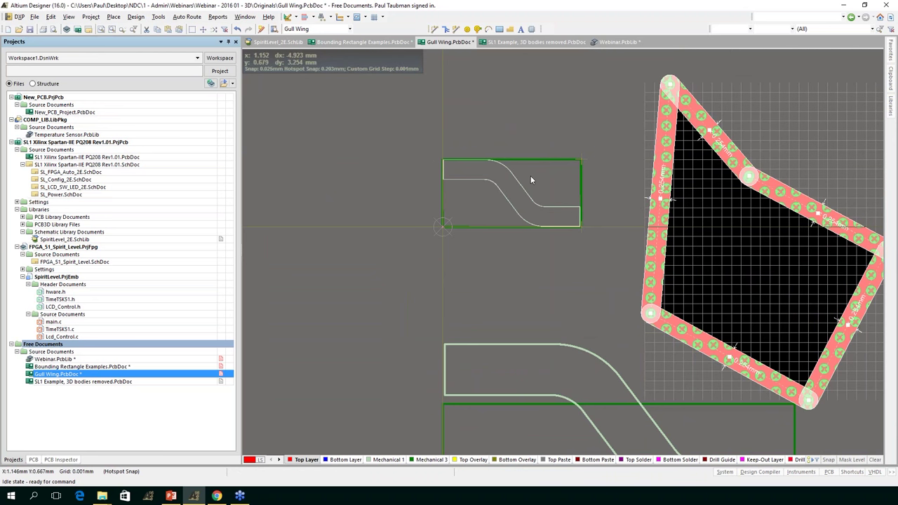
key("shift")
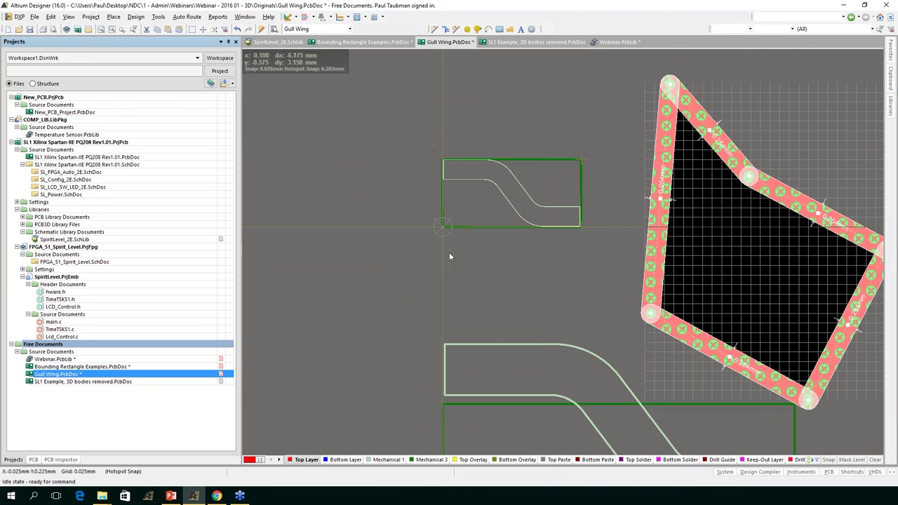
scroll(451, 231, "down", 3)
scroll(450, 231, "up", 3)
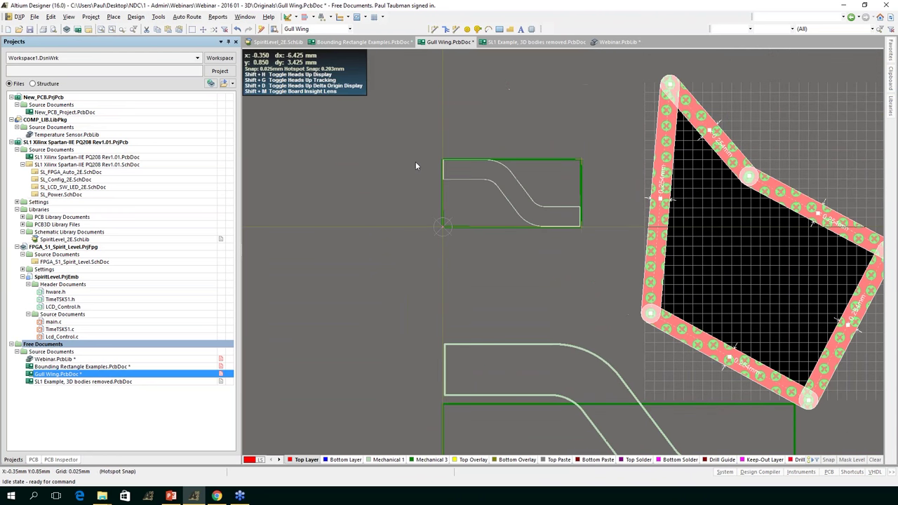
Restore the board shape to the small gull wing outline
key("d")
key("s")
key("d")
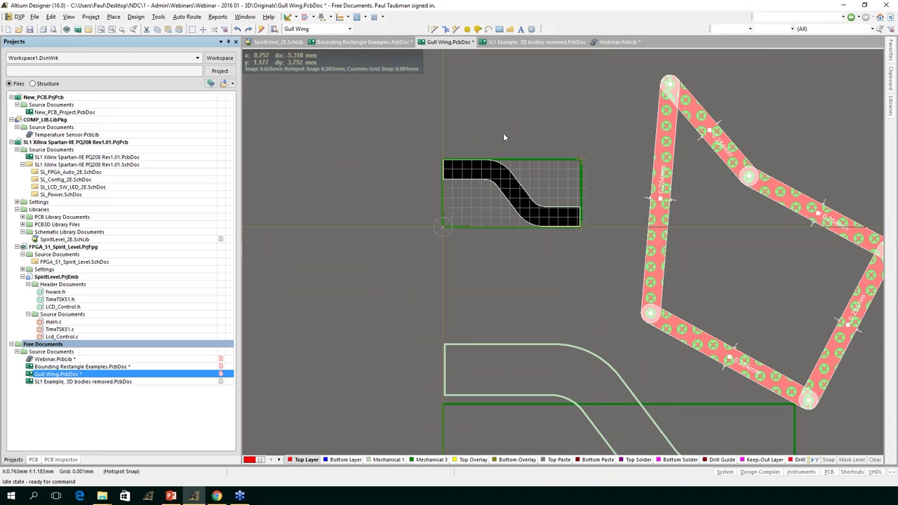
Review the gull wing board's layer thicknesses in the Layer Stack Manager without changing them
key("shift")
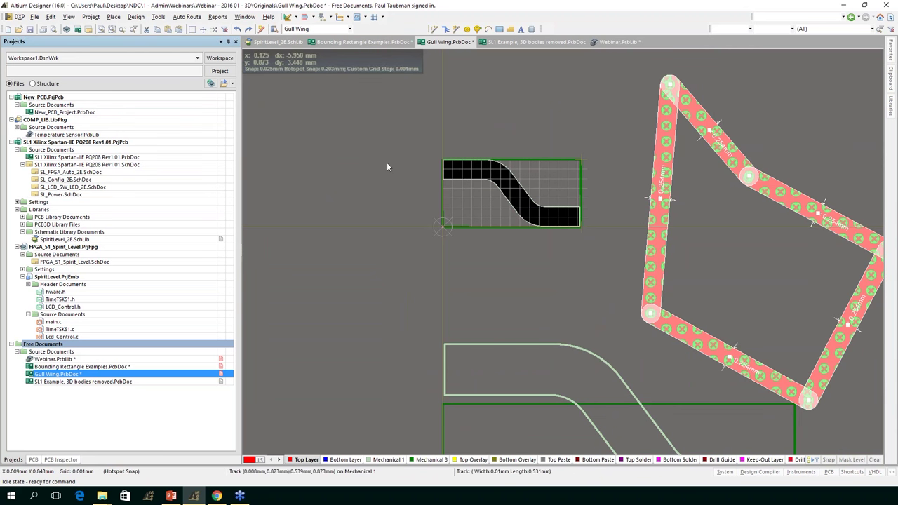
left_click(136, 17)
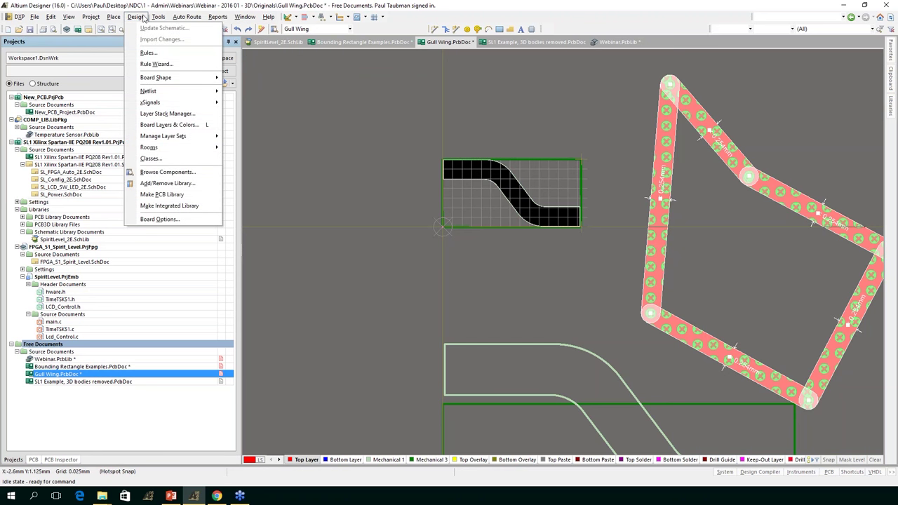
left_click(168, 114)
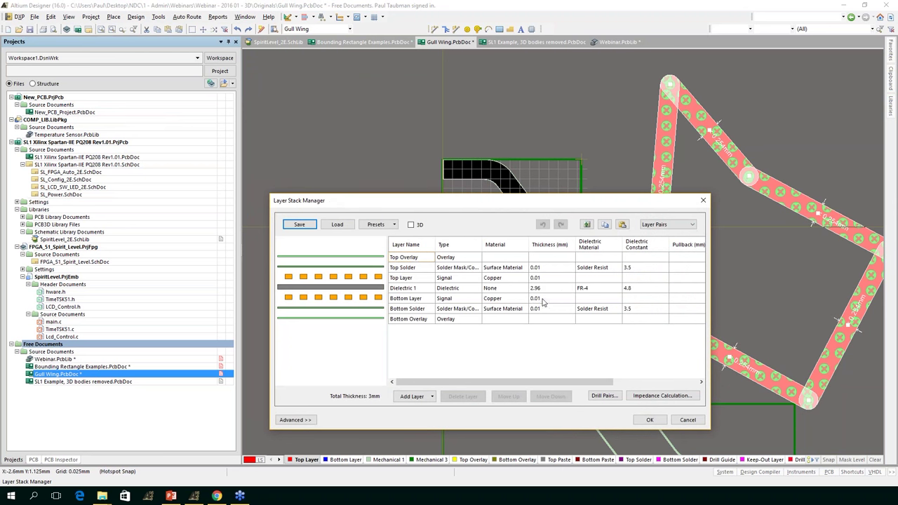
left_click(681, 422)
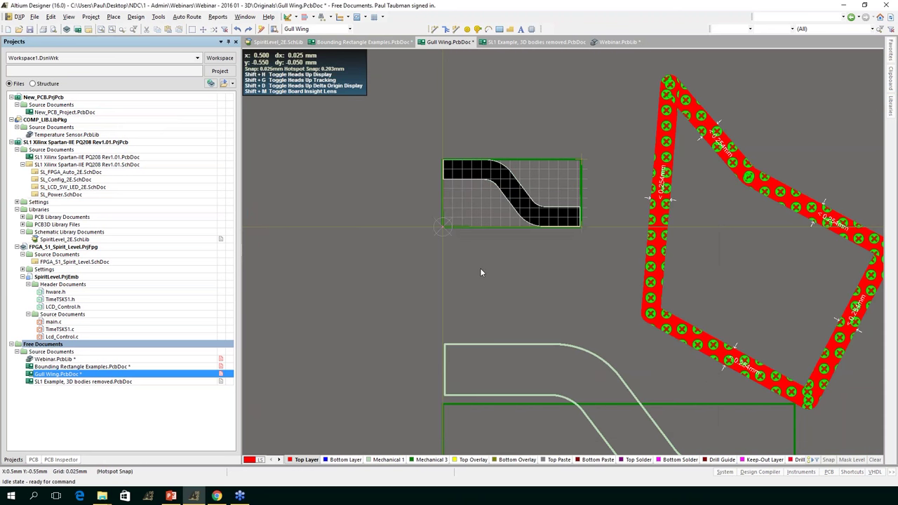
Show the gull wing board in 3D to examine its extruded shape, and hide the heads-up display
key("3")
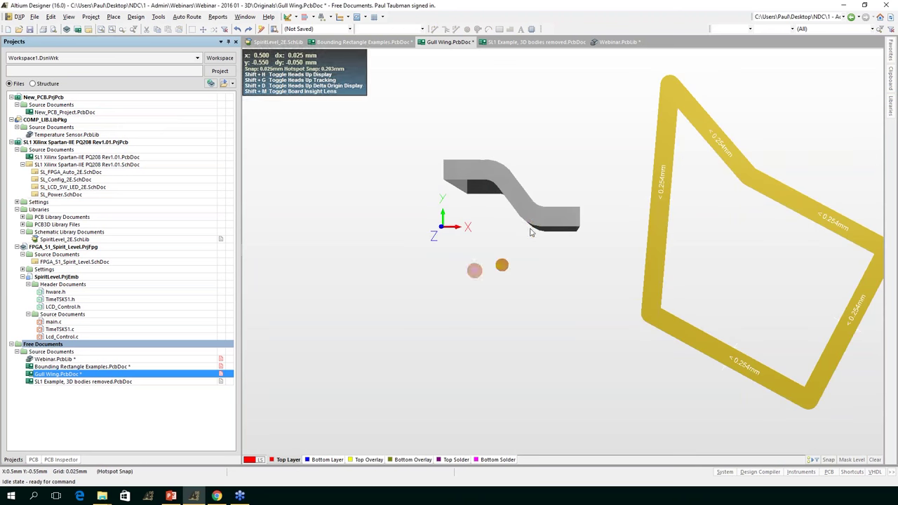
left_click_drag(577, 224, 471, 240)
right_click(471, 240)
right_click(493, 239)
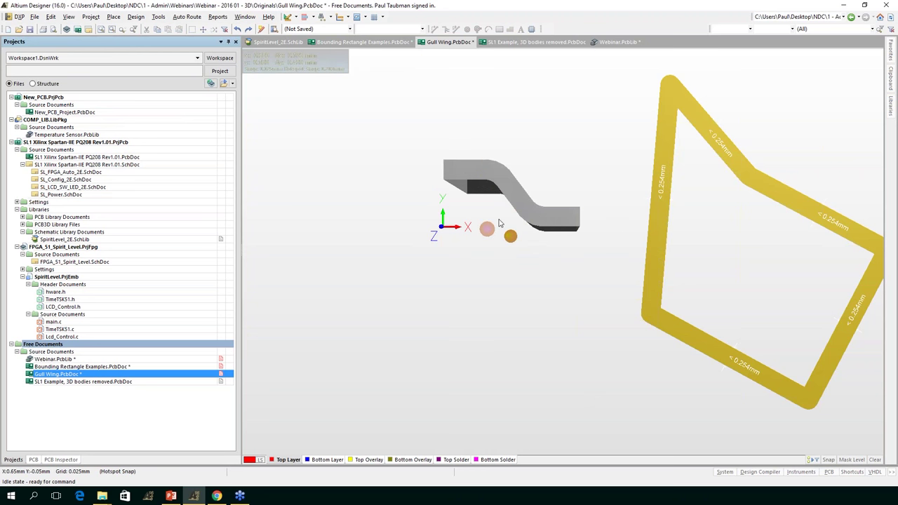
scroll(494, 235, "down", 4, "ctrl")
scroll(497, 224, "up", 4, "ctrl")
scroll(497, 224, "up", 1, "ctrl")
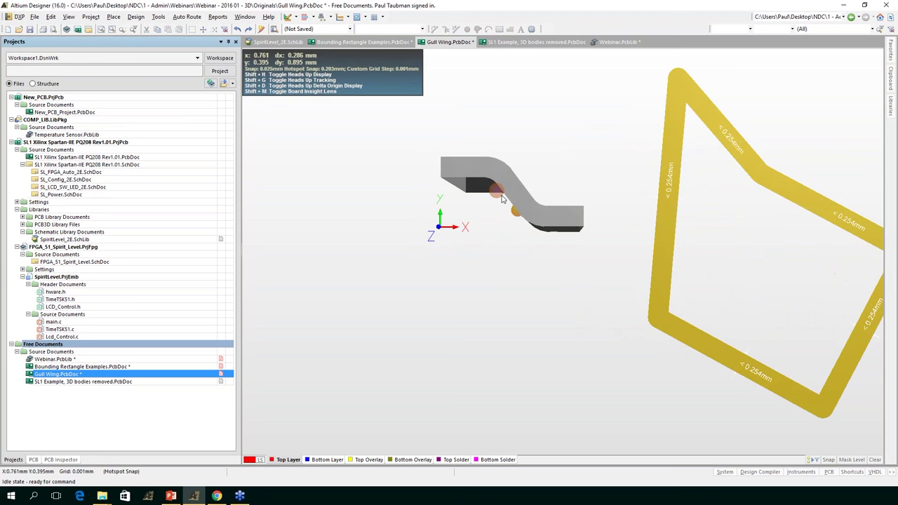
key("shift+h")
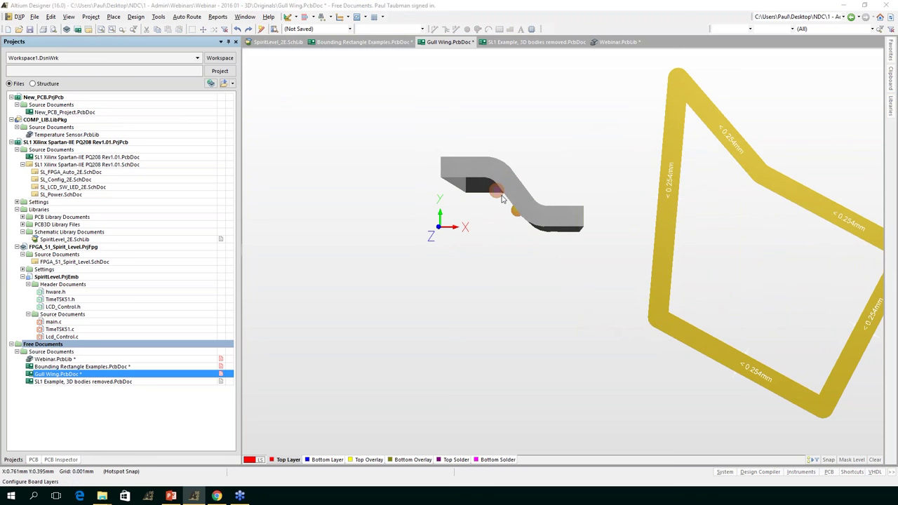
Review the physical materials settings of the active 3D view configuration and the available file export choices
key("l")
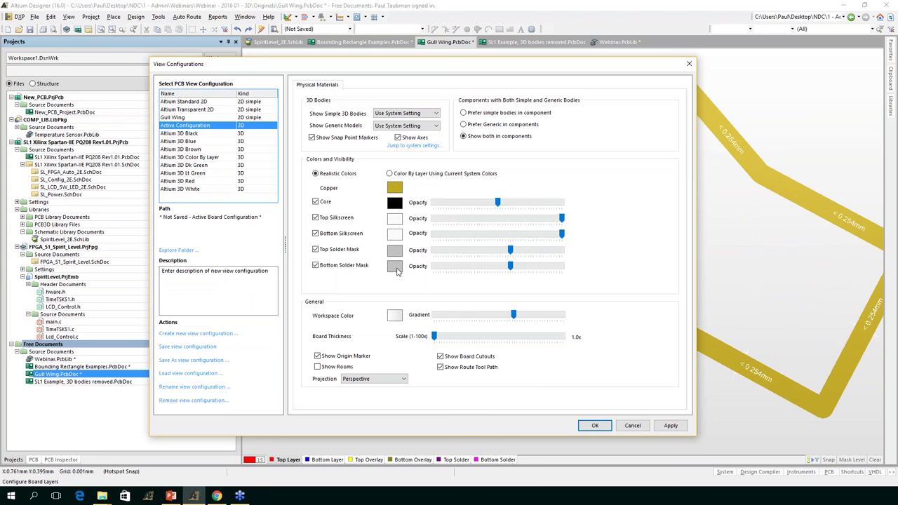
left_click(640, 427)
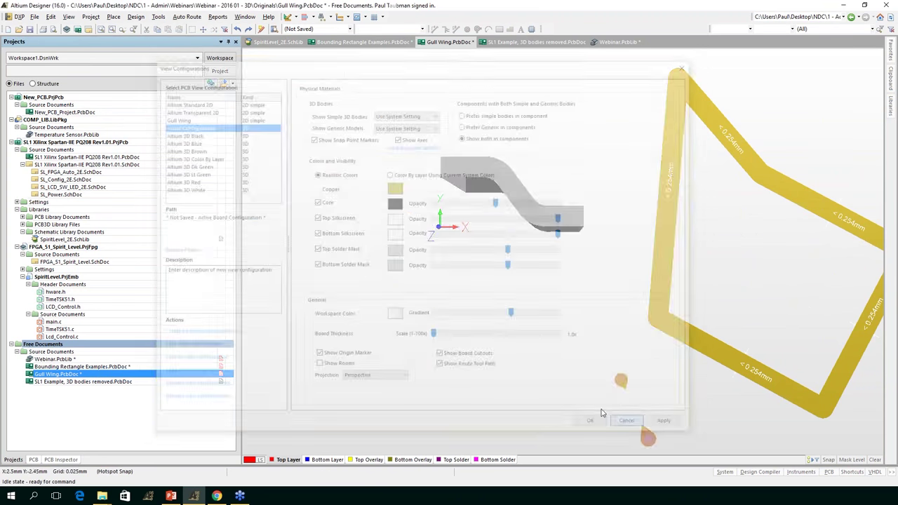
left_click(33, 16)
mouse_move(58, 187)
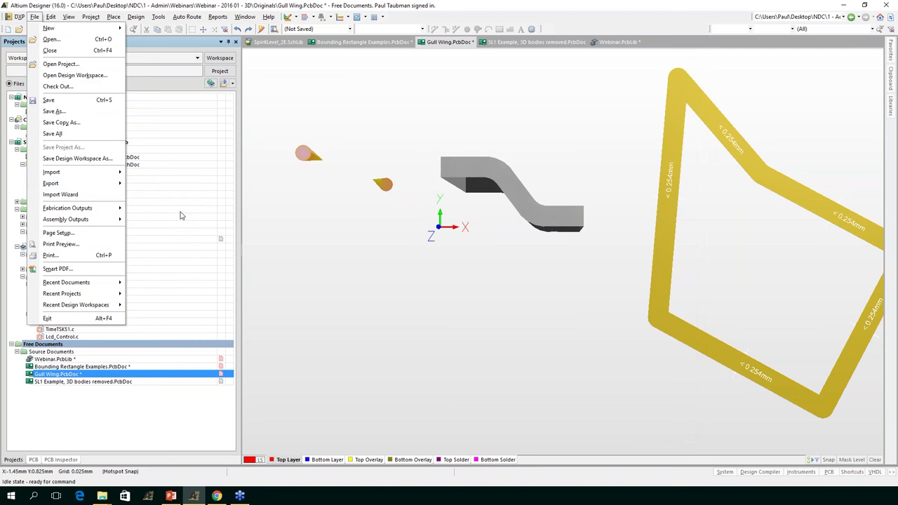
left_click(60, 421)
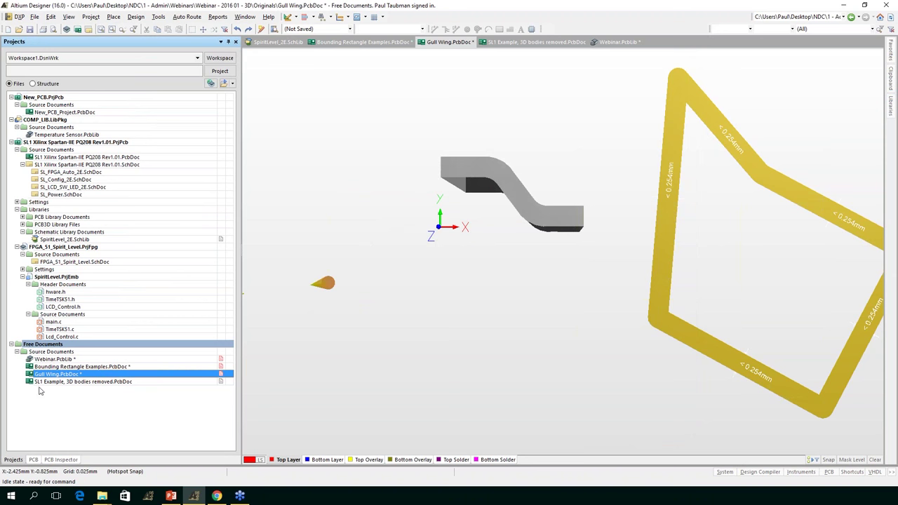
Open the 10- STEP FROM BOARD footprint in Webinar.PcbLib and tilt it to show the body and leads in 3D
left_click(60, 360)
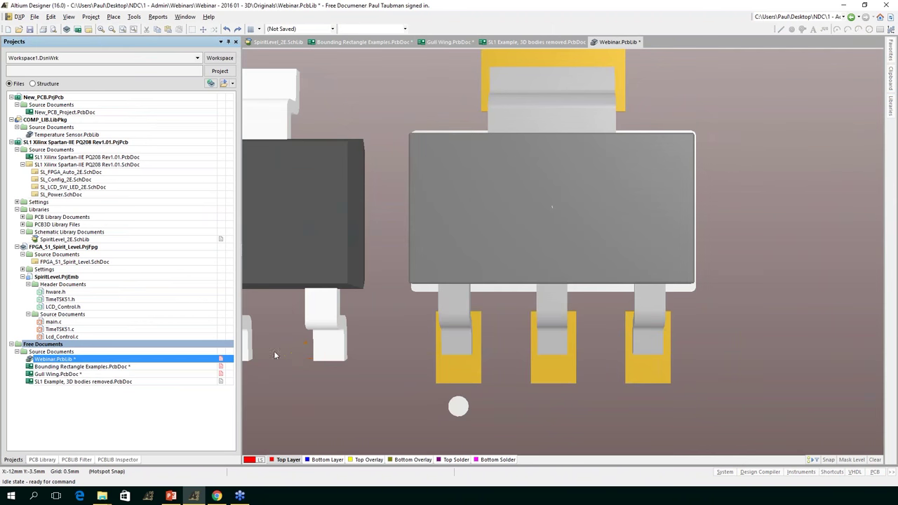
left_click(49, 460)
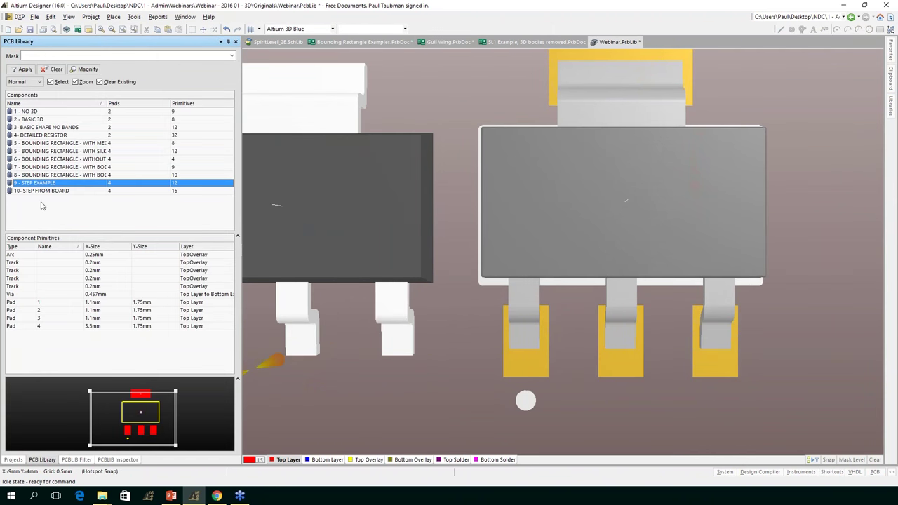
left_click(42, 190)
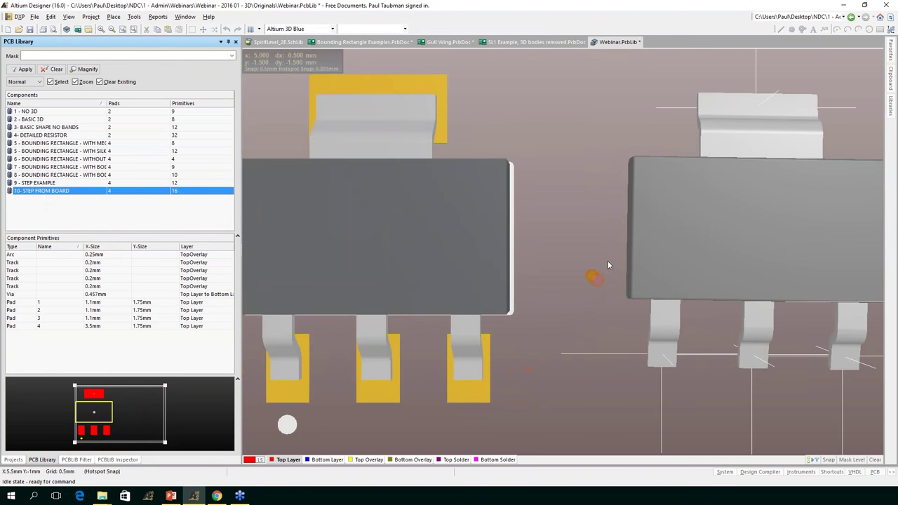
mouse_move(741, 241)
left_mouse_down()
mouse_move(692, 223)
mouse_move(733, 226)
left_mouse_up()
right_click_drag(650, 272, 695, 239)
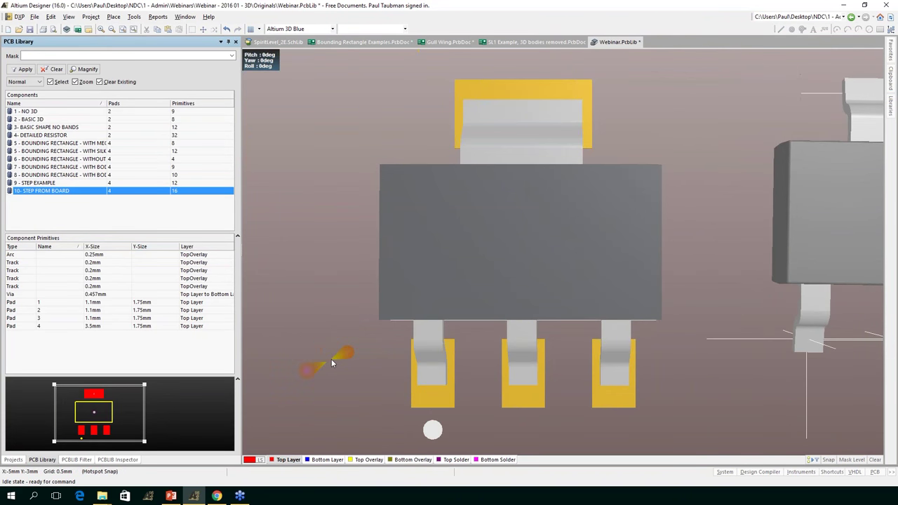
right_click_drag(331, 359, 491, 182, "shift")
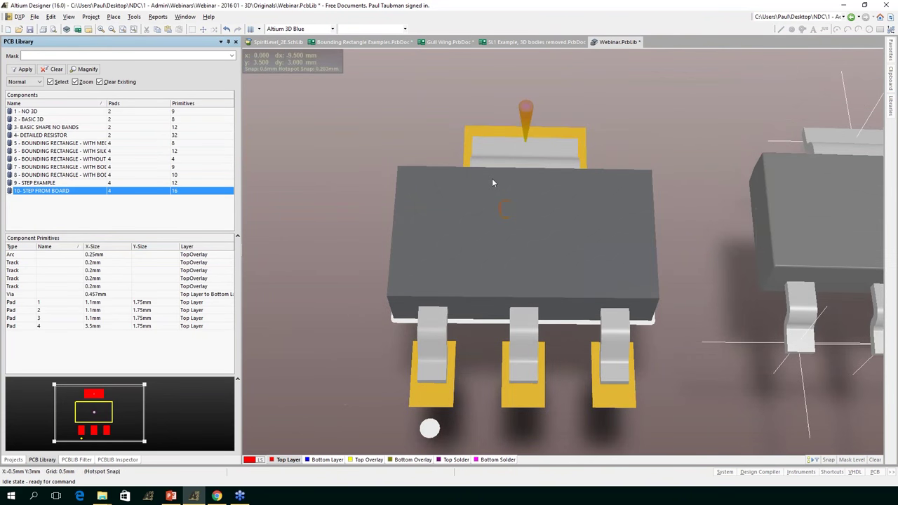
Move the extruded package body off the footprint outline, check its 3D body properties, and inspect the exposed gull wing leads
left_click_drag(554, 244, 321, 133)
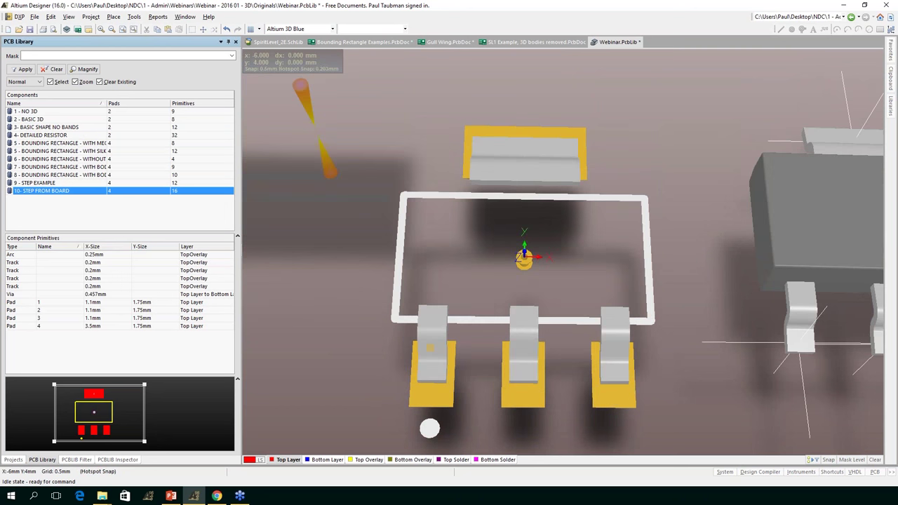
double_click(321, 132)
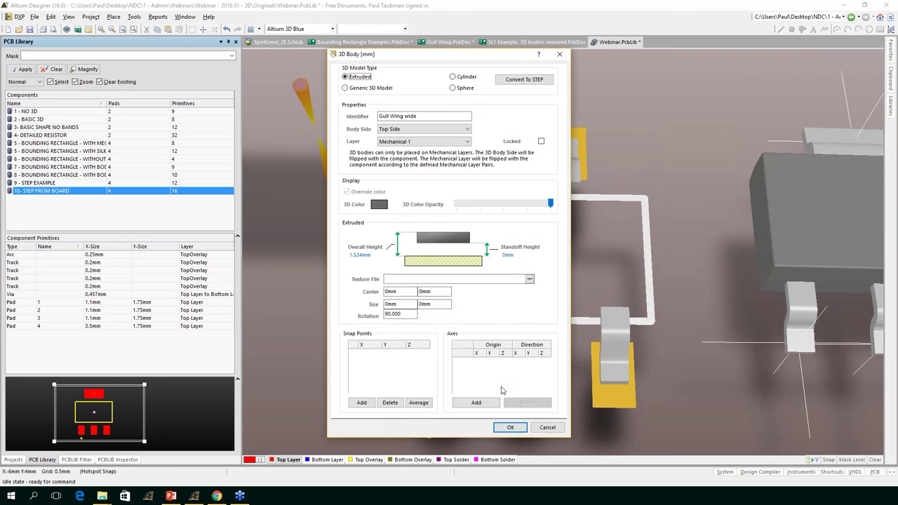
left_click(546, 428)
right_click_drag(372, 397, 456, 354, "shift")
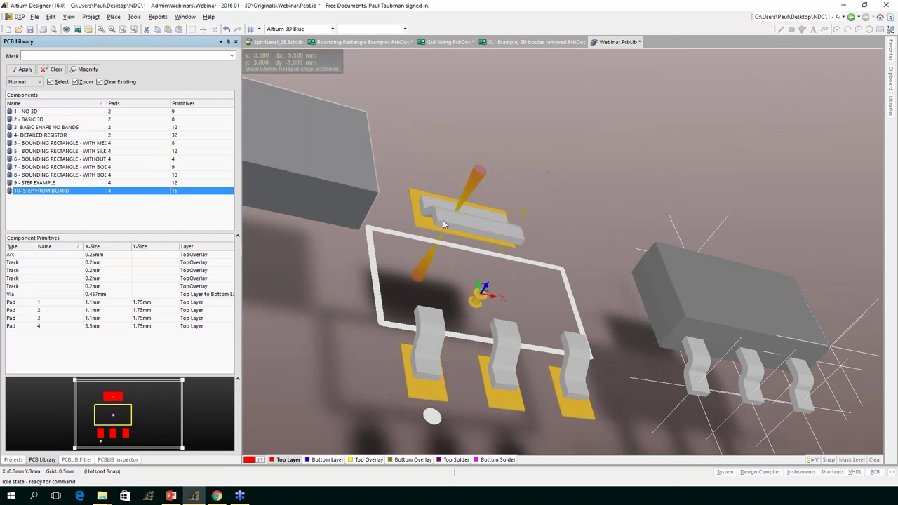
key("shift")
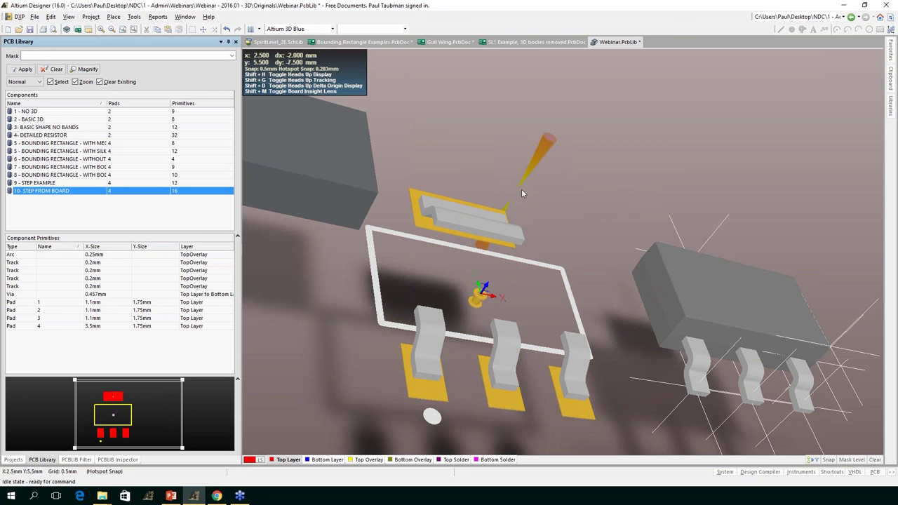
Switch to the SL1 Example, 3D bodies removed.PcbDoc board and check its components in 3D before returning to 2D
left_click(533, 42)
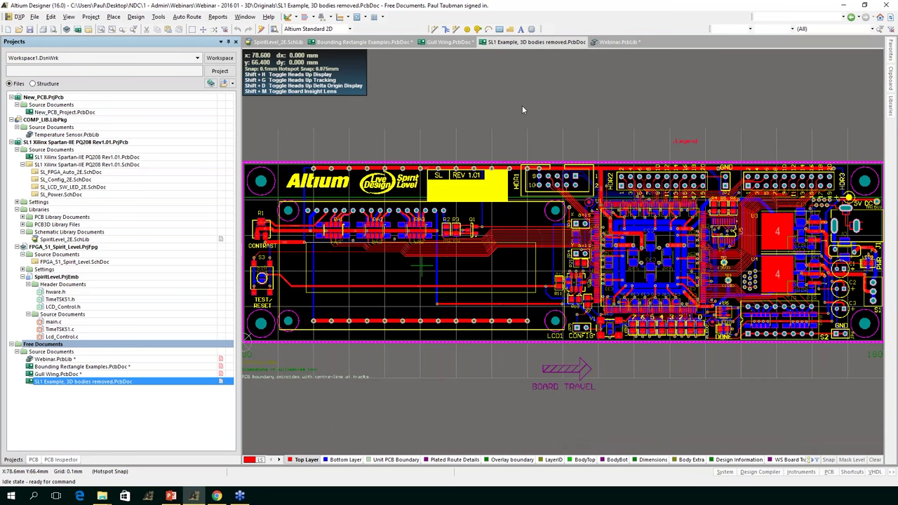
key("3")
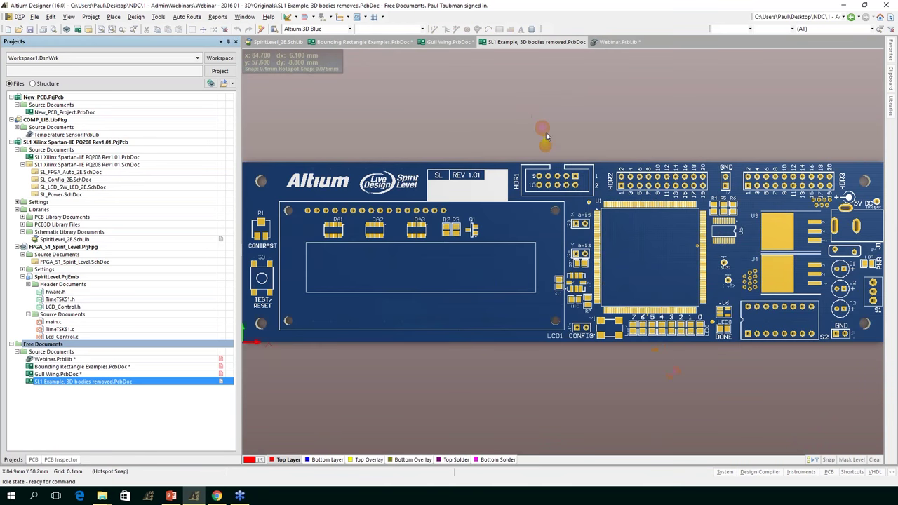
key("3")
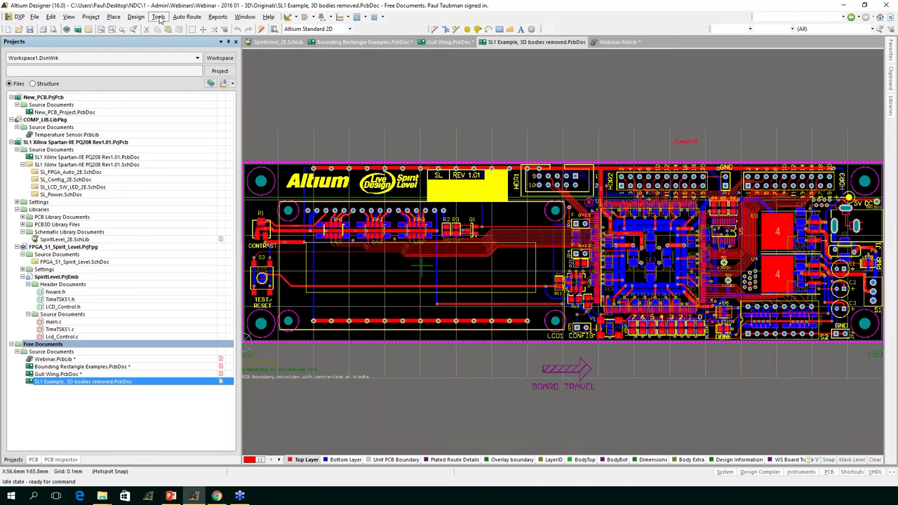
Open the manager for component 3D bodies and try the TopLayer bounding rectangle body on R10, then remove it
left_click(158, 17)
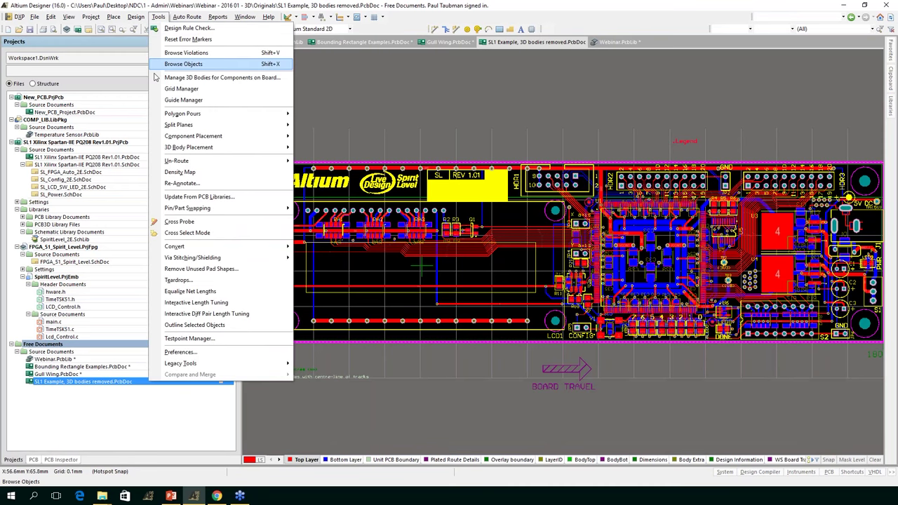
left_click(251, 83)
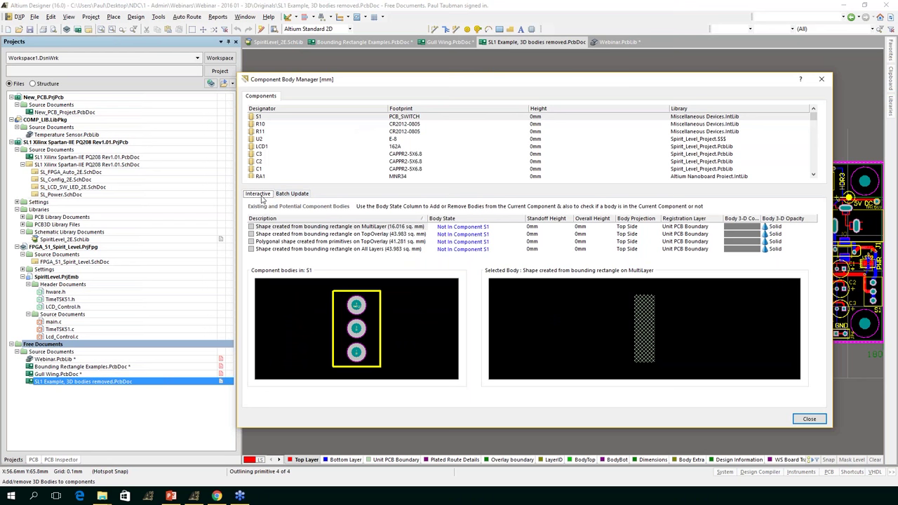
left_click(270, 125)
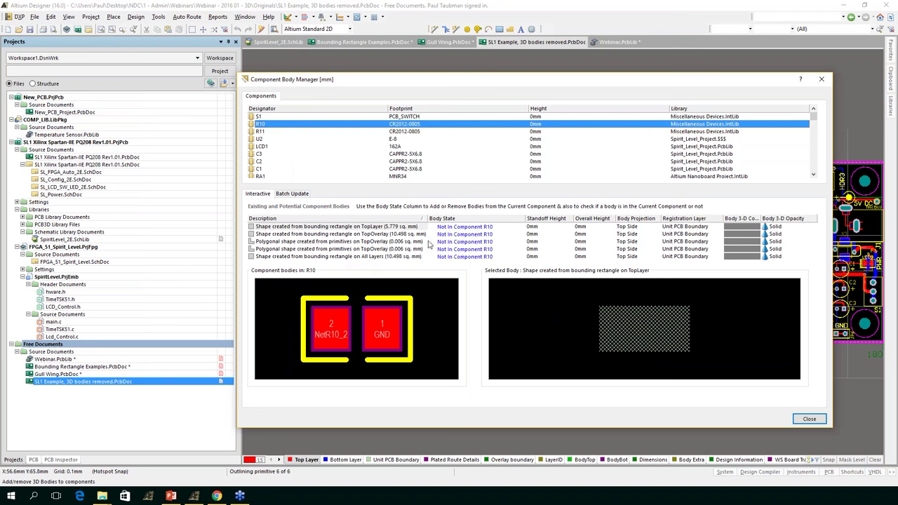
left_click(453, 228)
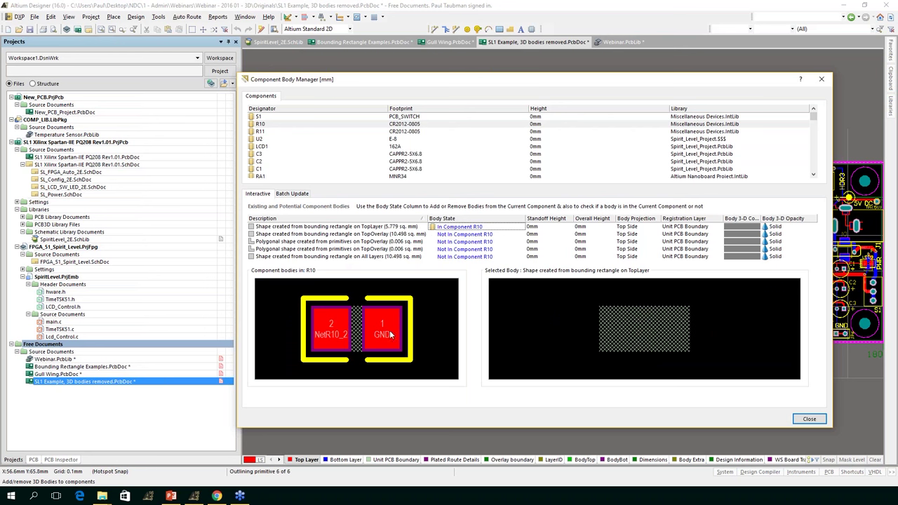
left_click(444, 228)
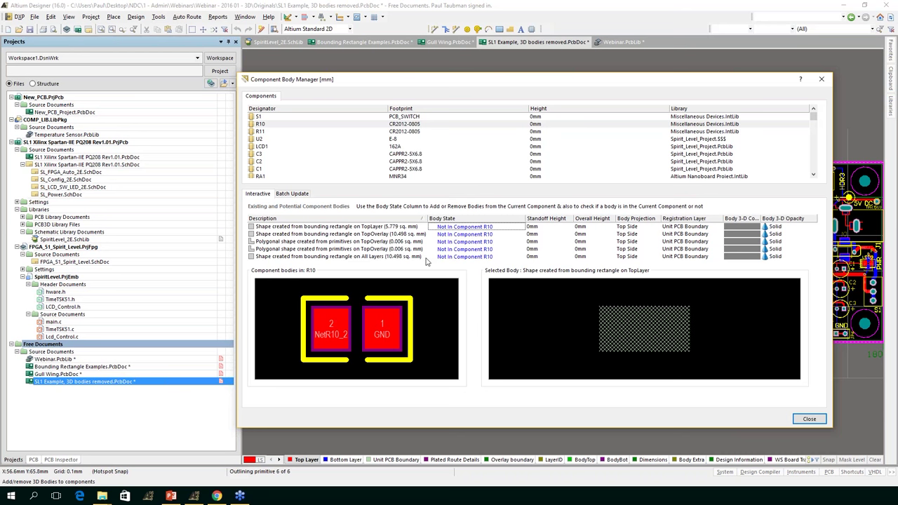
Add the TopOverlay bounding rectangle body to R10 and open its overall height for editing
left_click(453, 235)
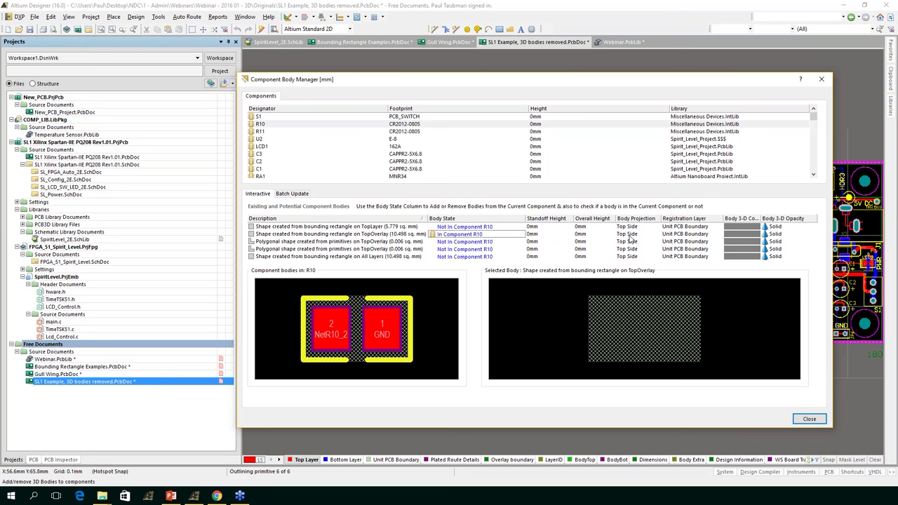
double_click(692, 241)
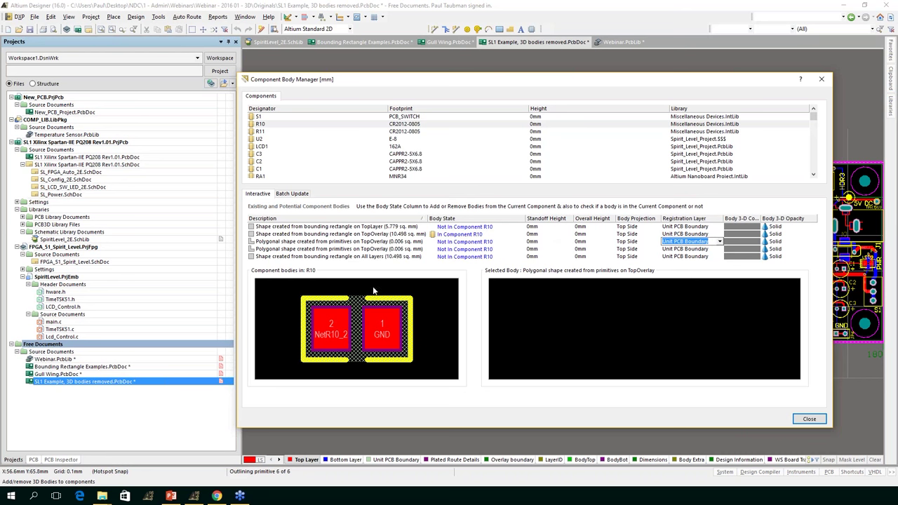
left_click(599, 234)
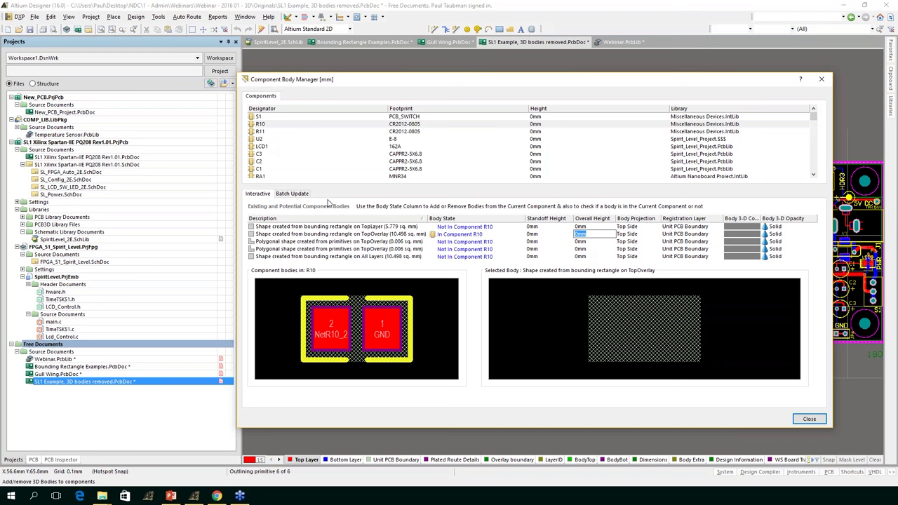
Run a batch update that generates All Layers bounding rectangle bodies for the board's components, deleting their existing bodies
left_click(292, 193)
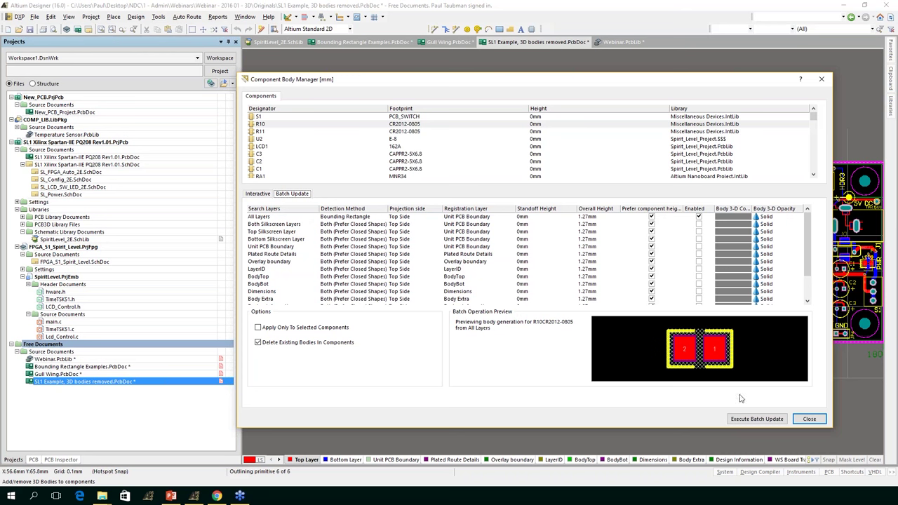
left_click(756, 419)
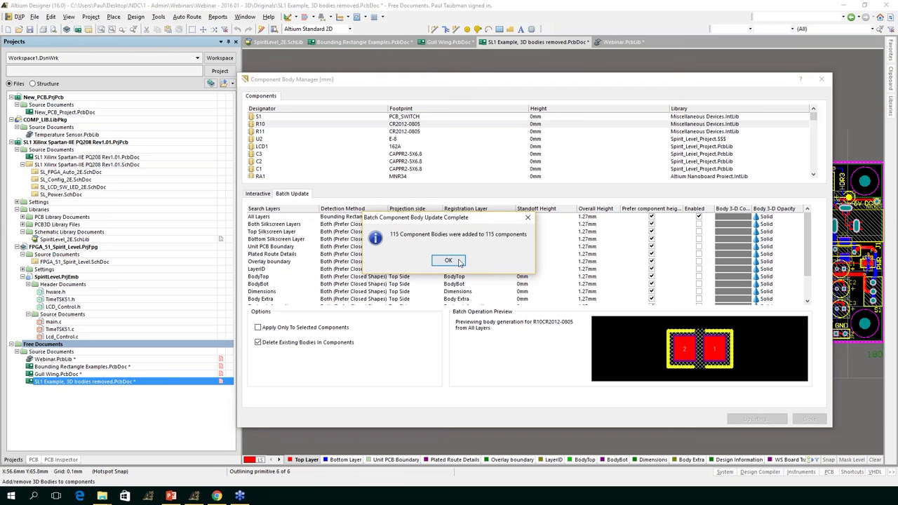
left_click(462, 263)
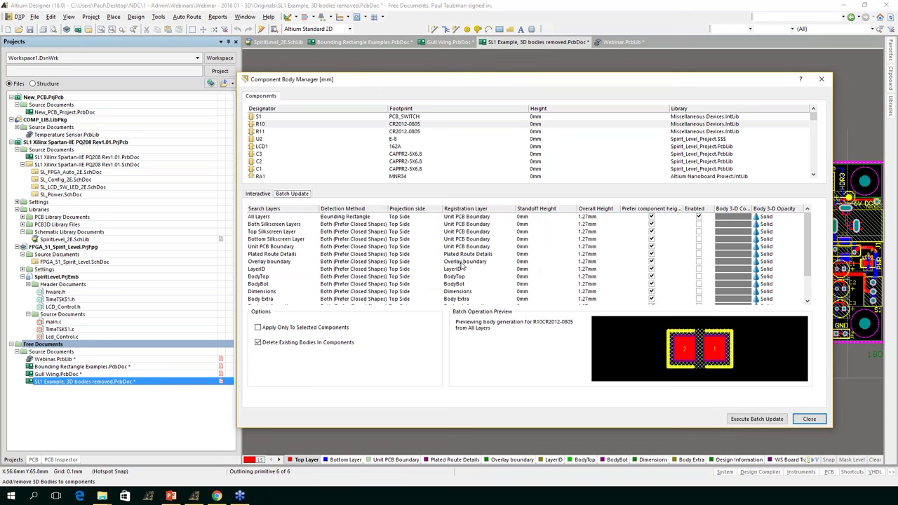
Close the component body manager and examine the board's generated bodies in 3D from a tilted angle before returning to 2D
left_click(810, 419)
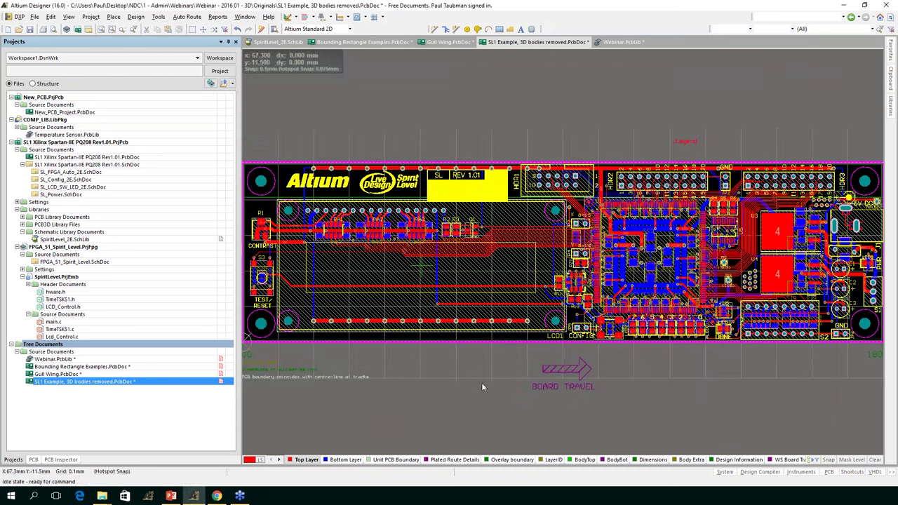
key("3")
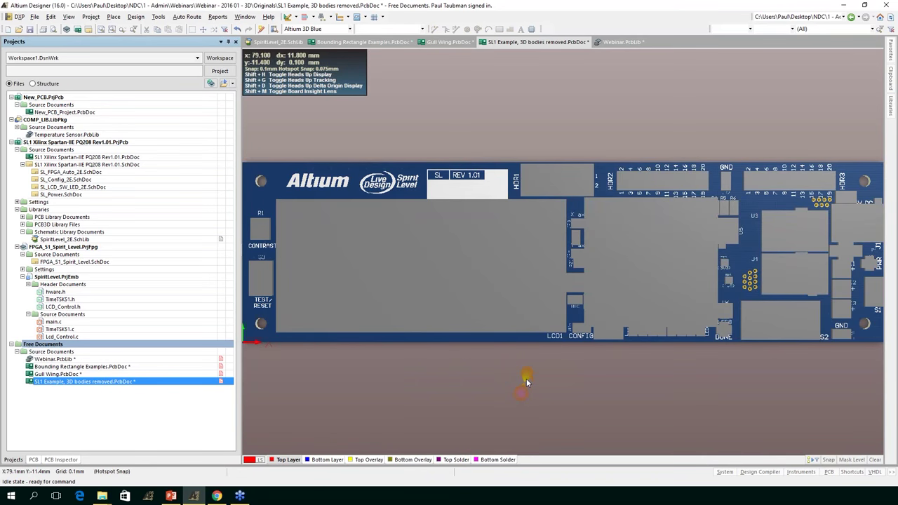
key("shift")
right_click_drag(542, 346, 652, 274, "shift")
key("2")
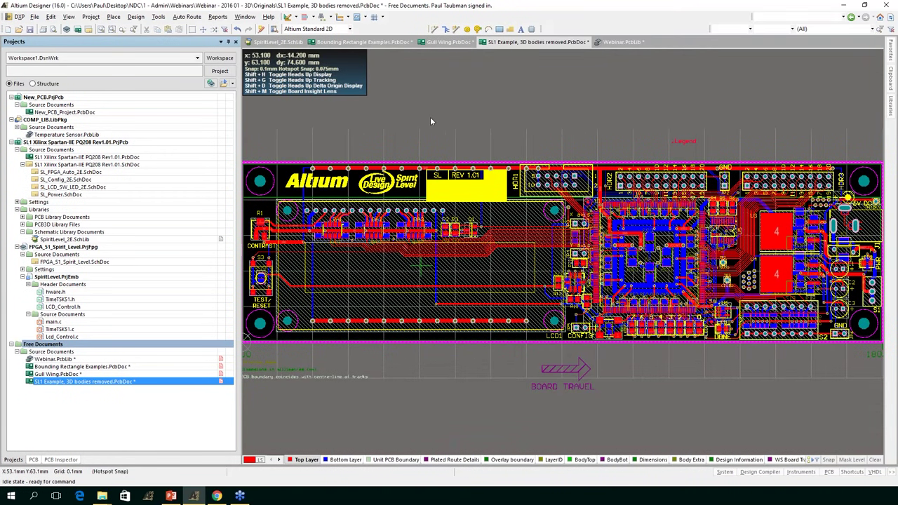
Switch to Chrome in a maximized window and look through the 3D ContentCentral page's suppliers and user-contributed parts
left_click(843, 5)
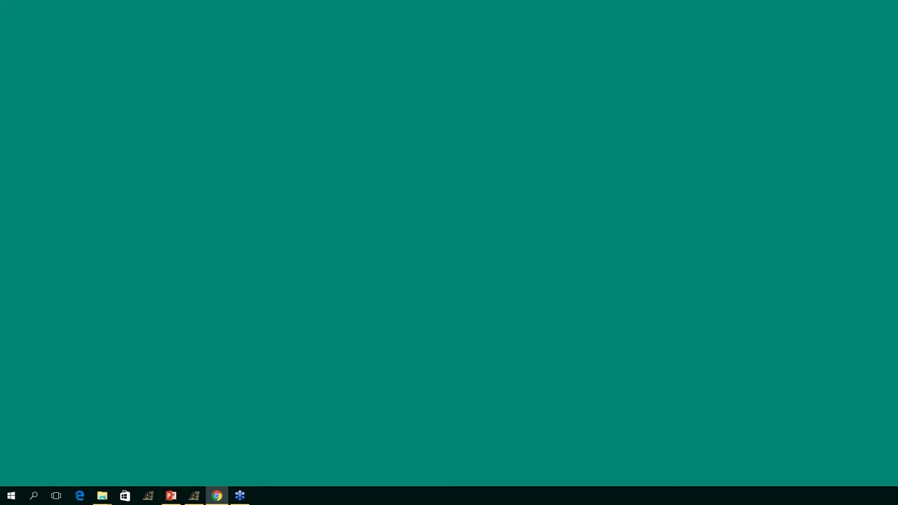
left_click_drag(380, 410, 433, 30)
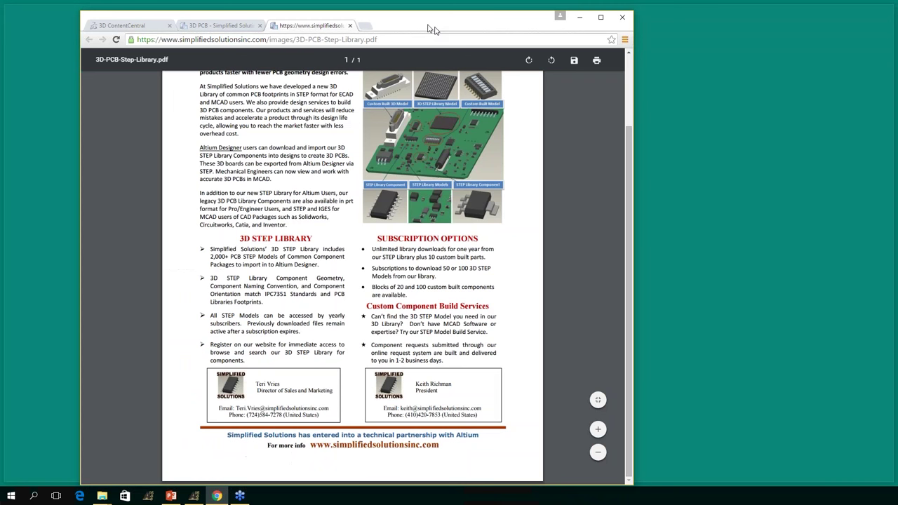
double_click(433, 29)
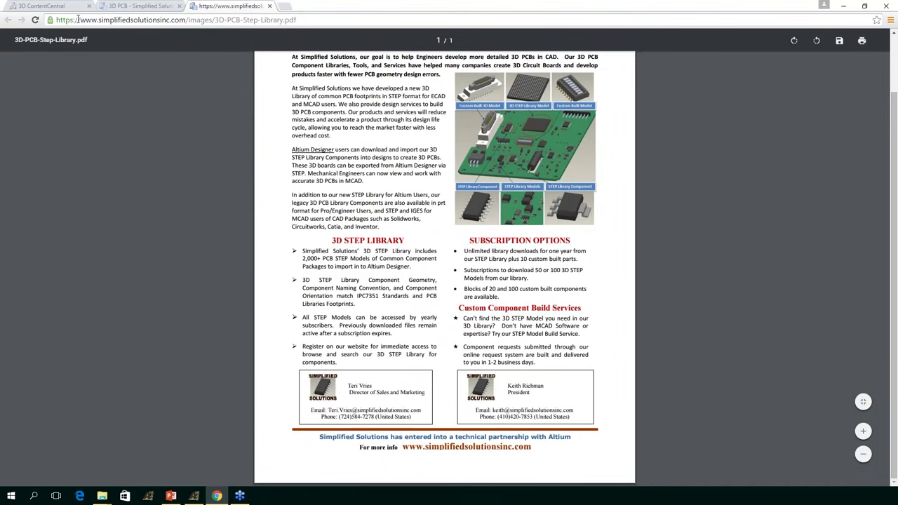
left_click(66, 6)
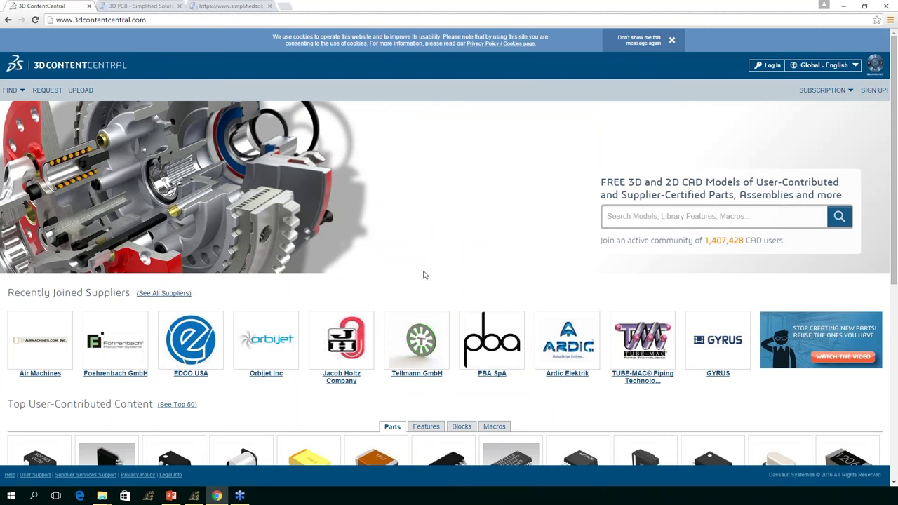
scroll(409, 311, "down", 1)
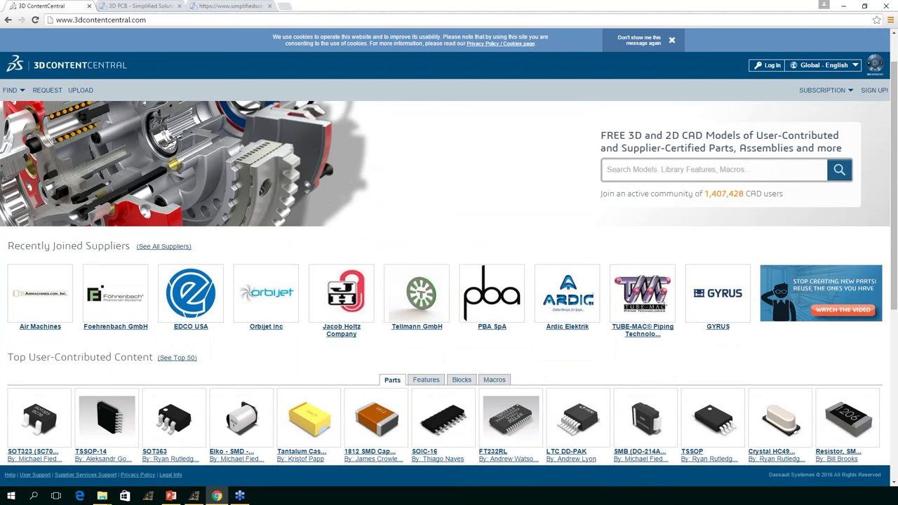
scroll(409, 311, "down", 1)
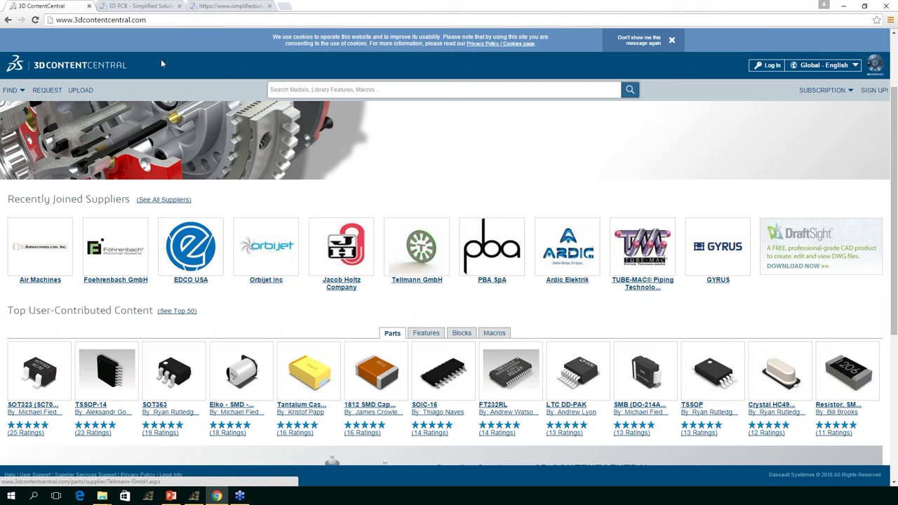
Look through the Simplified Solutions home page for its 3D PCB products and services, and return to the 3D ContentCentral page
left_click(142, 7)
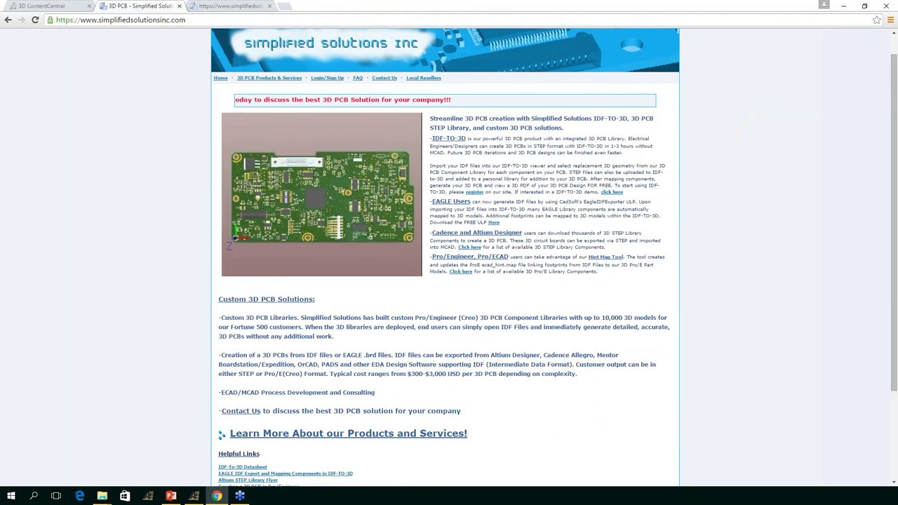
scroll(254, 374, "down", 1)
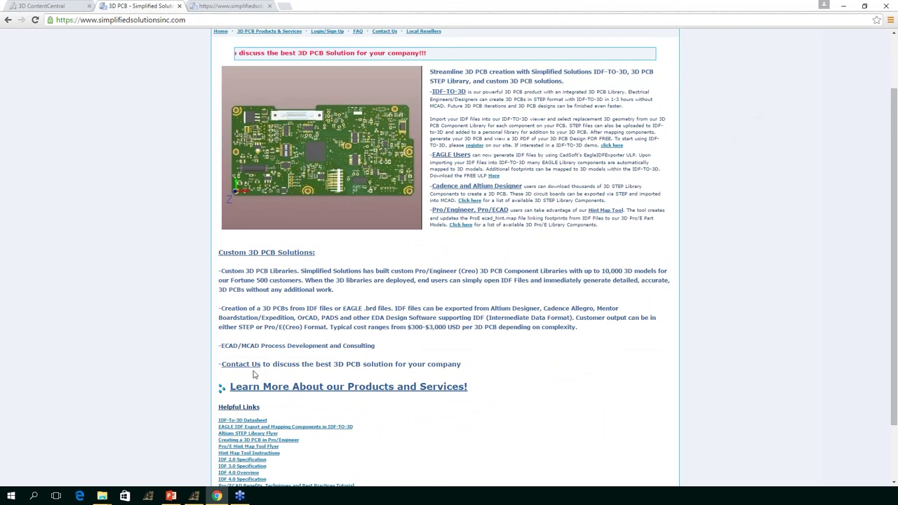
scroll(254, 374, "down", 2)
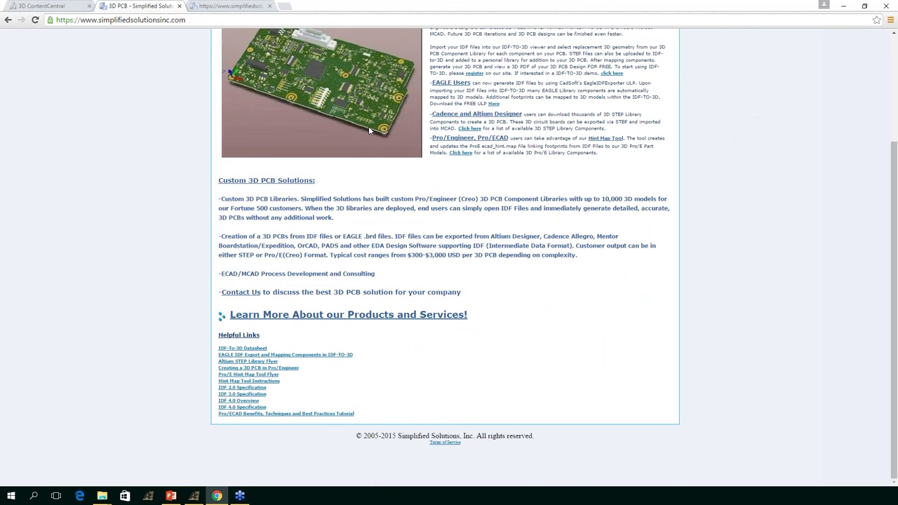
scroll(390, 191, "up", 1)
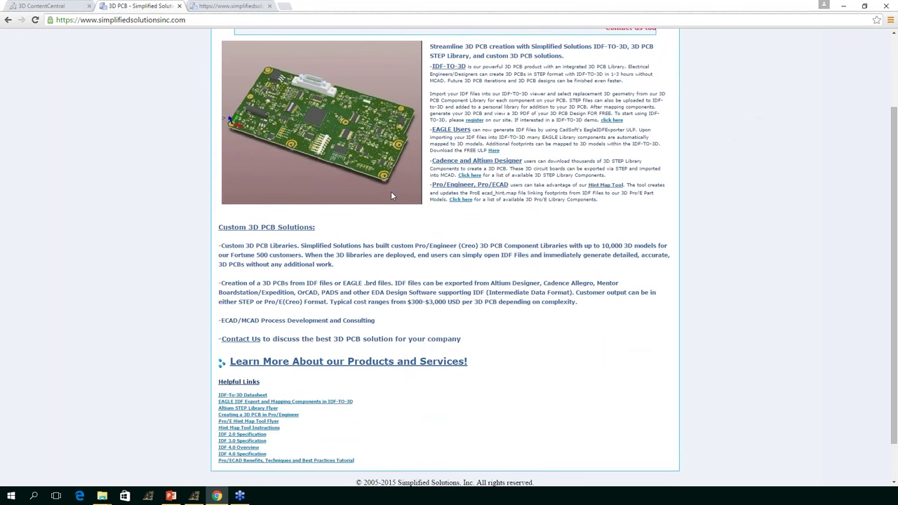
scroll(392, 196, "up", 2)
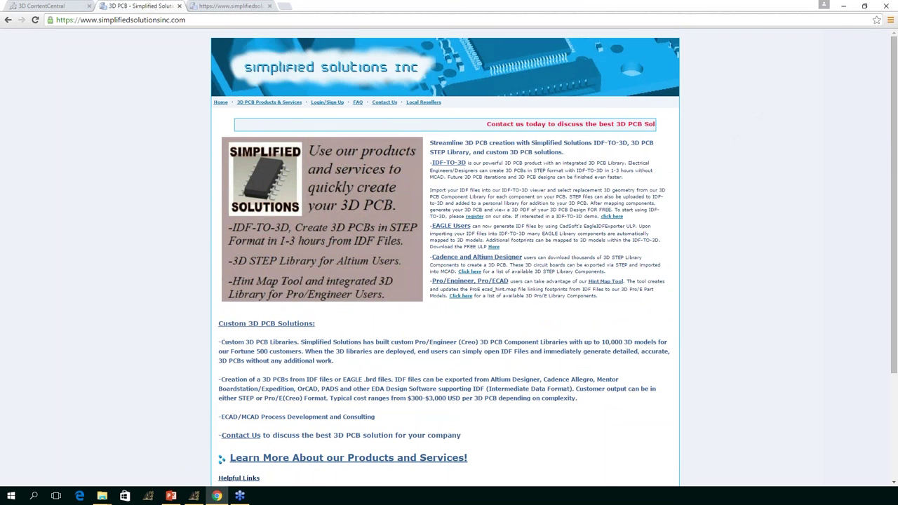
left_click(41, 7)
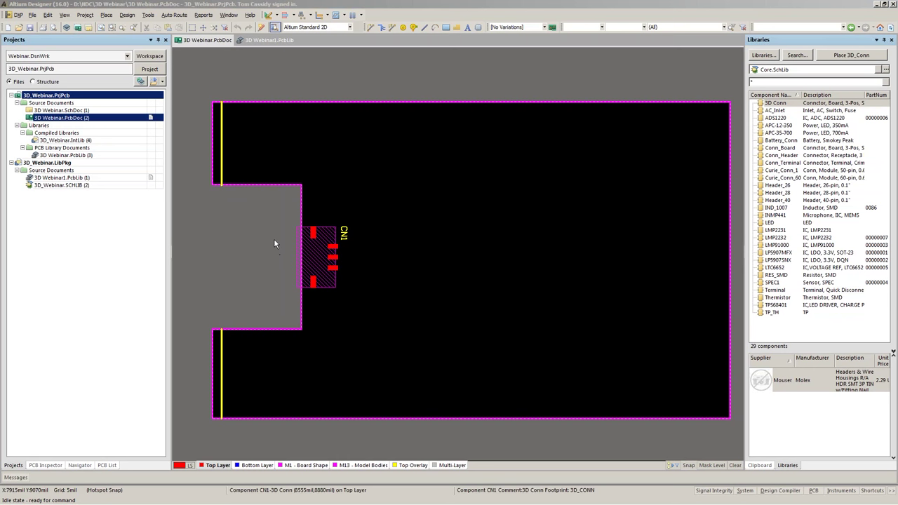
View the 3D Webinar.PcbDoc board in 3D, inspect connector CN1 at the cutout from an angle, and restore the flat orientation
key("3")
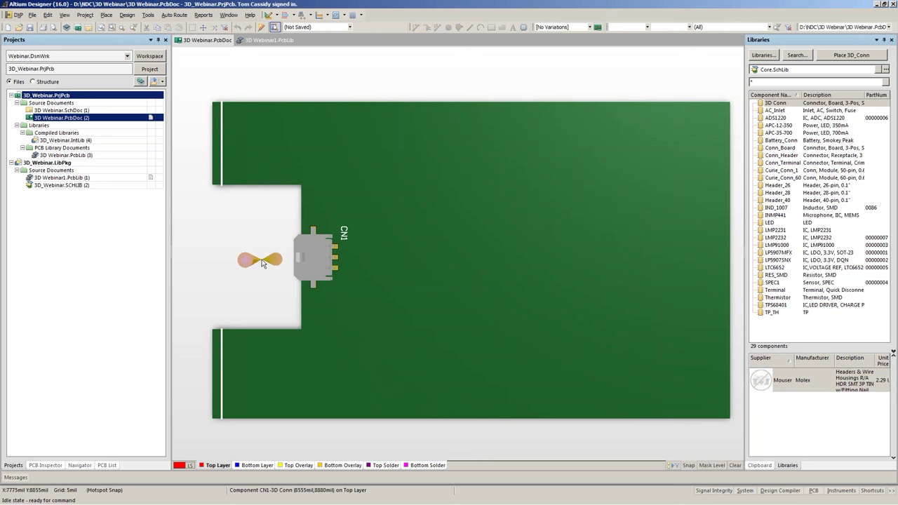
scroll(262, 263, "up", 3, "ctrl")
right_click_drag(354, 270, 361, 253, "shift")
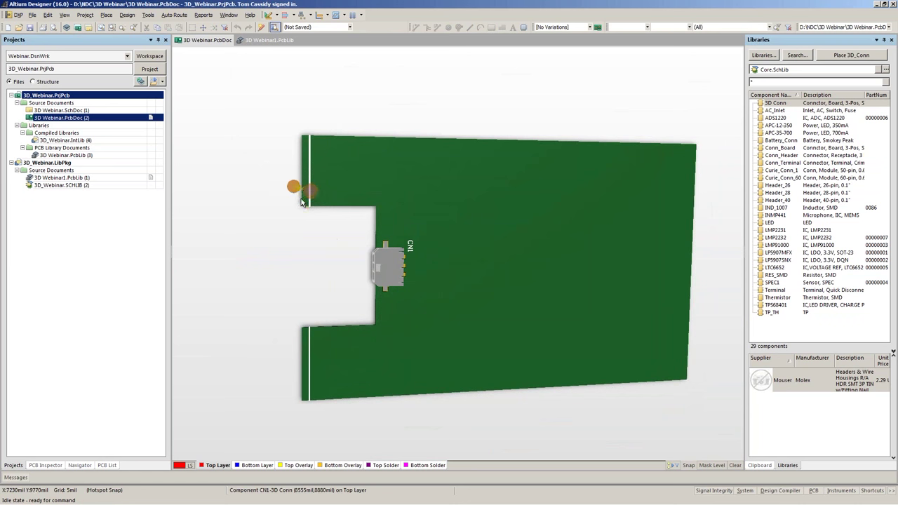
key("0")
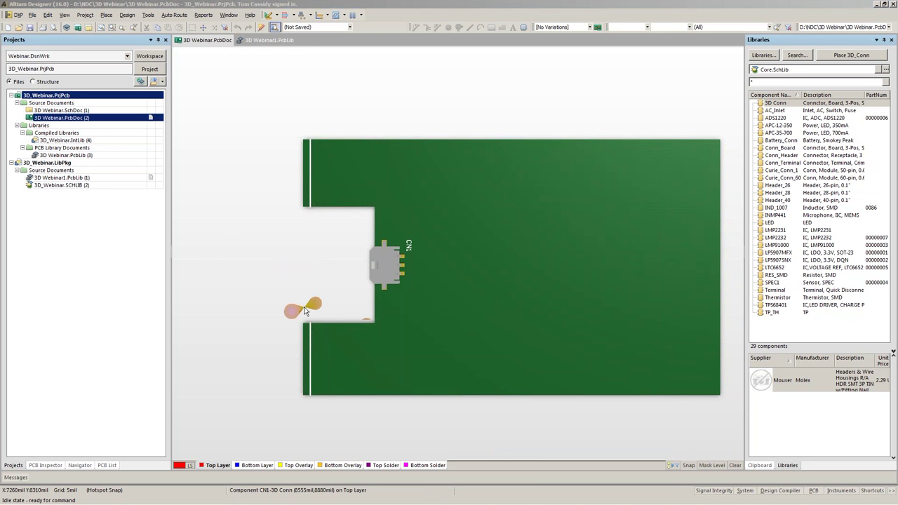
Switch to the Nine Dot Connects Demo document in Onshape and inspect the Molex 436500312 header from several angles
key("alt+Tab")
key("Tab")
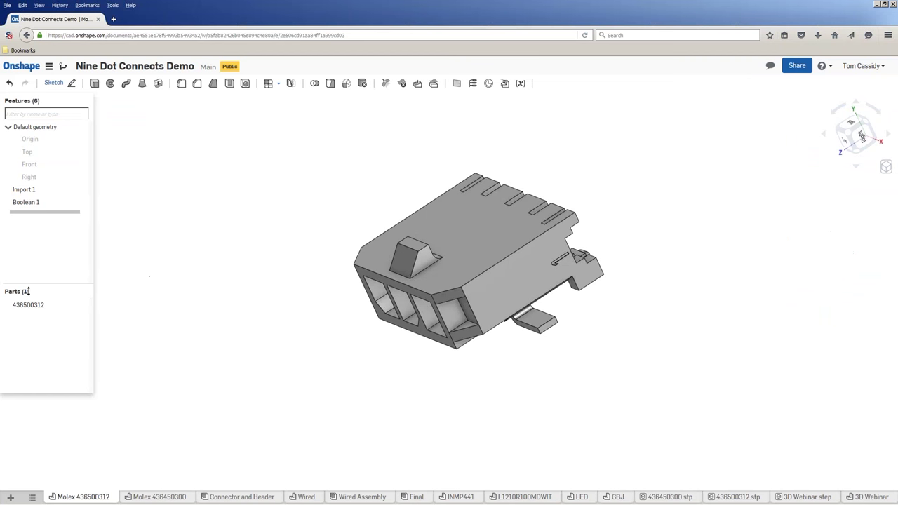
left_click_drag(27, 292, 10, 289)
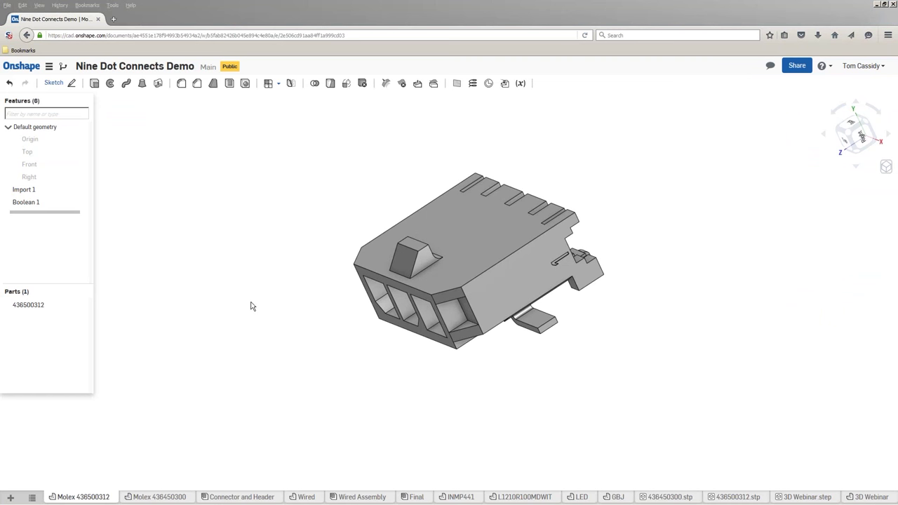
mouse_move(252, 305)
right_mouse_down()
mouse_move(286, 298)
mouse_move(271, 305)
mouse_move(297, 311)
mouse_move(266, 311)
mouse_move(277, 331)
mouse_move(297, 287)
mouse_move(278, 311)
mouse_move(292, 301)
mouse_move(287, 306)
right_mouse_up()
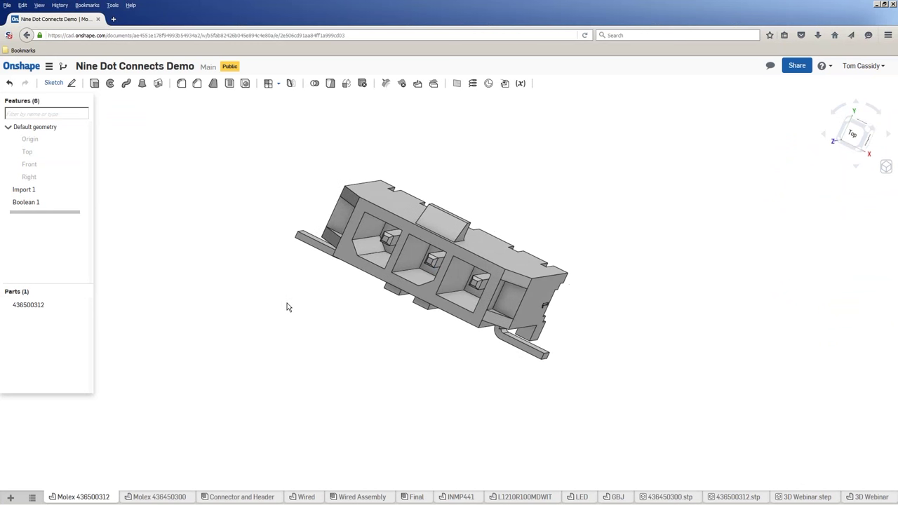
right_click_drag(287, 307, 295, 310)
left_click(242, 282)
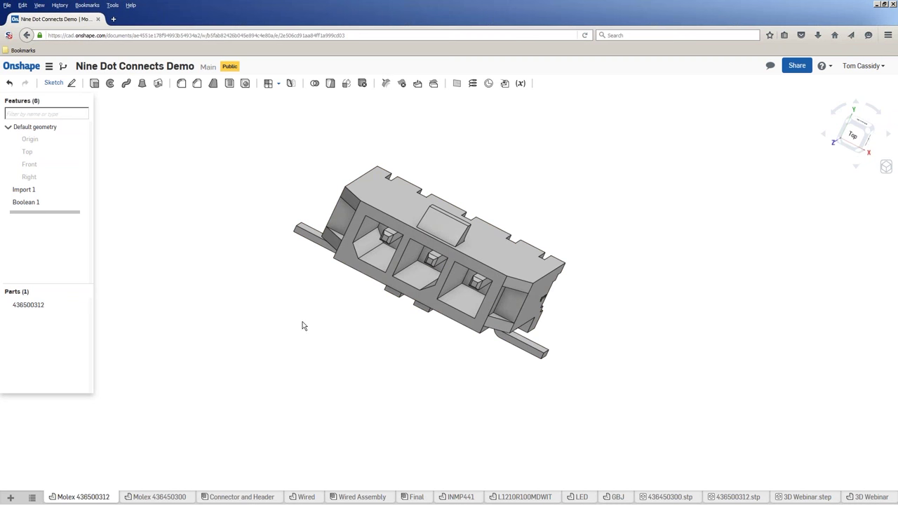
right_click_drag(302, 327, 260, 357)
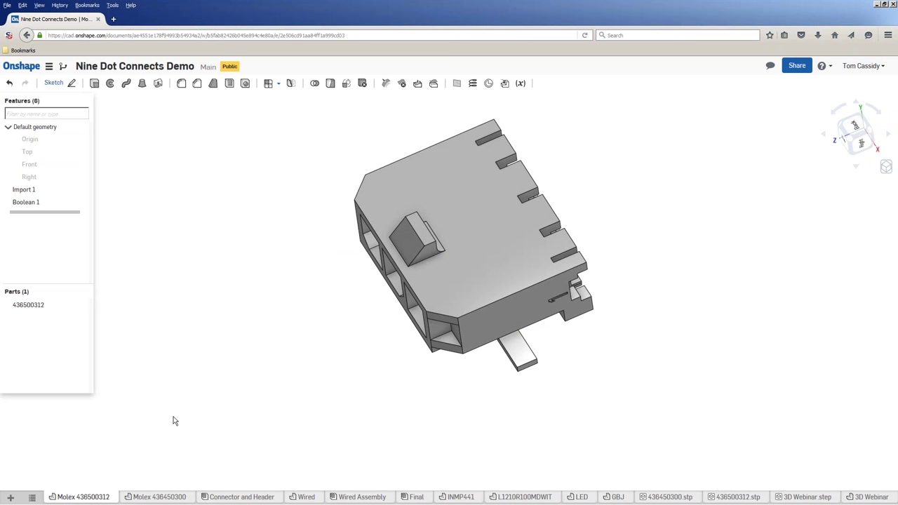
Open the Molex 436450300 part, inspect it from another angle, and return to the Molex 436500312 part
left_click(169, 498)
mouse_move(219, 411)
right_mouse_down()
mouse_move(353, 382)
mouse_move(393, 407)
mouse_move(266, 398)
mouse_move(235, 418)
mouse_move(223, 398)
right_mouse_up()
middle_click_drag(238, 399, 272, 388)
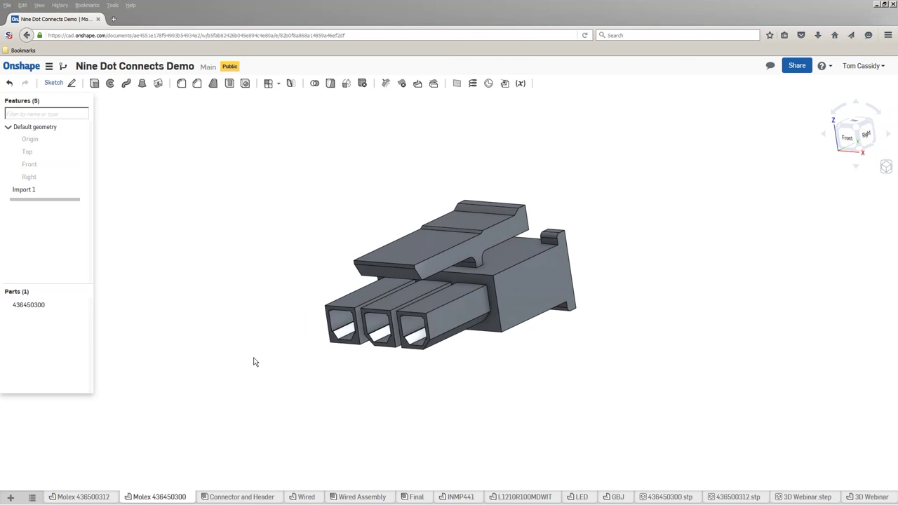
left_click(294, 356)
key("1")
key("shift+3")
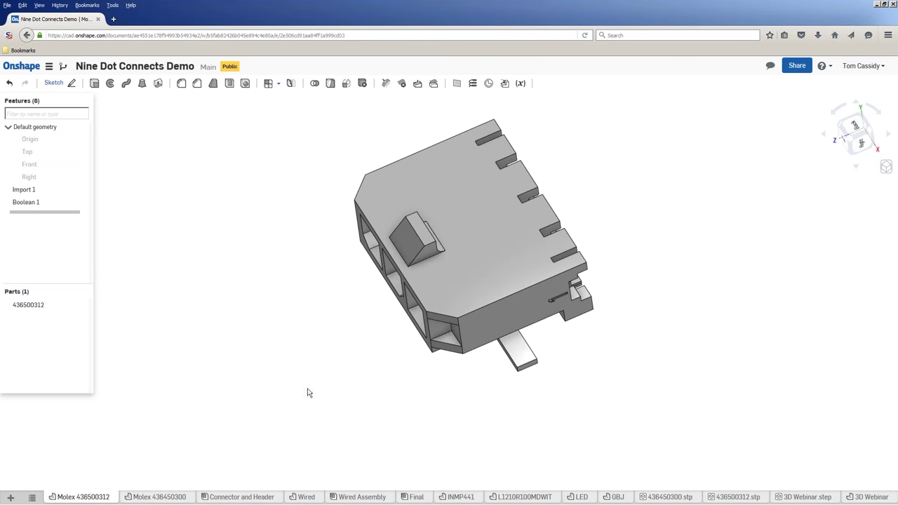
Open the Connector and Header assembly and slide the 436450300 connector into the header and back out
left_click(259, 497)
right_click_drag(358, 409, 402, 404)
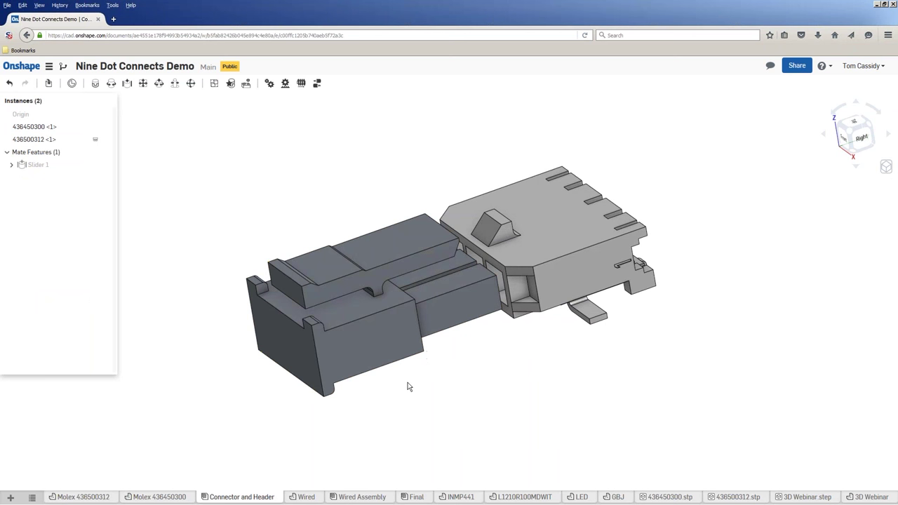
left_click_drag(379, 342, 597, 260)
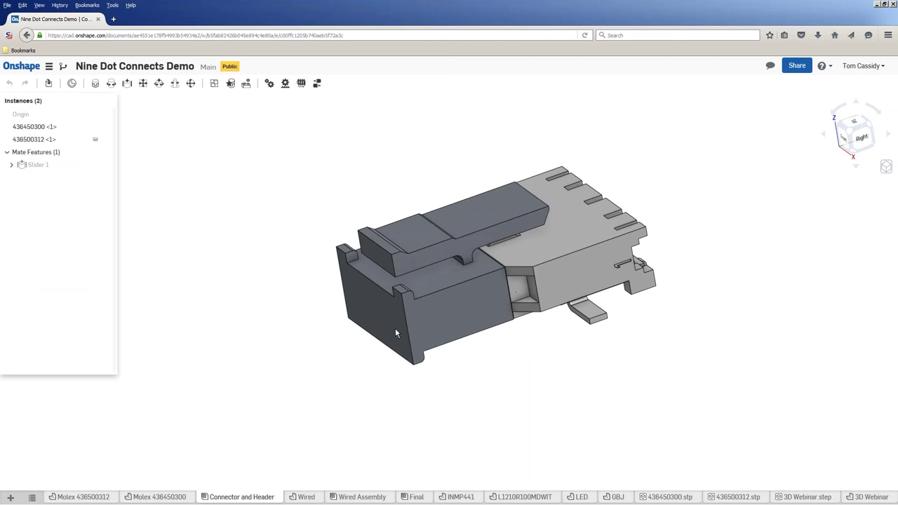
left_click_drag(395, 333, 341, 355)
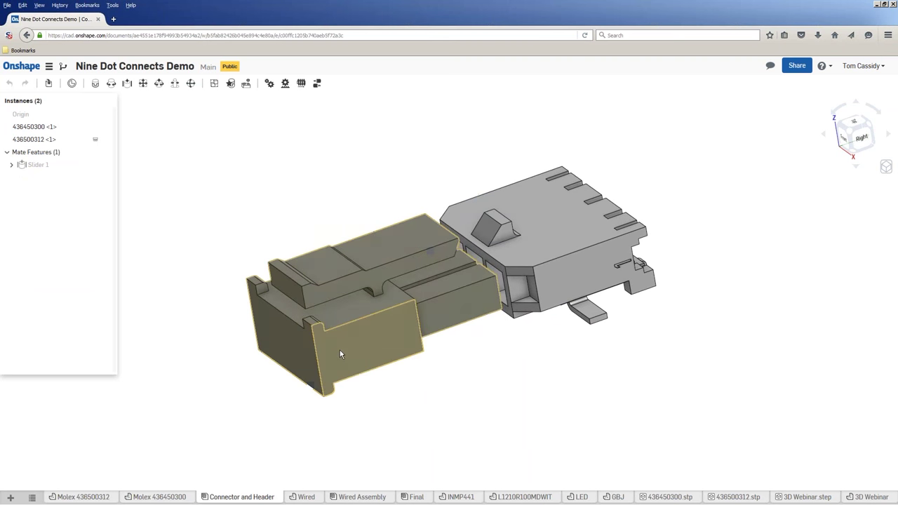
Slide the 436450300 connector into the 436500312 header so the two parts are mated
right_click_drag(448, 392, 443, 397)
right_click(445, 383)
key("Escape")
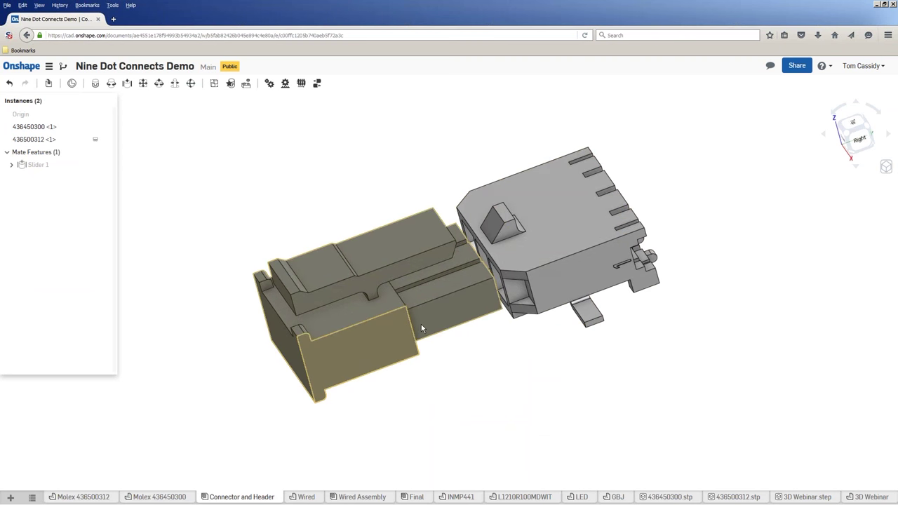
right_click_drag(365, 350, 451, 361)
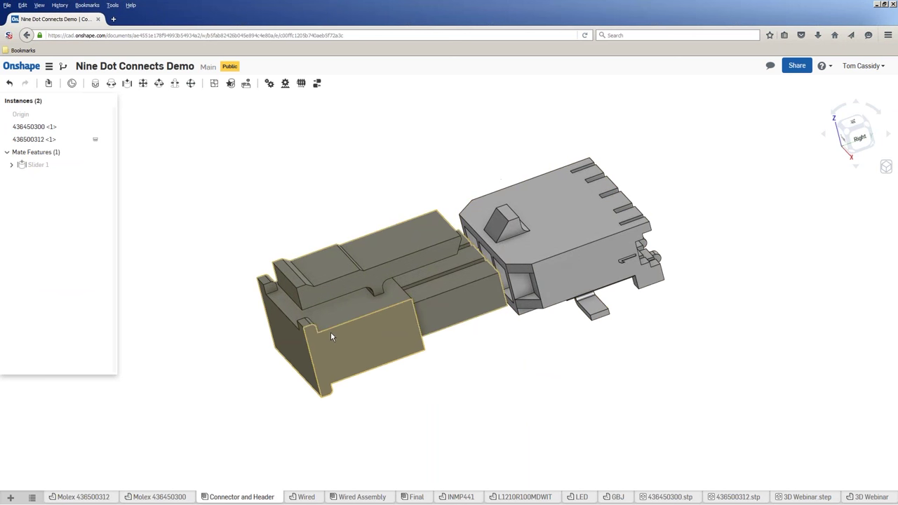
left_click_drag(370, 345, 522, 295)
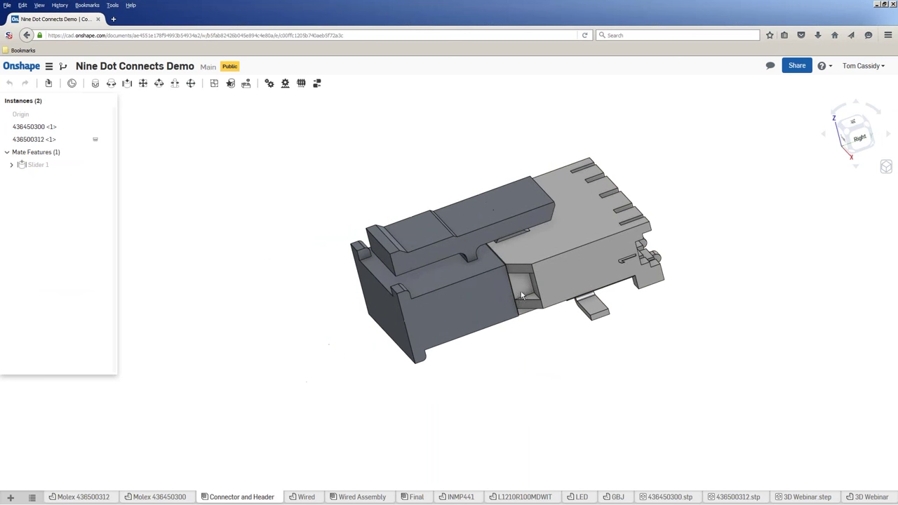
Set up a STEP export of the Connector and Header assembly and dismiss it without exporting
right_click(231, 497)
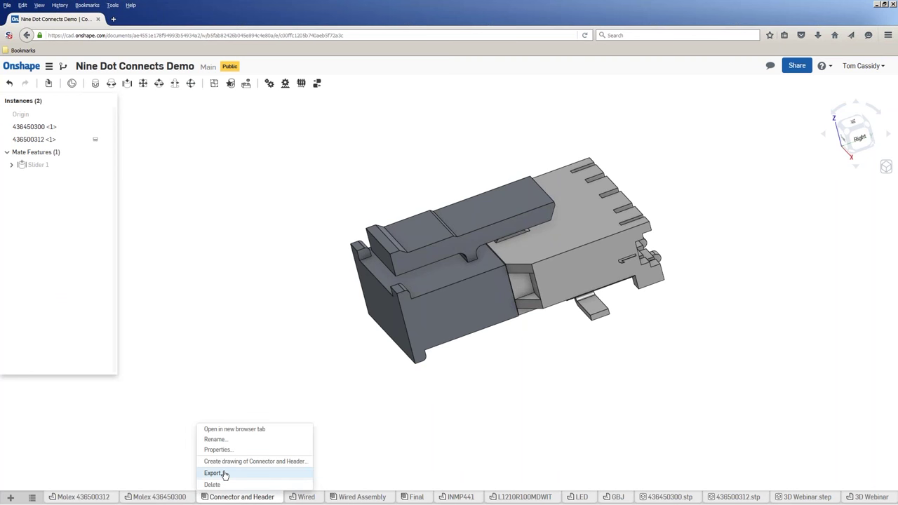
left_click(230, 474)
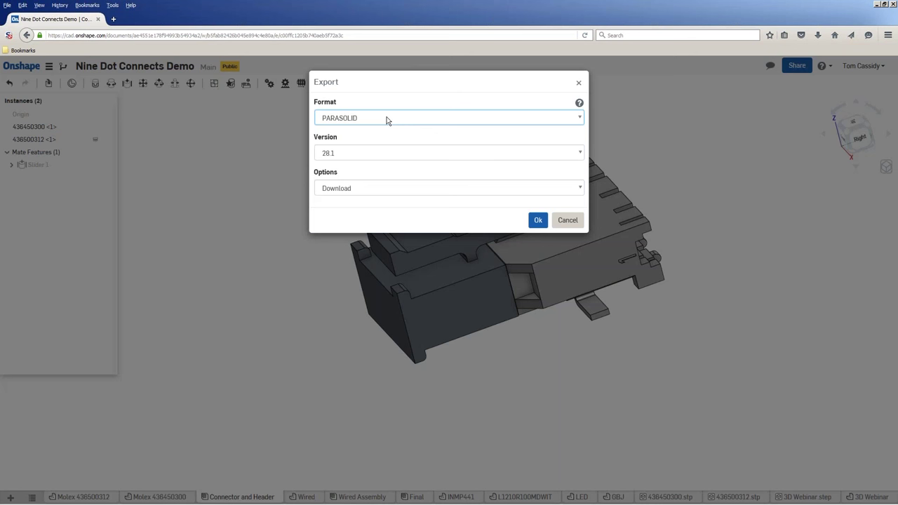
left_click(386, 118)
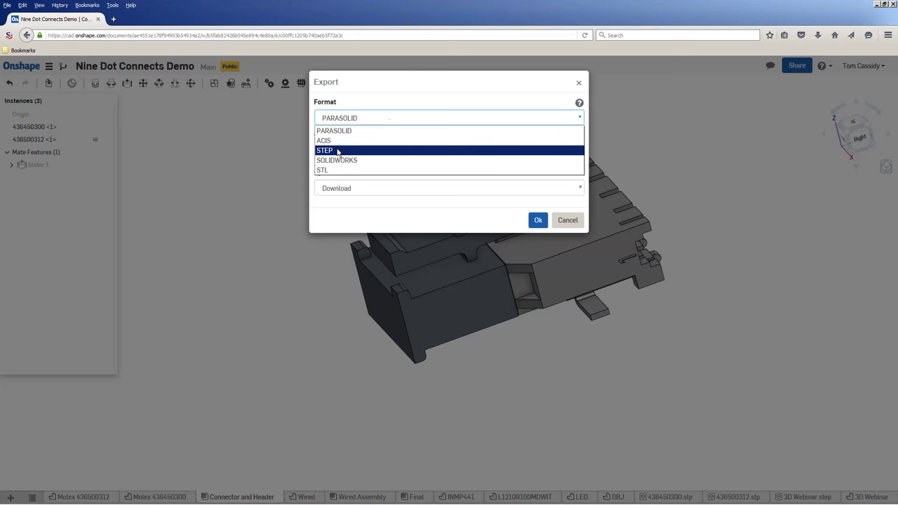
left_click(338, 146)
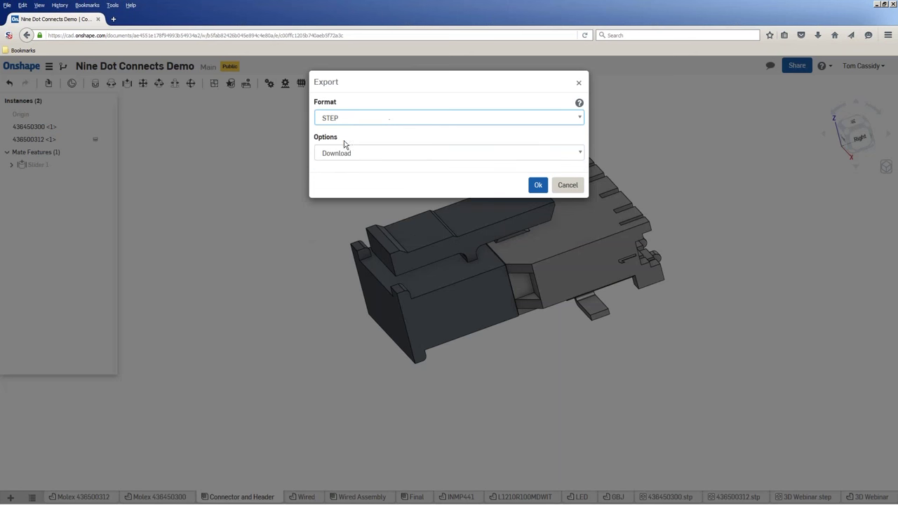
left_click(568, 186)
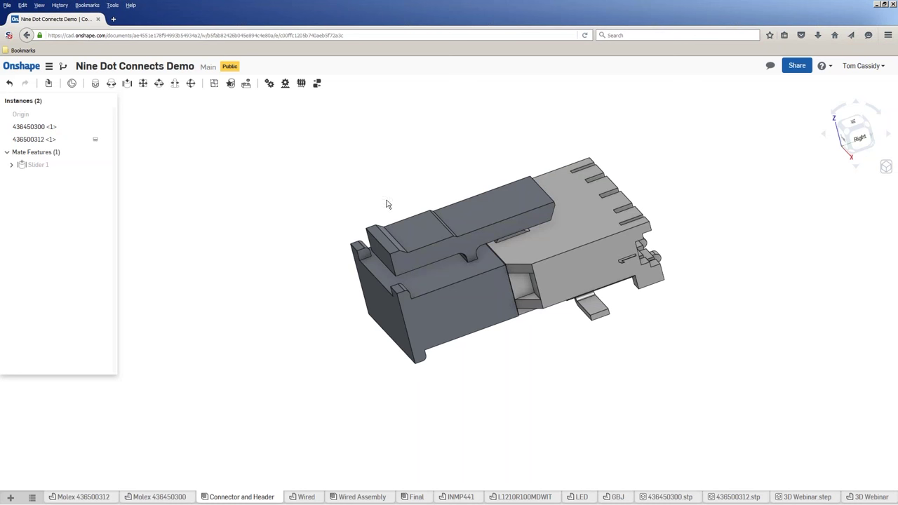
right_click_drag(383, 199, 387, 192)
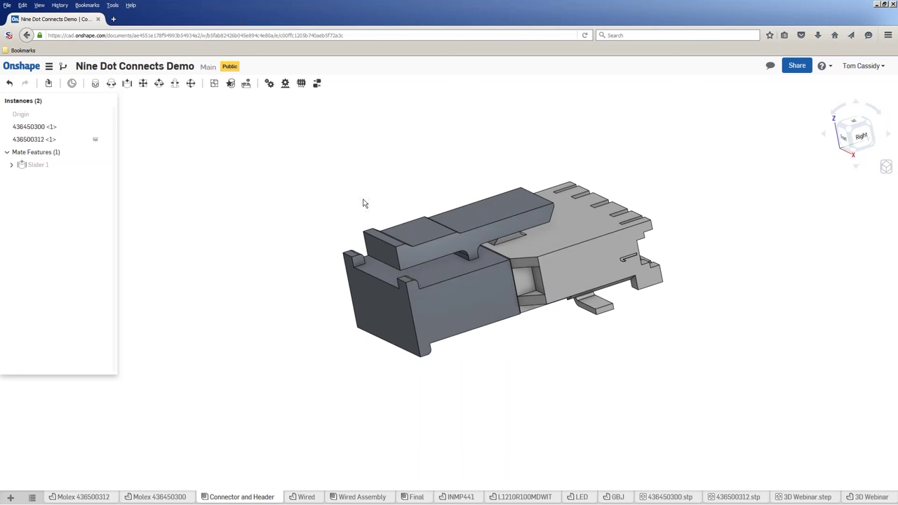
Switch to Altium Designer, open the 3D Webinar1.PcbLib library and inspect the 3D_CONN footprint's header model from an angle
key("alt+Tab")
key("alt+Tab")
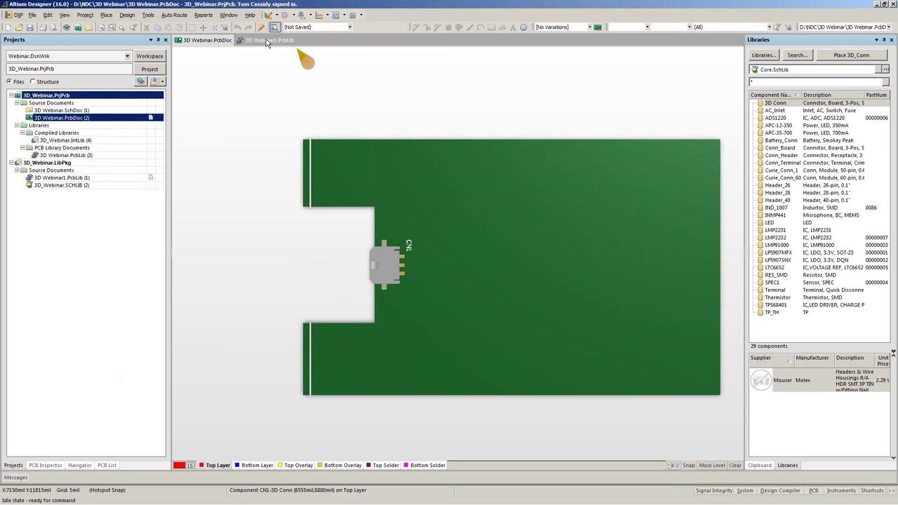
left_click(265, 39)
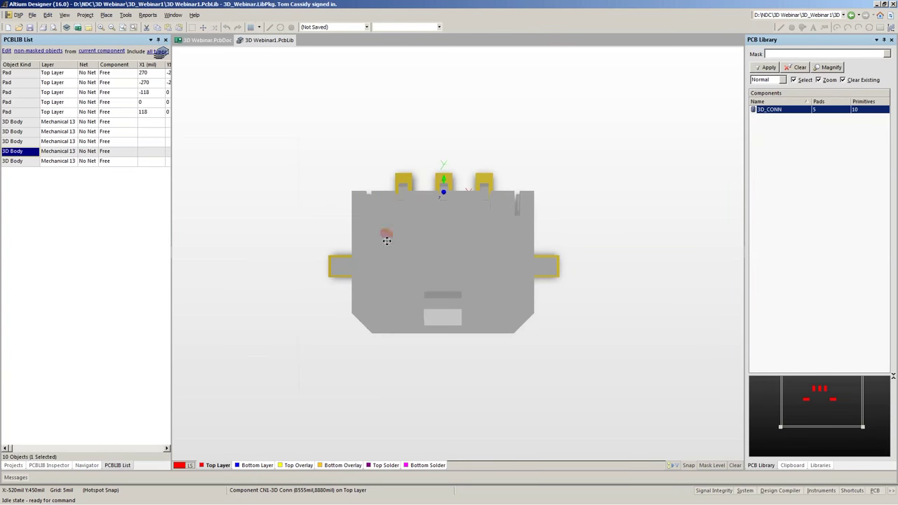
scroll(319, 230, "up", 1, "ctrl")
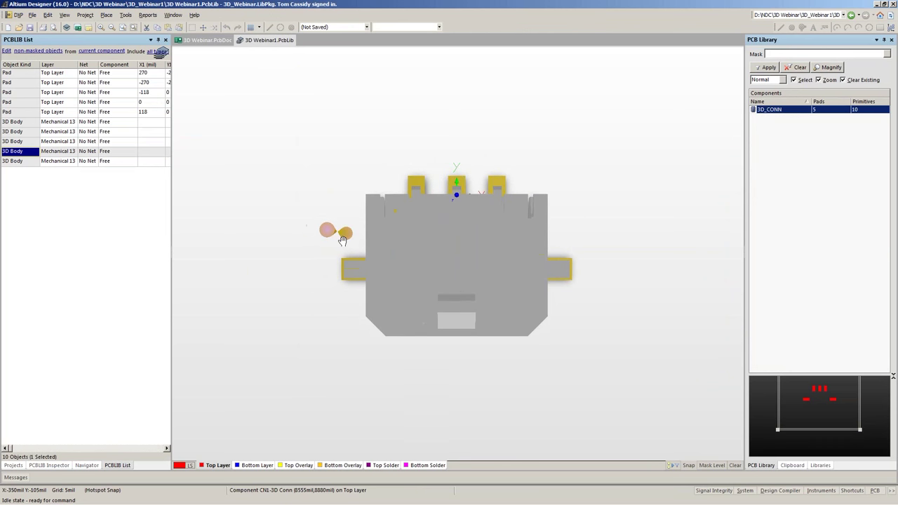
mouse_move(307, 256)
right_mouse_down("shift")
mouse_move(336, 249)
mouse_move(363, 225)
mouse_move(411, 149)
right_mouse_up("shift")
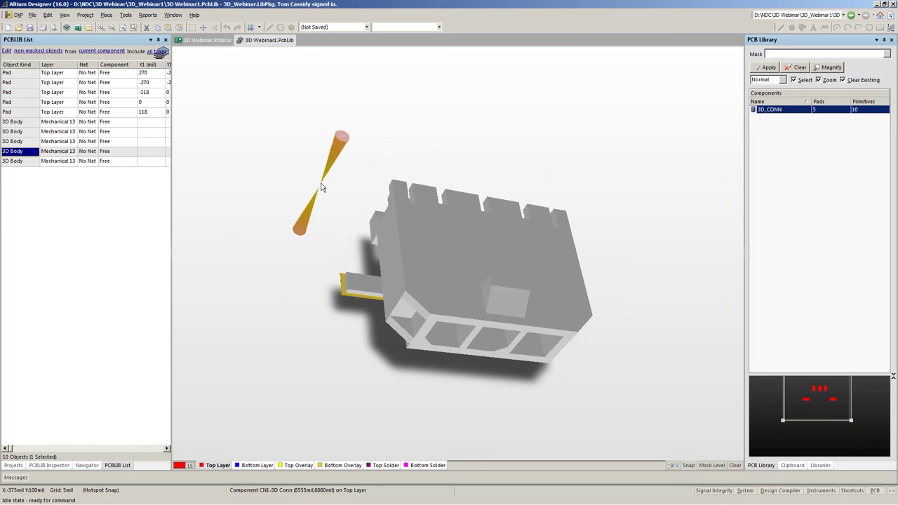
right_click_drag(315, 173, 315, 193, "shift")
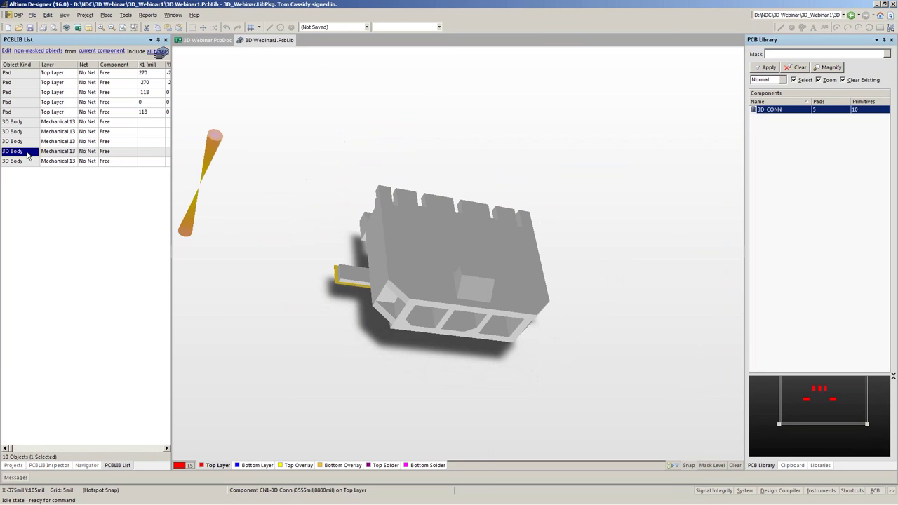
Hide the 3 Header 3D body in the 3D_CONN footprint by setting its color opacity to the minimum
double_click(49, 152)
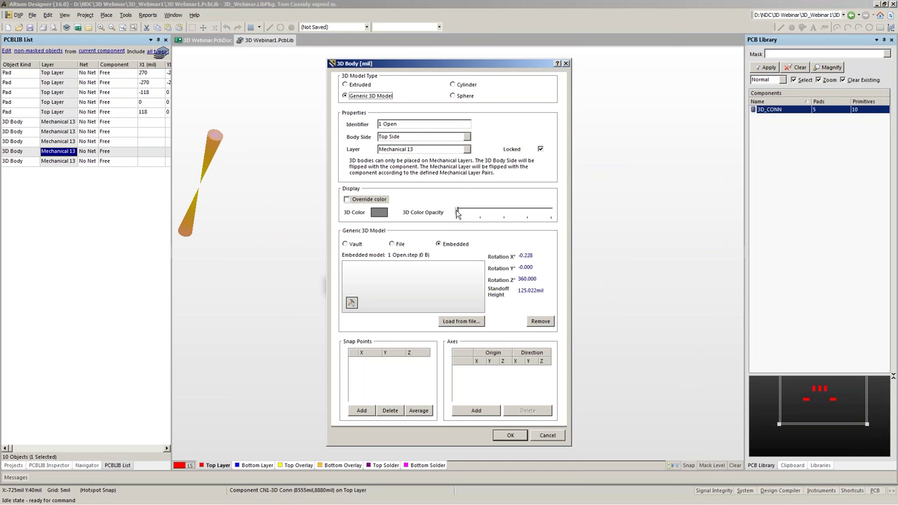
left_click(559, 434)
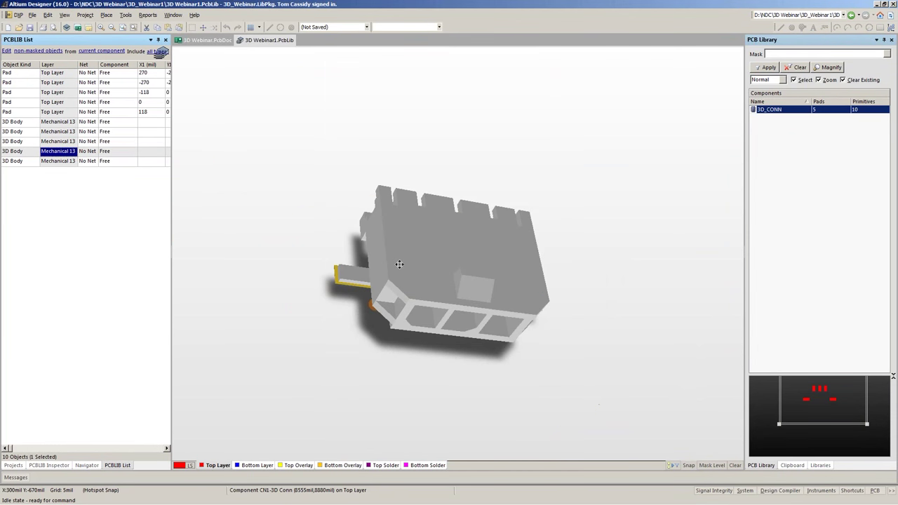
double_click(24, 132)
left_click_drag(553, 214, 410, 205)
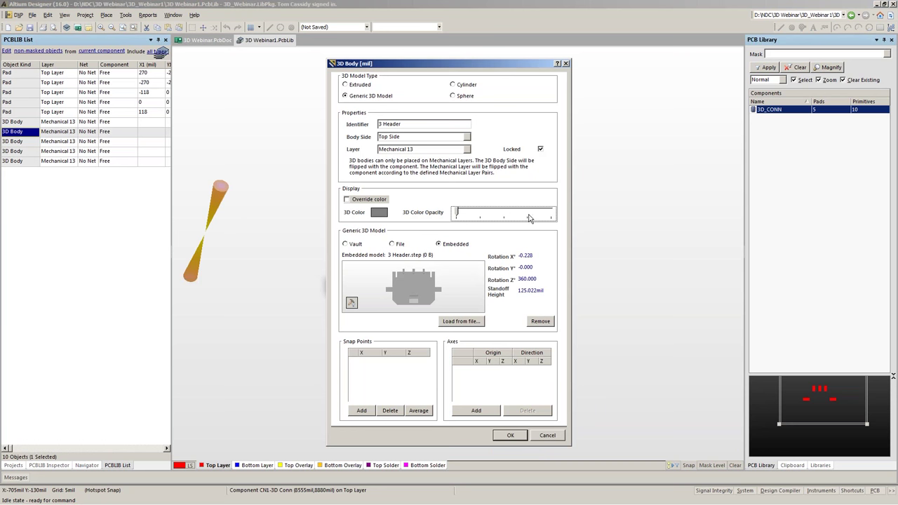
left_click(524, 436)
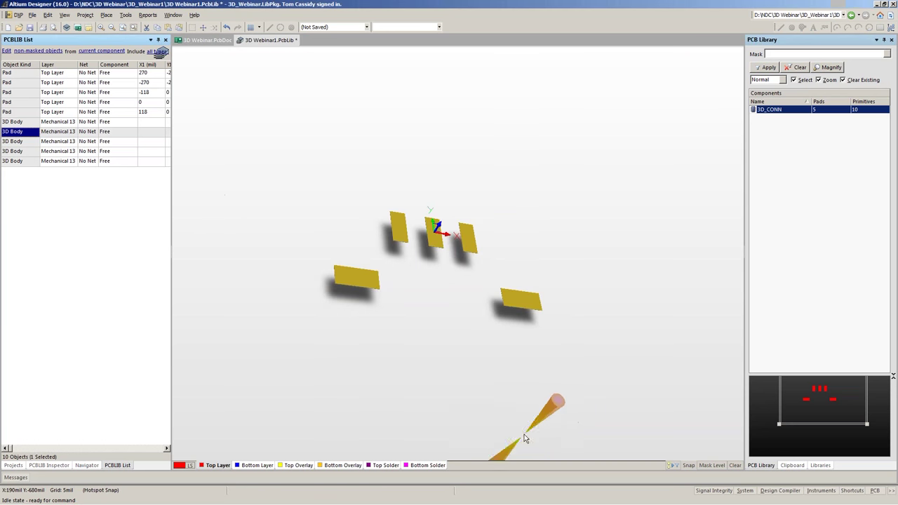
left_click_drag(449, 363, 52, 209)
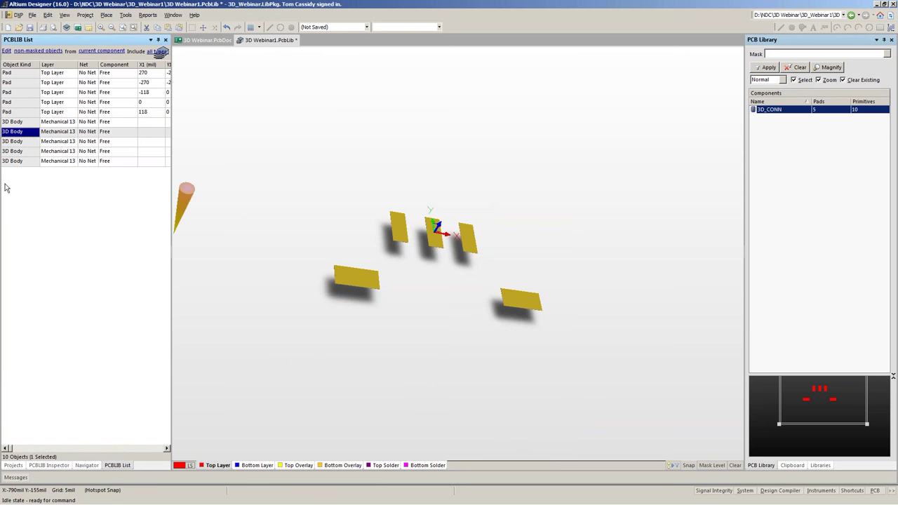
Show the 1 Open 3D body by setting its color opacity to the maximum, and inspect the connector and header model
double_click(34, 151)
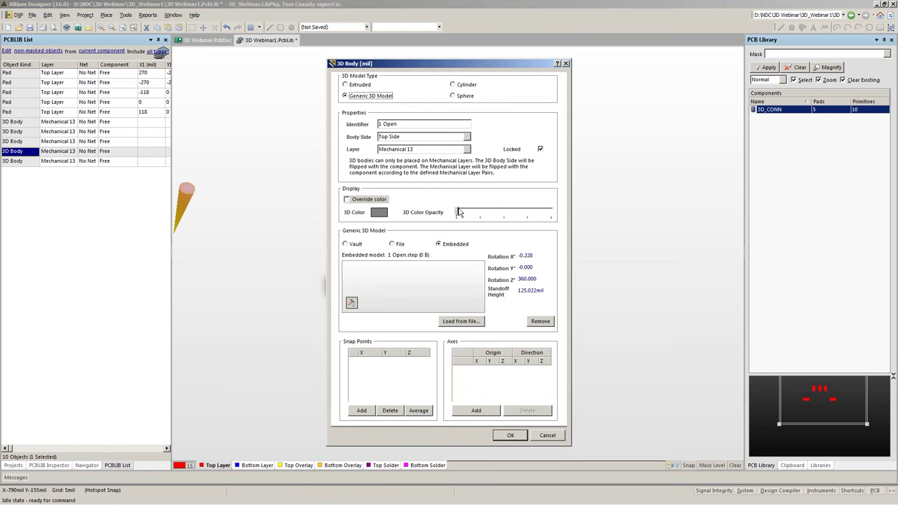
left_click_drag(541, 214, 554, 214)
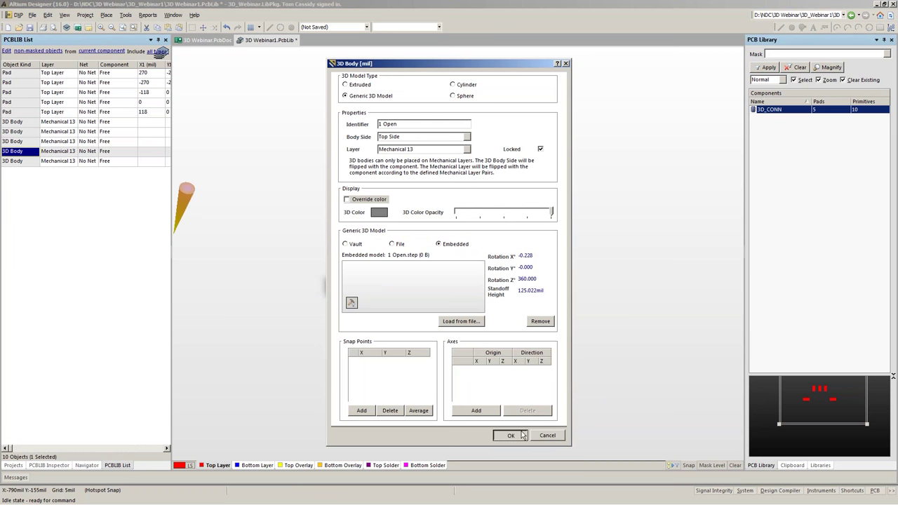
left_click(511, 436)
left_click(623, 281)
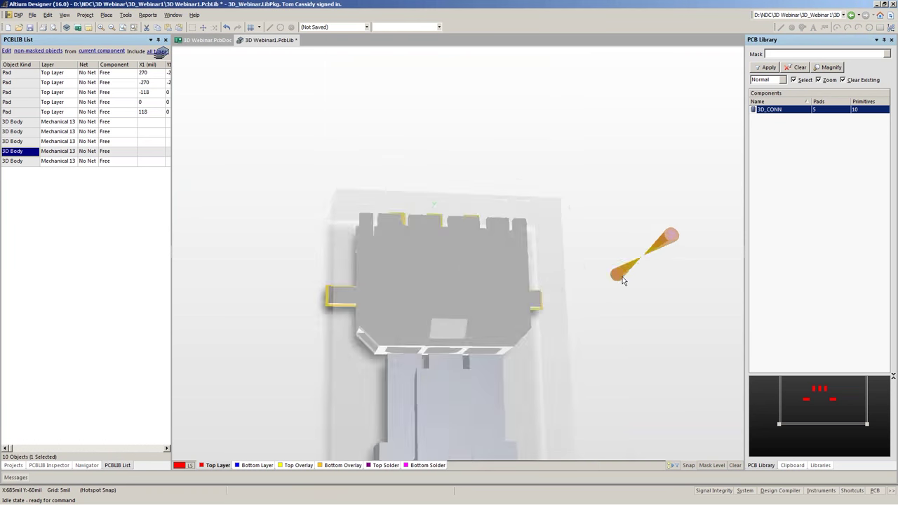
key("0")
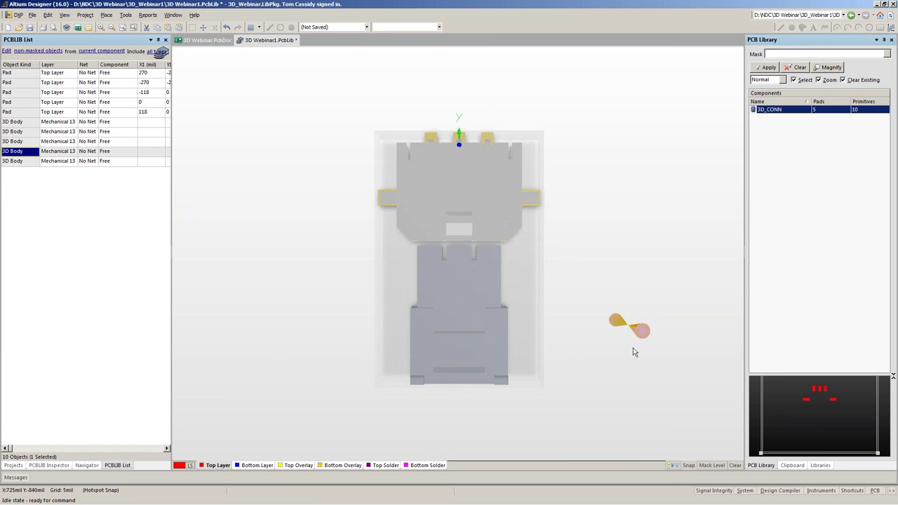
right_click_drag(637, 372, 458, 294, "shift")
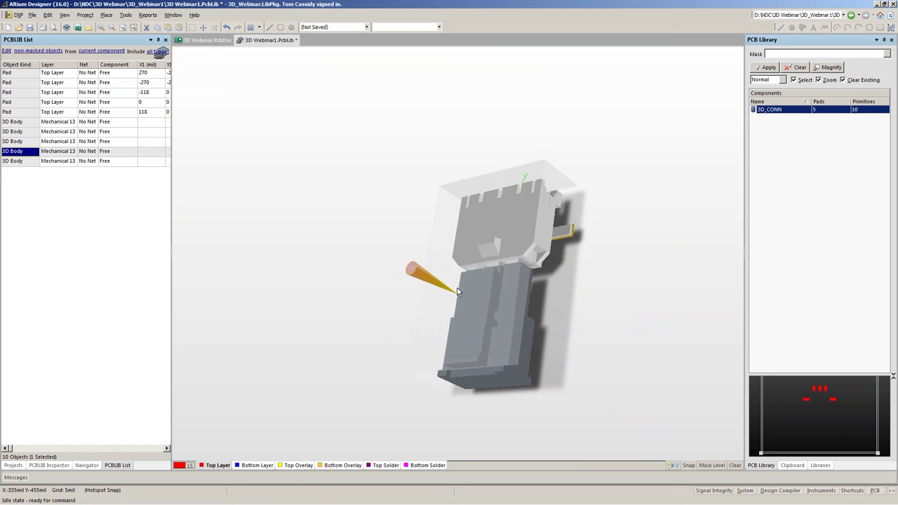
Save the PCB library and update the PCB with the 3D_CONN footprint
key("ctrl+s")
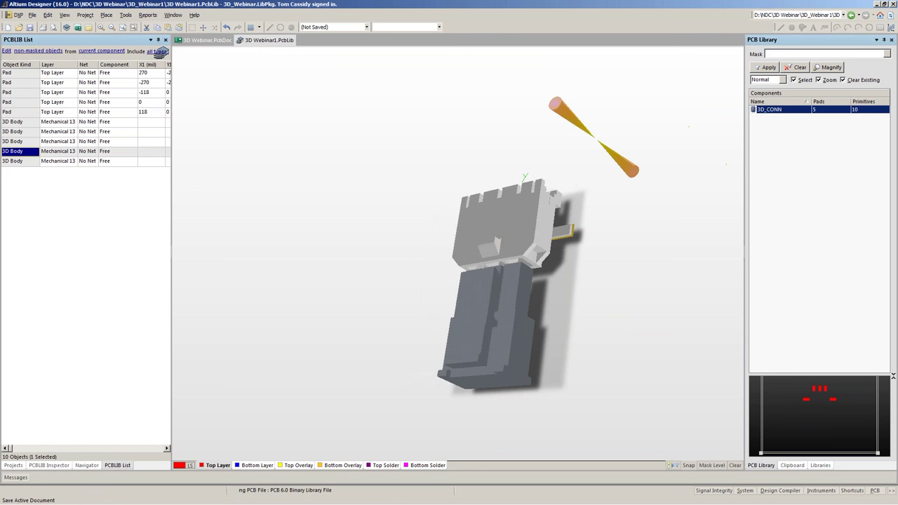
left_click(765, 111)
right_click(764, 112)
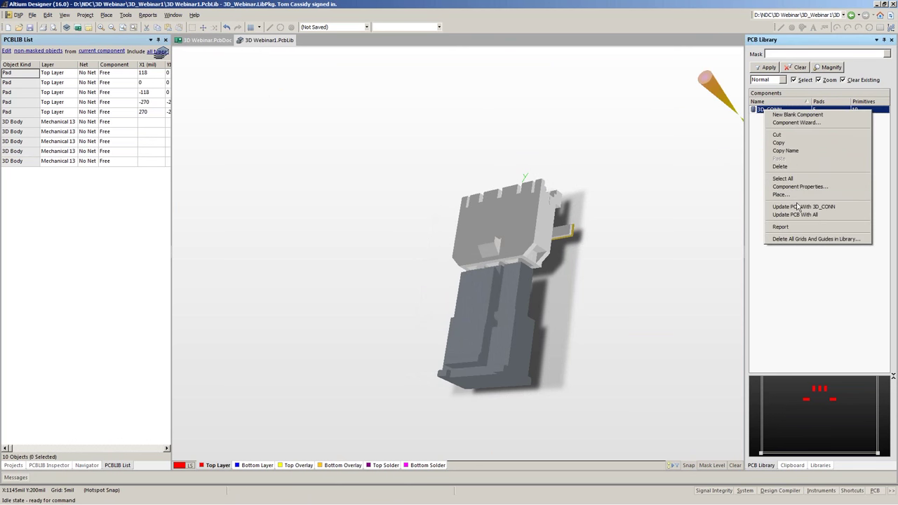
left_click(803, 209)
left_click(896, 263)
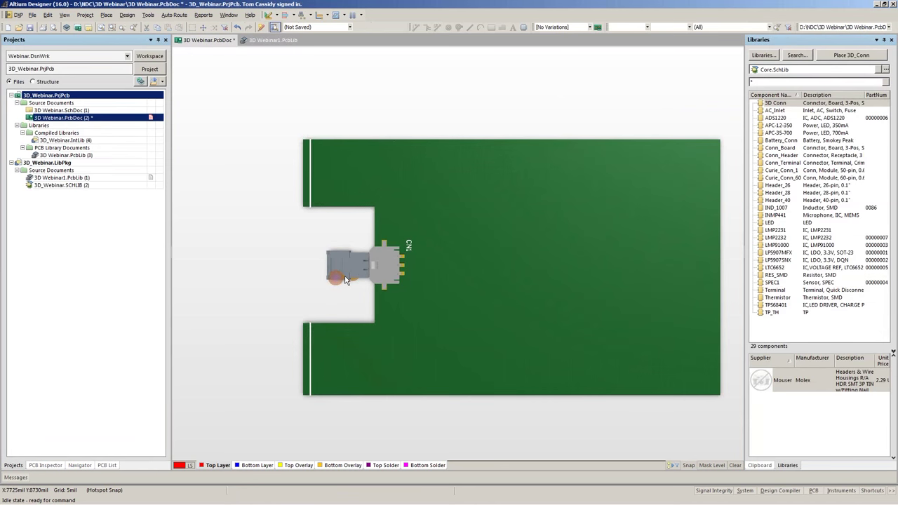
Inspect connector CN1 in the board cutout from tilted and straight-down views to judge the mating clearance
scroll(344, 277, "up", 4, "ctrl")
key("shift")
right_click_drag(354, 325, 364, 259, "shift")
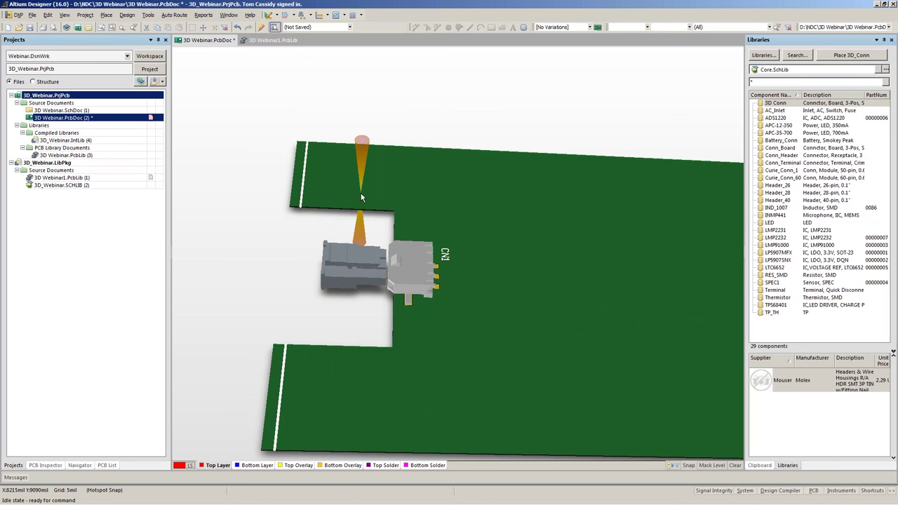
scroll(357, 202, "down", 1, "ctrl")
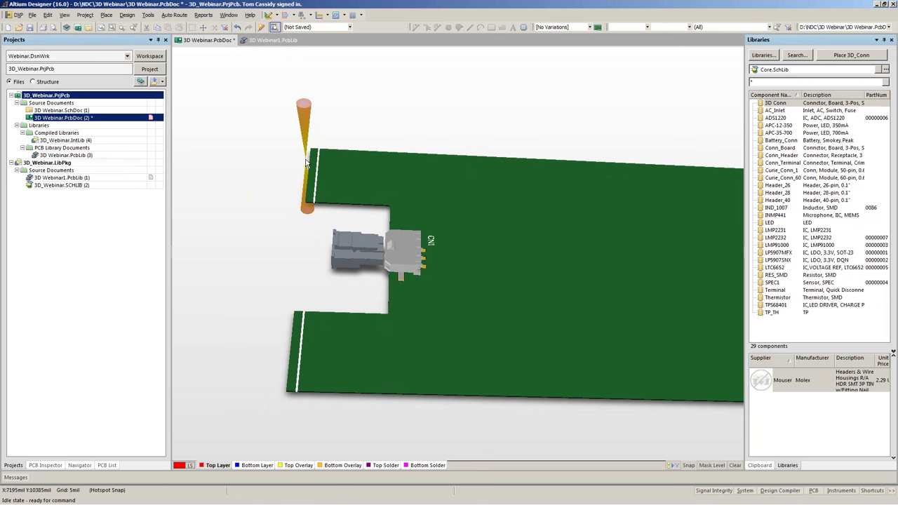
key("0")
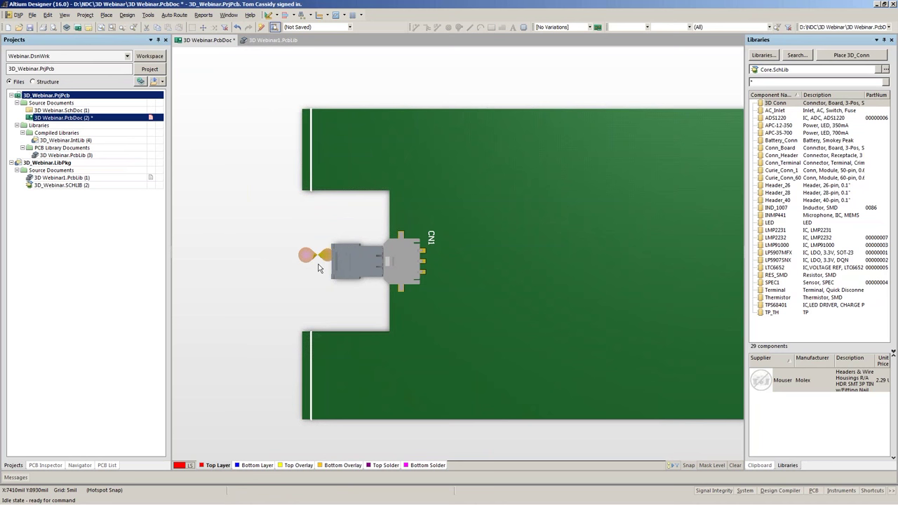
right_click_drag(318, 267, 364, 230, "shift")
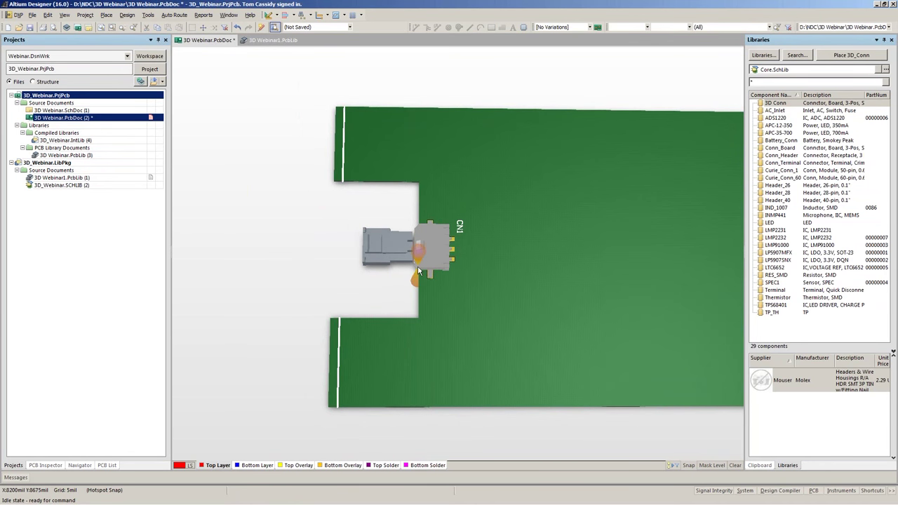
Switch to Onshape, inspect the Wired connector part from several angles, and try sliding the wired connector in the Wired Assembly
key("alt+Tab")
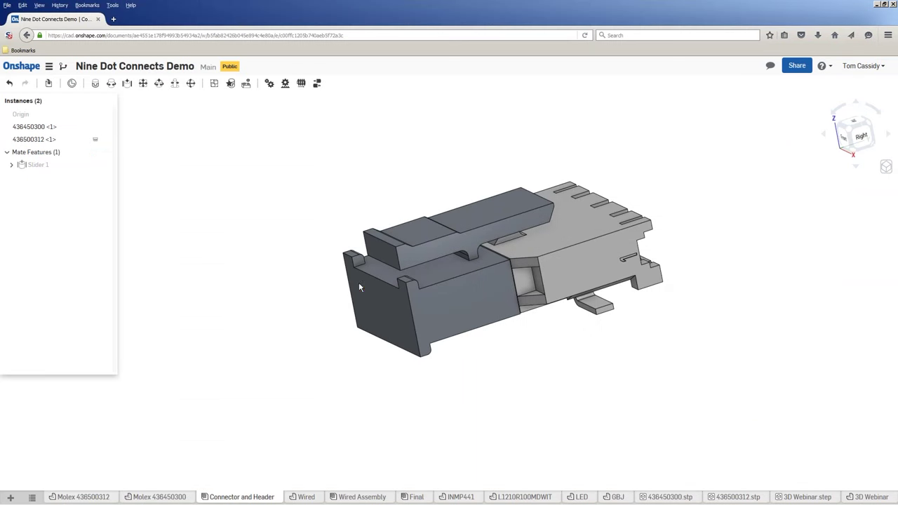
left_click(307, 497)
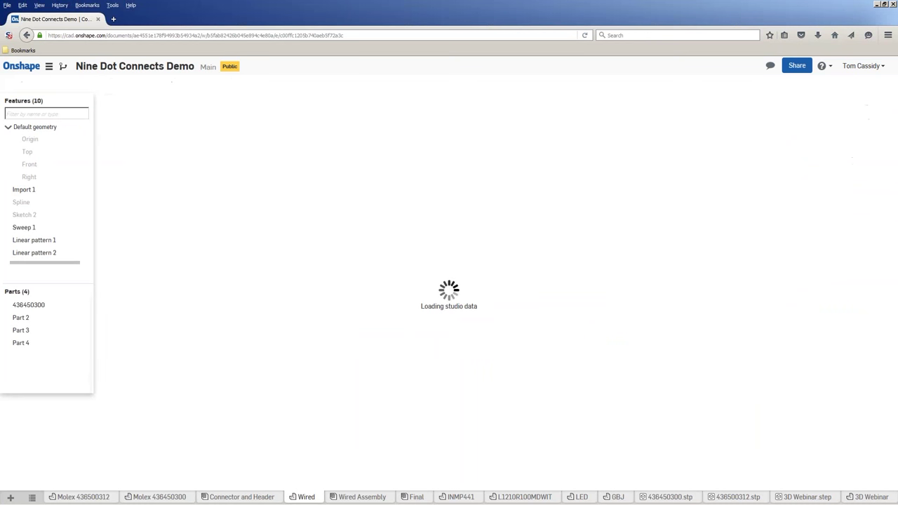
right_click_drag(297, 372, 500, 262)
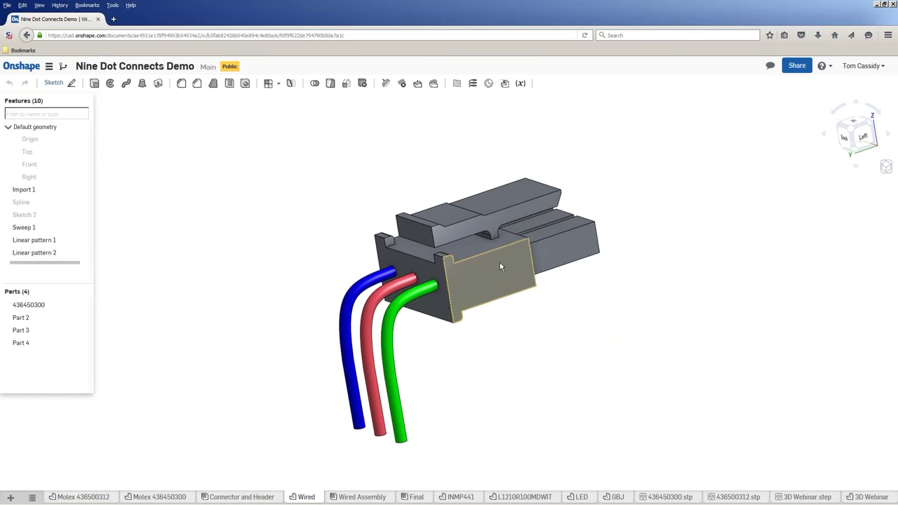
mouse_move(294, 384)
right_mouse_down()
mouse_move(327, 393)
mouse_move(278, 367)
mouse_move(361, 321)
mouse_move(365, 297)
mouse_move(385, 332)
mouse_move(390, 314)
mouse_move(395, 351)
mouse_move(404, 352)
right_mouse_up()
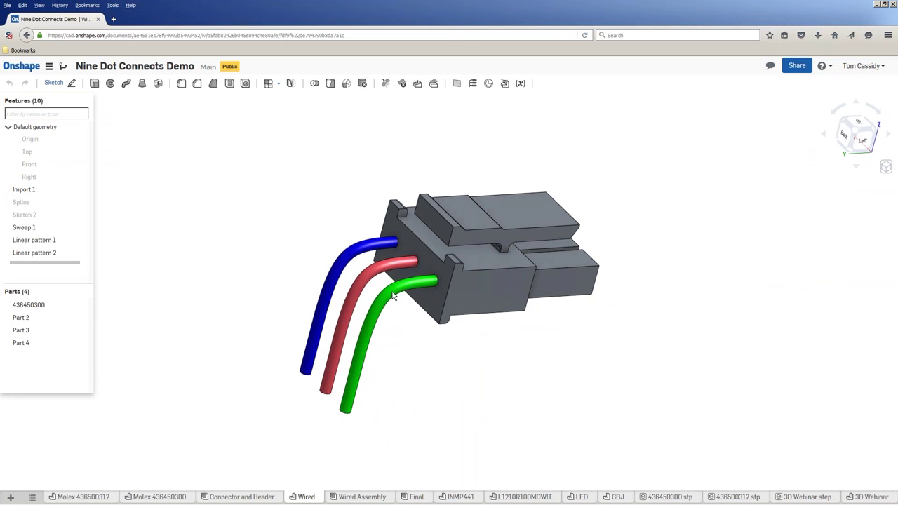
left_click(369, 496)
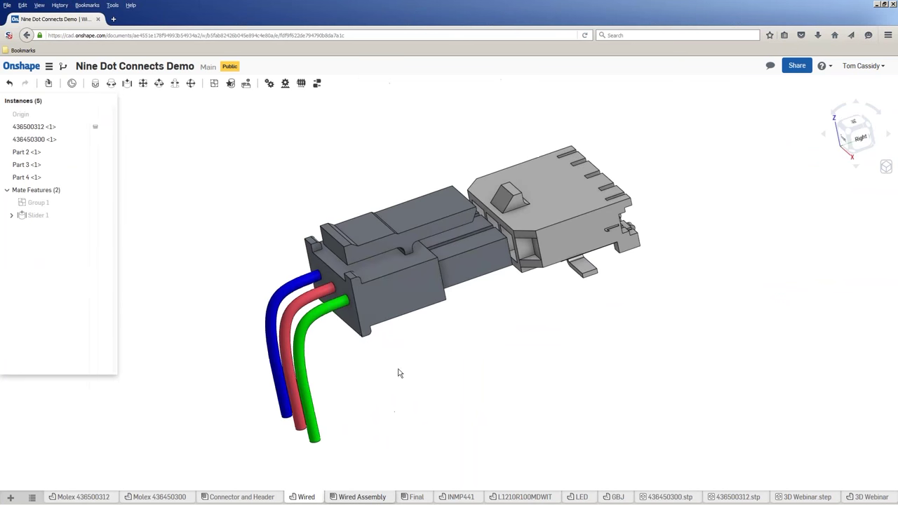
mouse_move(396, 298)
left_mouse_down()
mouse_move(492, 270)
mouse_move(437, 282)
mouse_move(383, 309)
left_mouse_up()
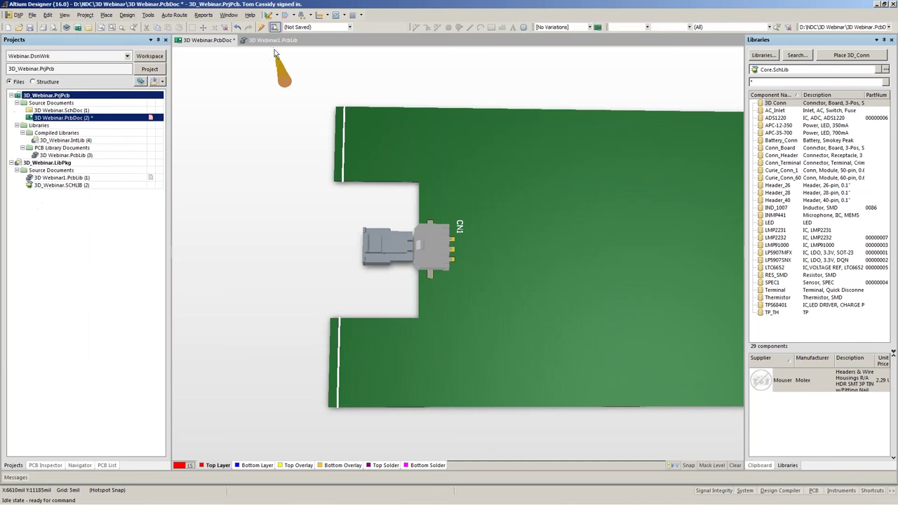
In the PCB library footprint, show the 4 Wired Assembly 3D body by setting its color opacity to the maximum
left_click(272, 40)
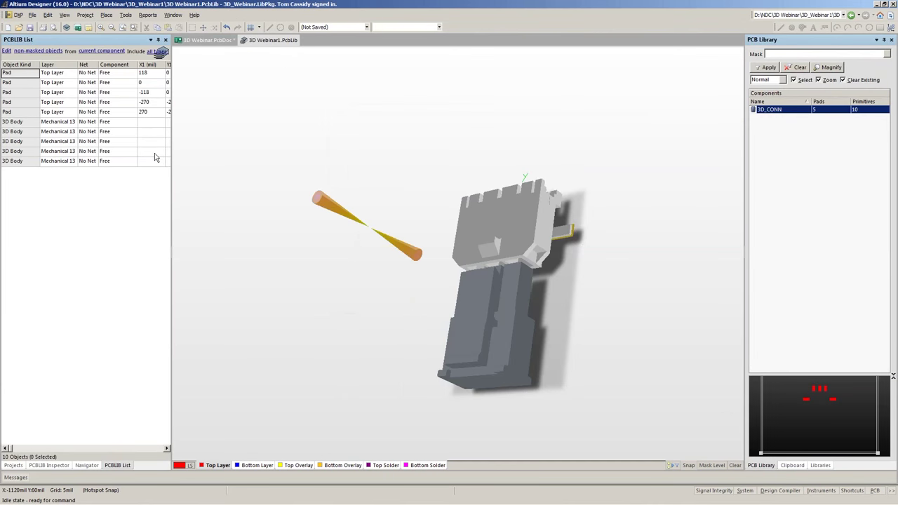
left_click(28, 154)
double_click(28, 159)
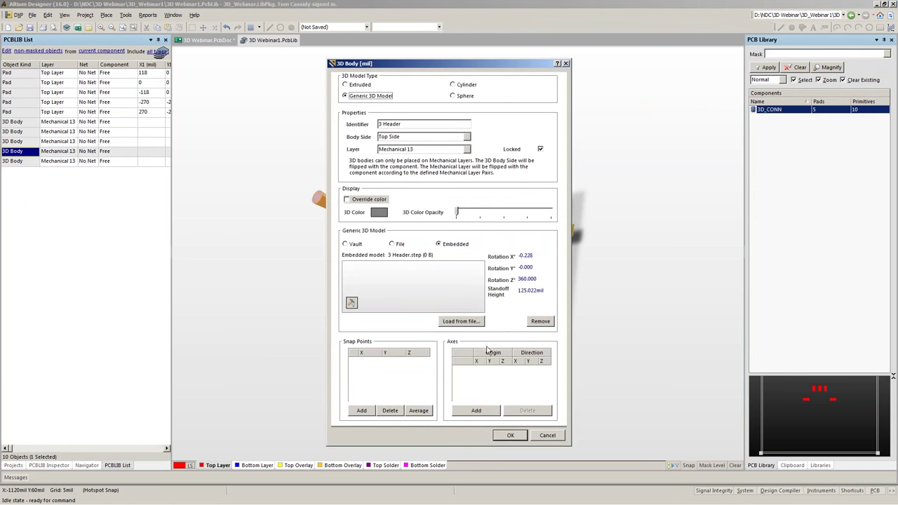
left_click(546, 435)
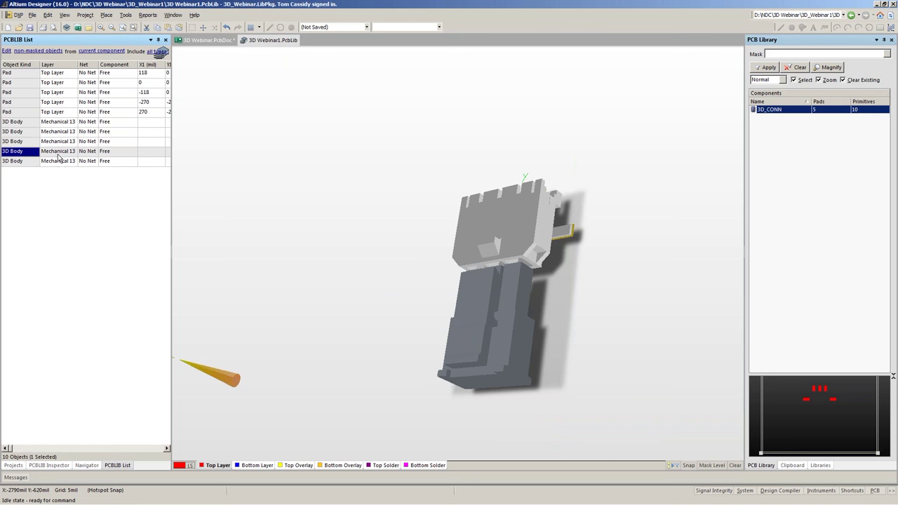
double_click(59, 123)
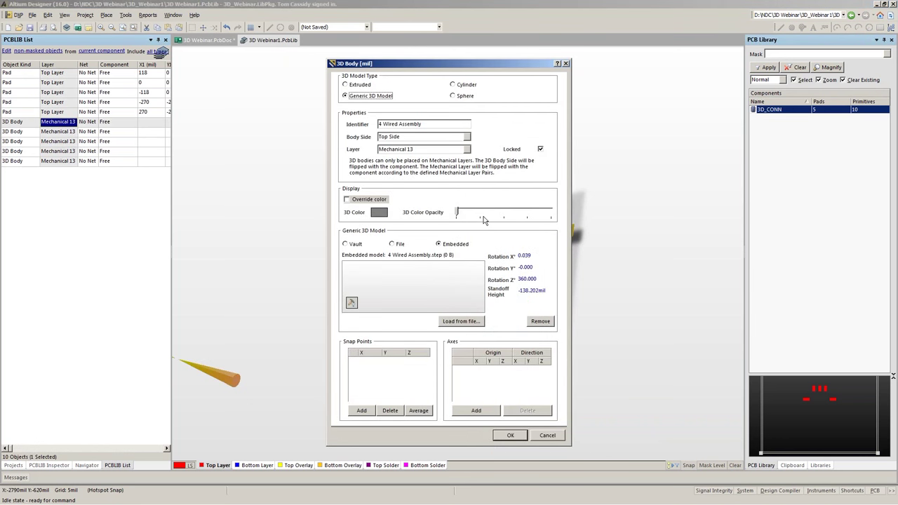
left_click_drag(460, 214, 551, 214)
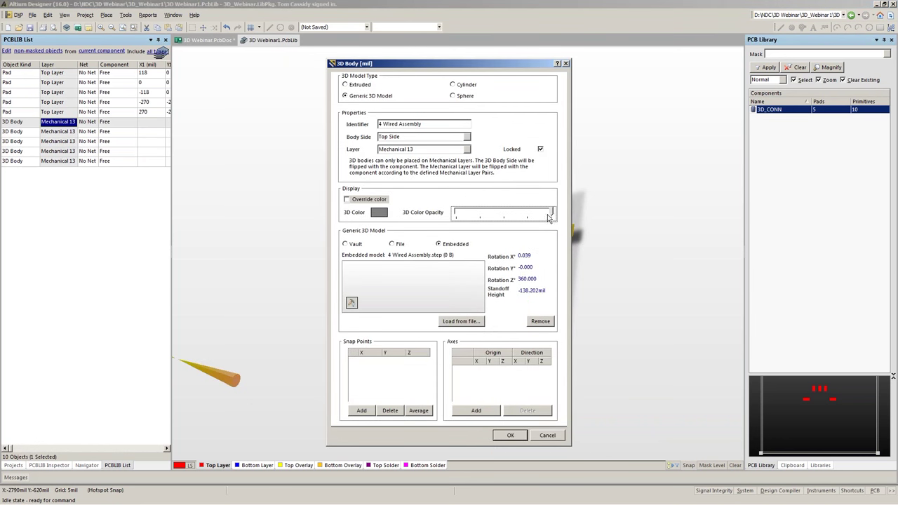
left_click(511, 436)
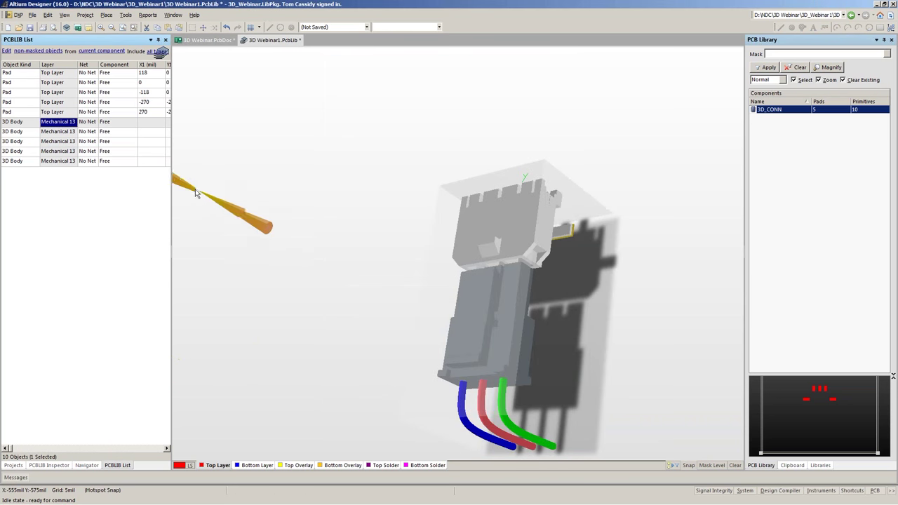
Hide the 1 Open 3D body by setting its color opacity to the minimum
double_click(59, 132)
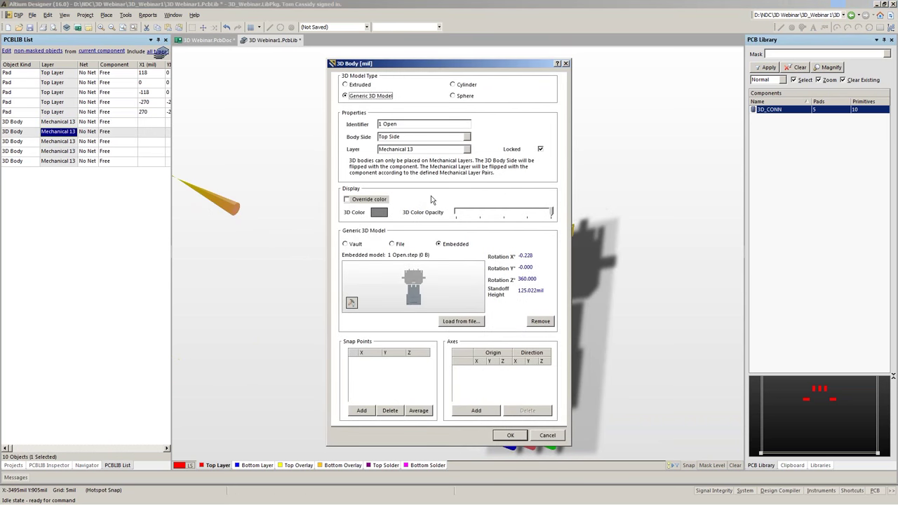
left_click_drag(552, 214, 489, 213)
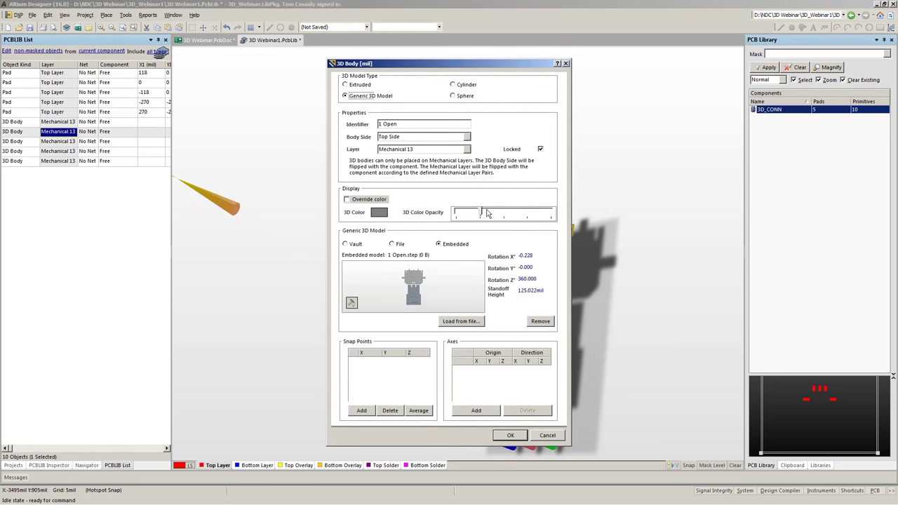
left_click(511, 435)
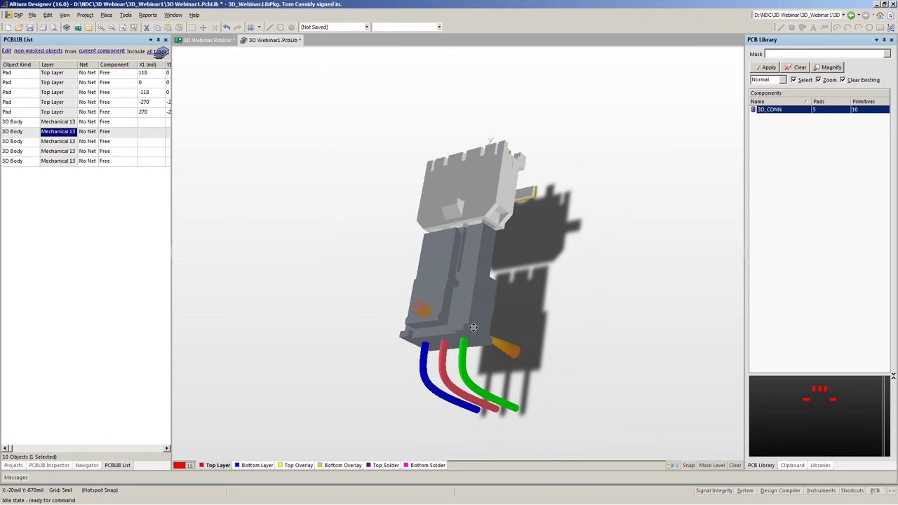
Save the library and update the PCB with the 3D_CONN footprint, inspecting the wired open connector in the board cutout
right_click(763, 110)
left_click(810, 207)
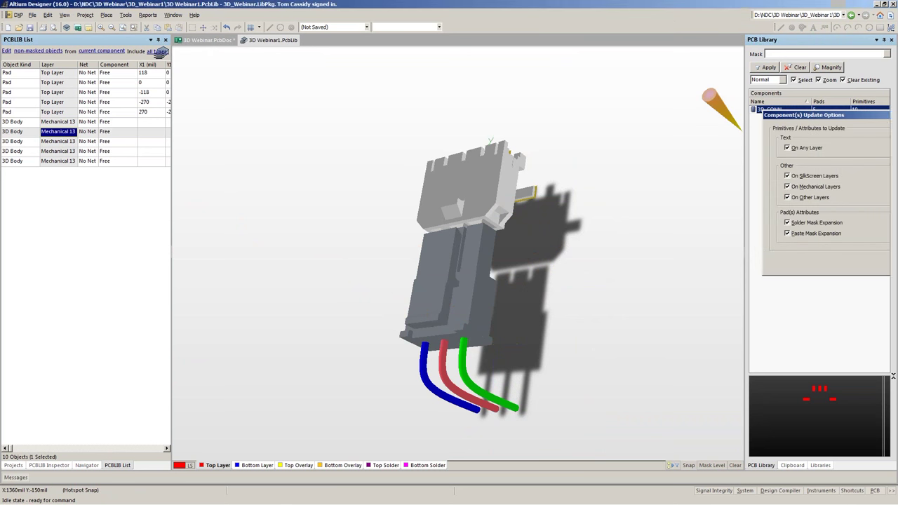
left_click(838, 267)
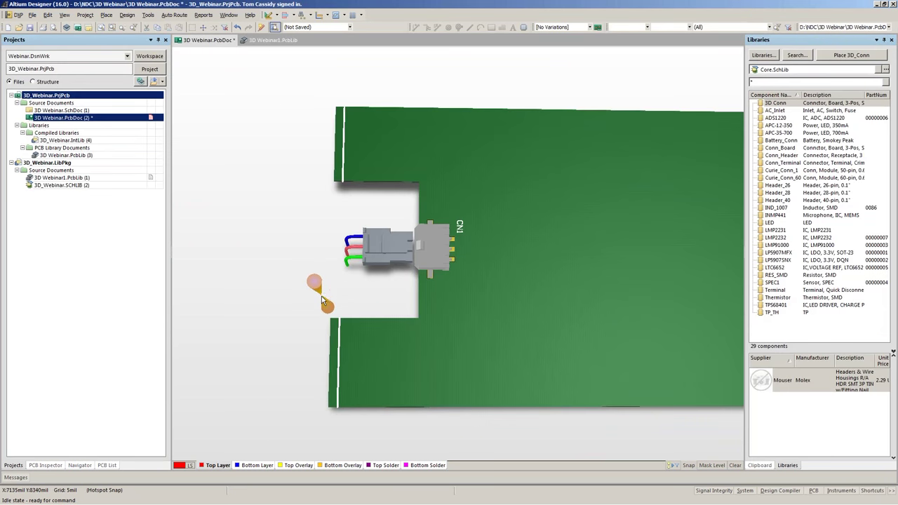
right_click_drag(321, 297, 348, 277, "shift")
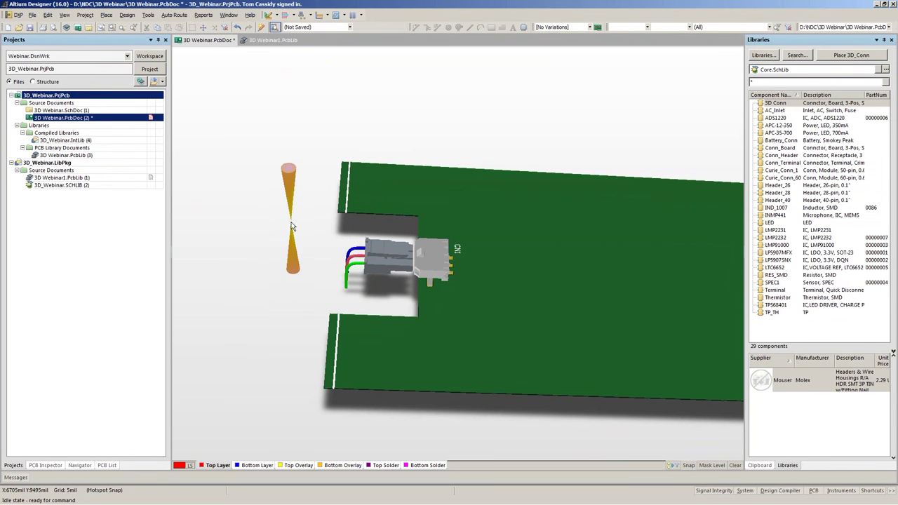
scroll(292, 226, "down", 5, "ctrl")
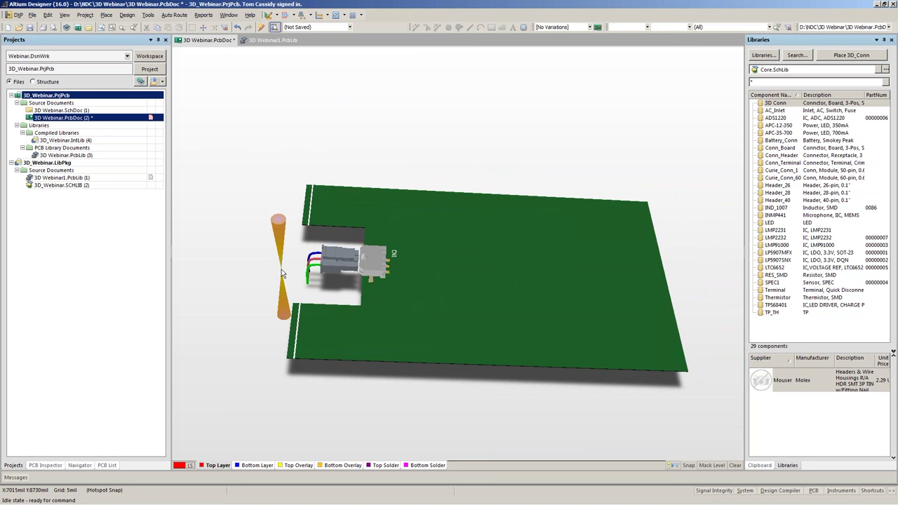
Return to the PCB library and hide the 4 Wired Assembly 3D body by setting its color opacity to the minimum
left_click(268, 40)
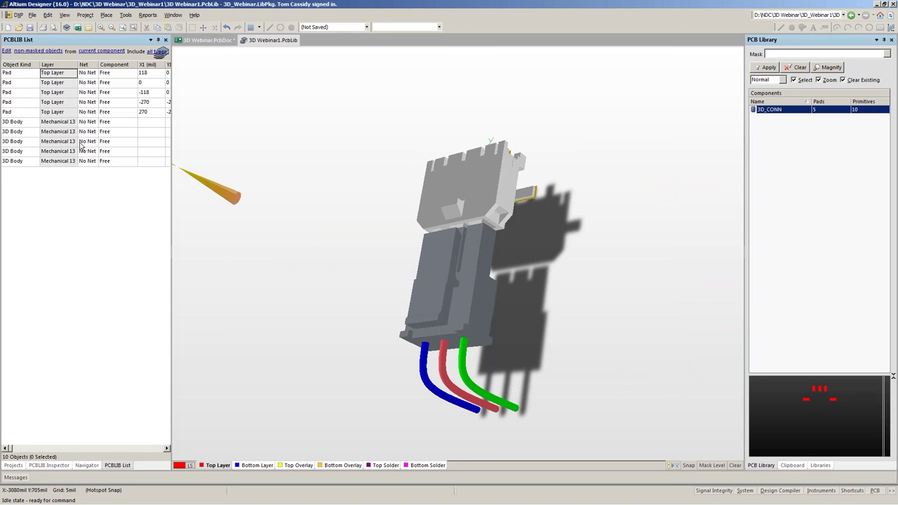
double_click(33, 122)
left_click_drag(548, 214, 457, 216)
left_click(510, 435)
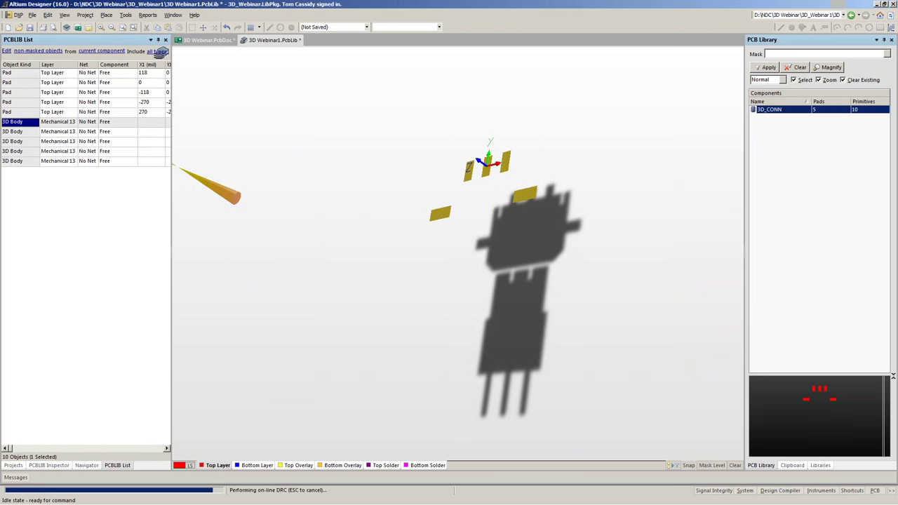
Find the 5 Wired Closed body among the footprint's 3D bodies and show it by setting its color opacity to the maximum
double_click(33, 131)
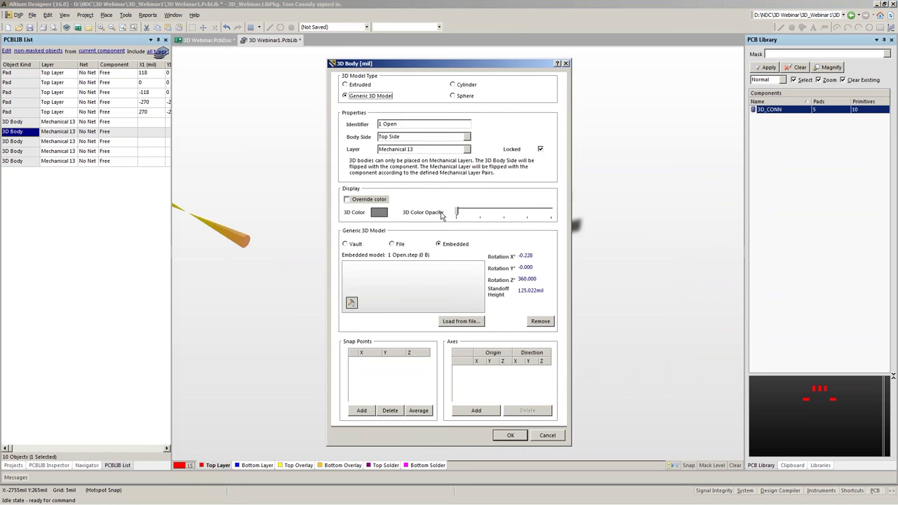
left_click(548, 435)
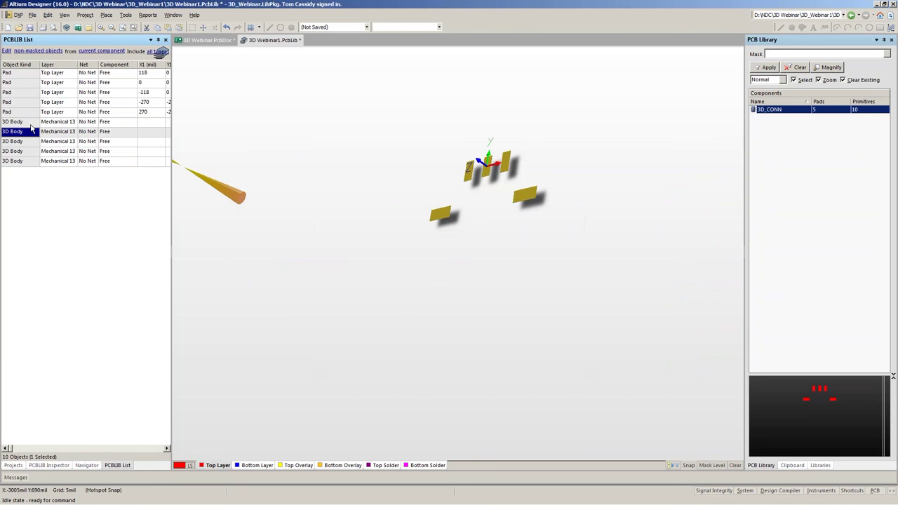
double_click(16, 141)
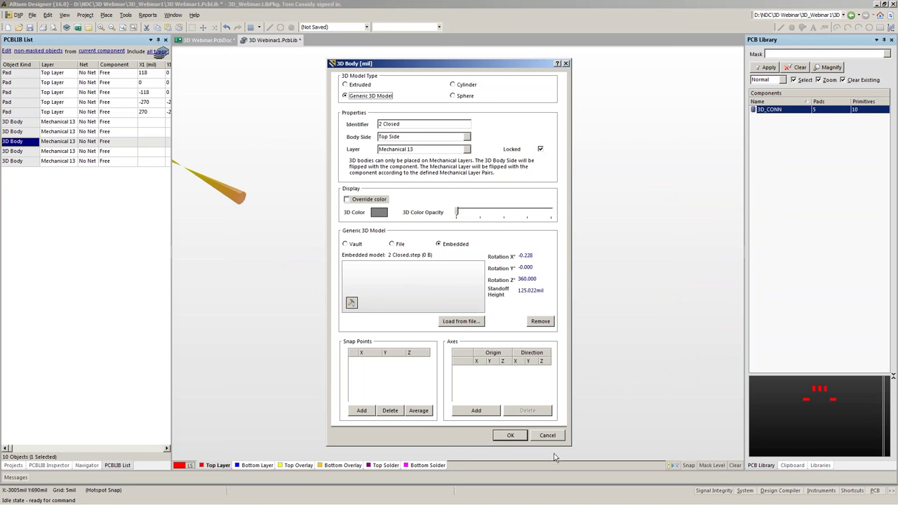
left_click(547, 435)
double_click(24, 151)
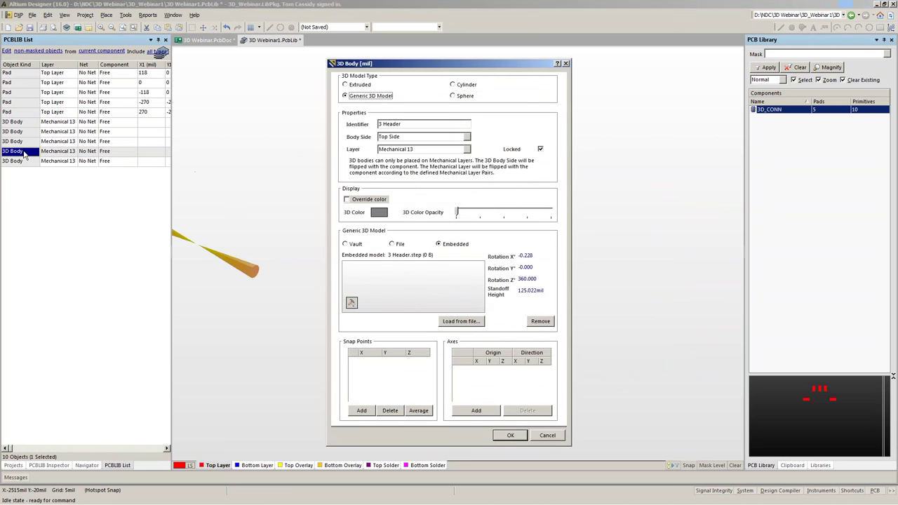
left_click(548, 436)
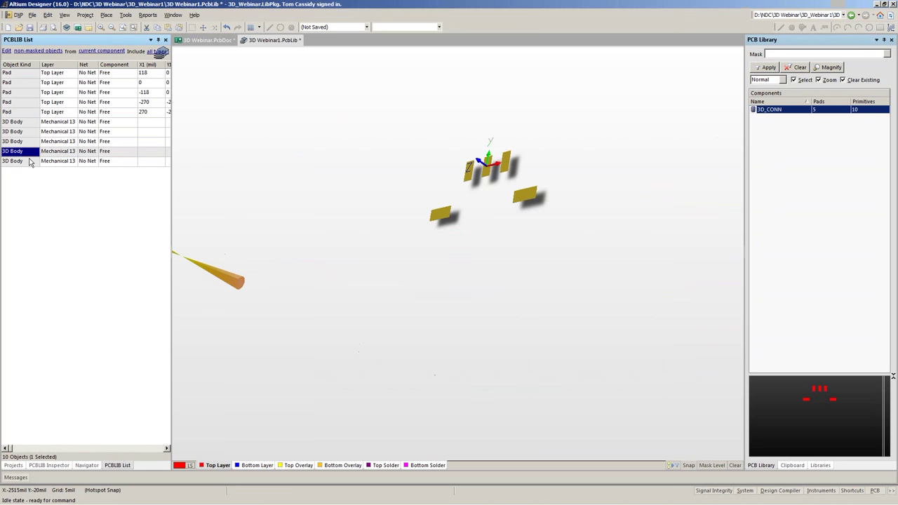
double_click(30, 161)
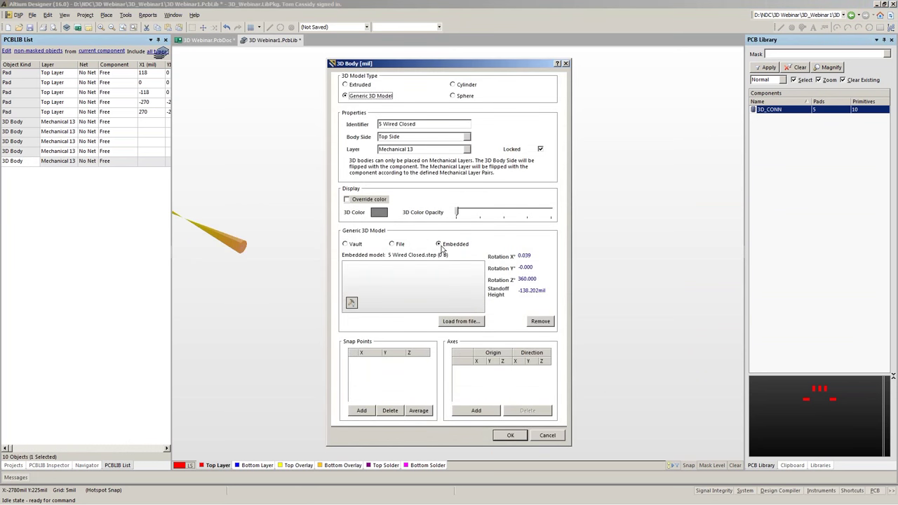
left_click_drag(455, 217, 552, 222)
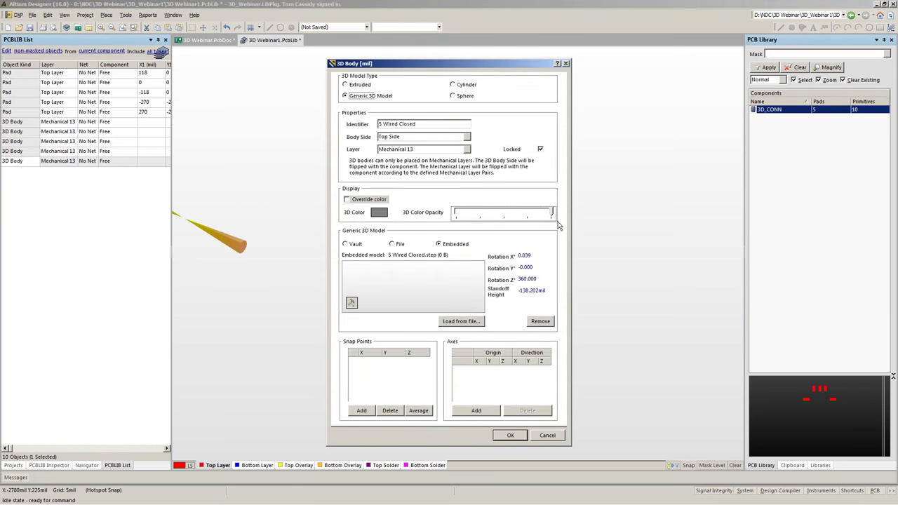
left_click(512, 436)
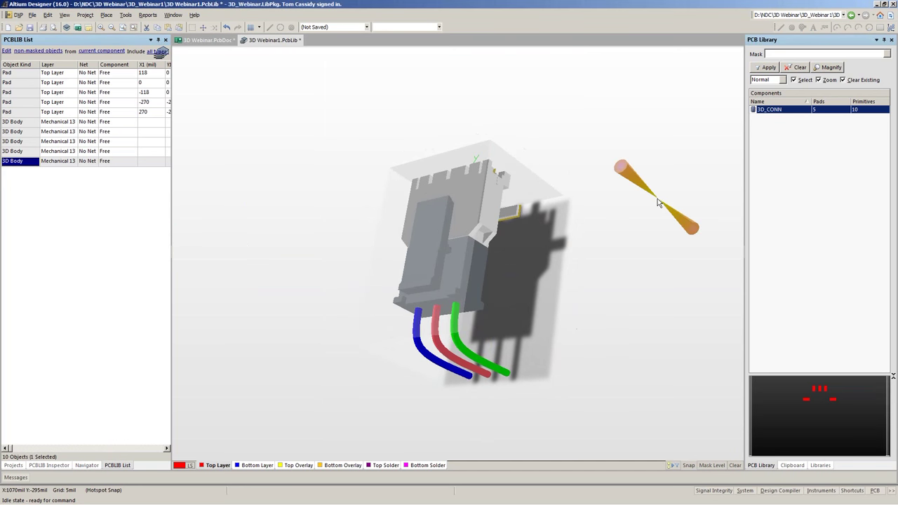
Save the PCB library and update the PCB with the 3D_CONN footprint for the wired closed connector
left_click(772, 116)
right_click(772, 116)
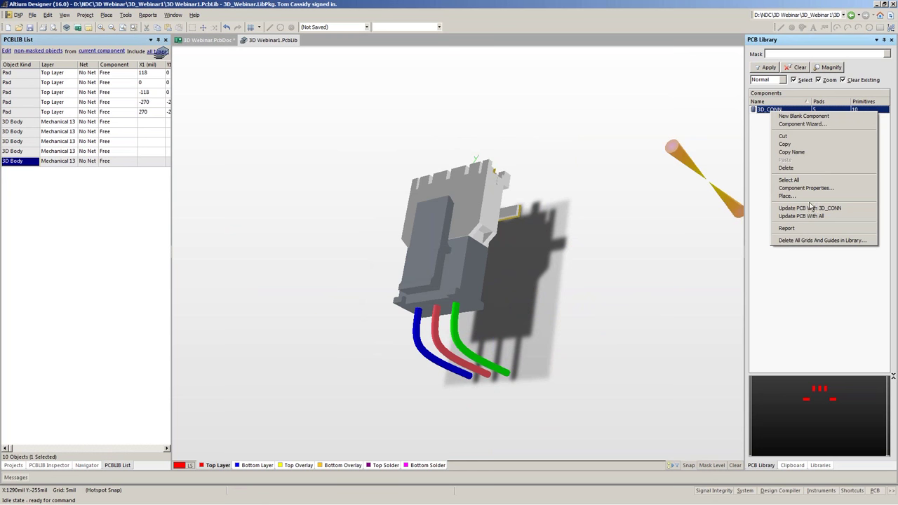
left_click(860, 214)
key("Return")
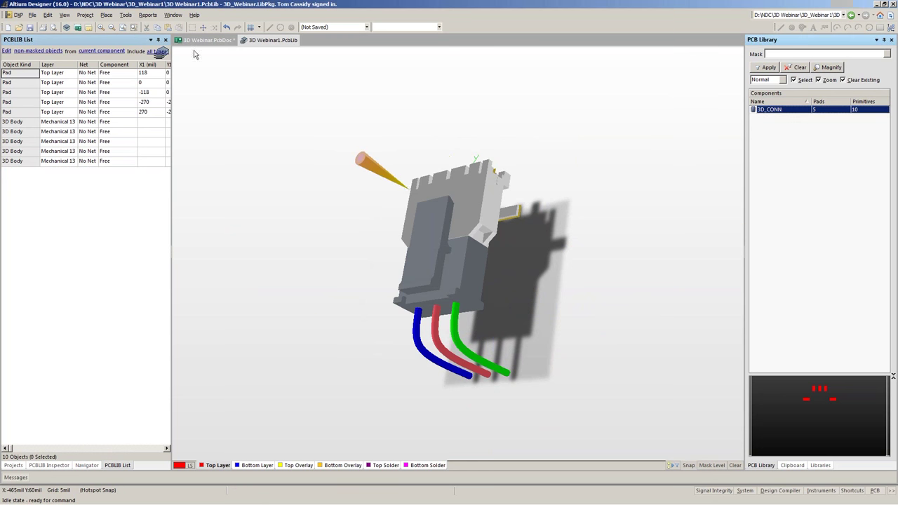
Inspect the mated wired connector CN1 in the board cutout to judge the wire clearance
right_click_drag(359, 261, 372, 260, "shift")
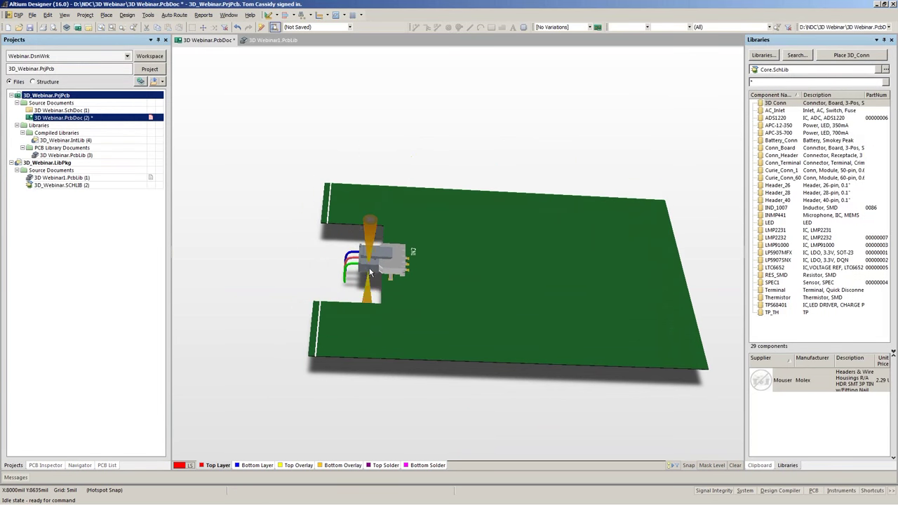
scroll(375, 260, "up", 3, "ctrl")
scroll(398, 272, "down", 2, "ctrl")
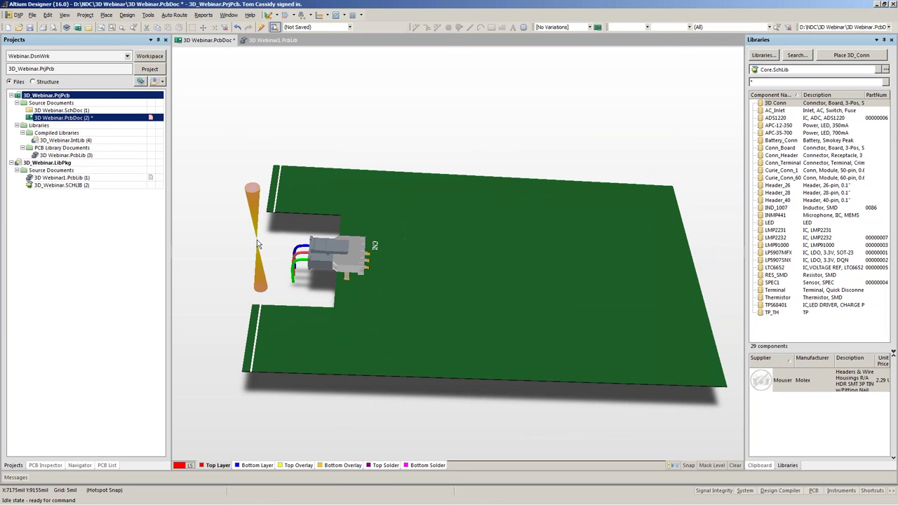
Switch to Onshape, open the Final assembly, and inspect the wired connector and its wires in the board cutout from several angles
key("alt+Tab")
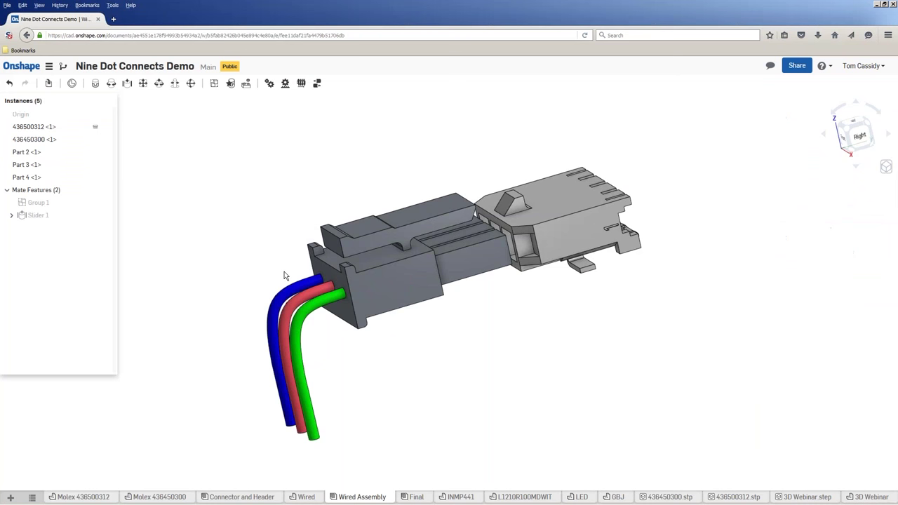
left_click(416, 495)
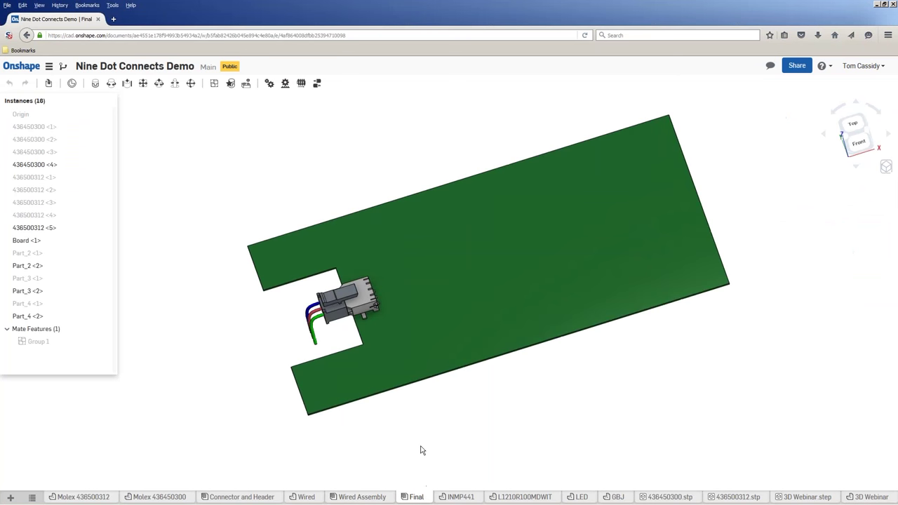
mouse_move(424, 431)
right_mouse_down()
mouse_move(423, 404)
mouse_move(413, 417)
mouse_move(425, 425)
right_mouse_up()
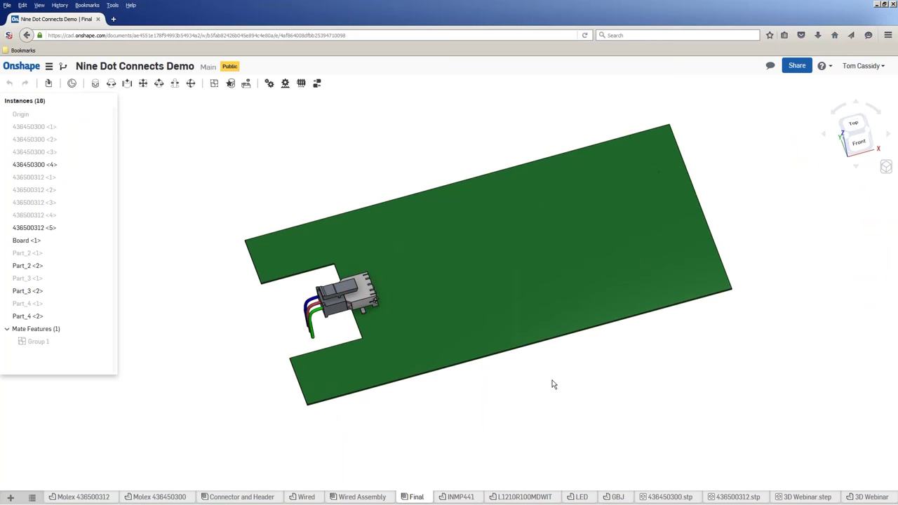
right_click_drag(549, 395, 381, 363)
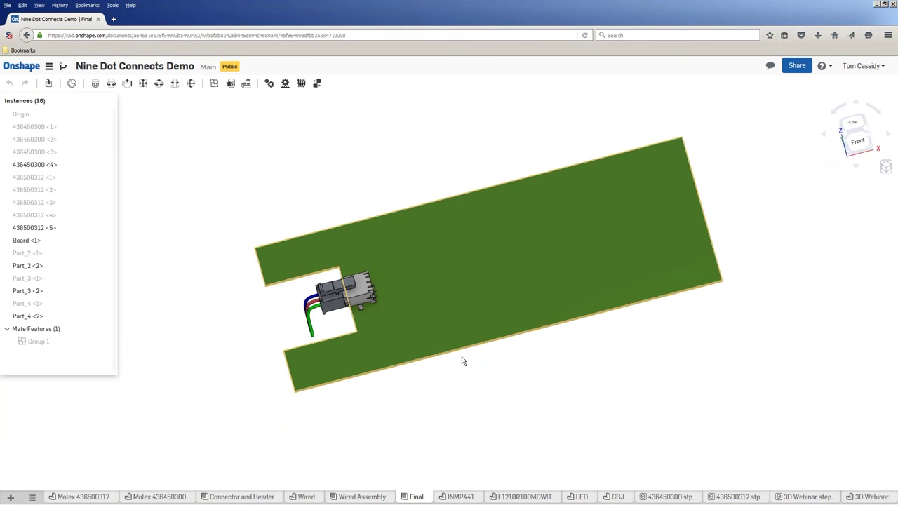
right_click_drag(471, 373, 473, 380)
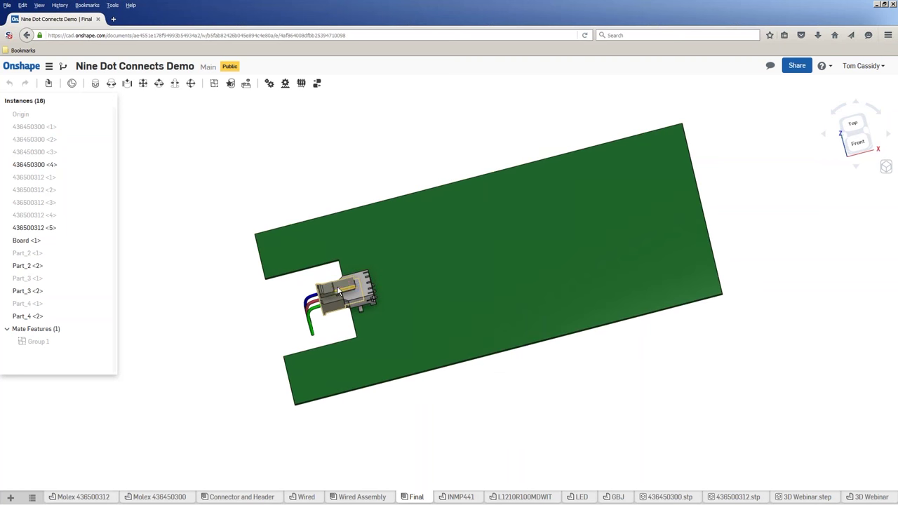
right_click_drag(335, 358, 387, 372)
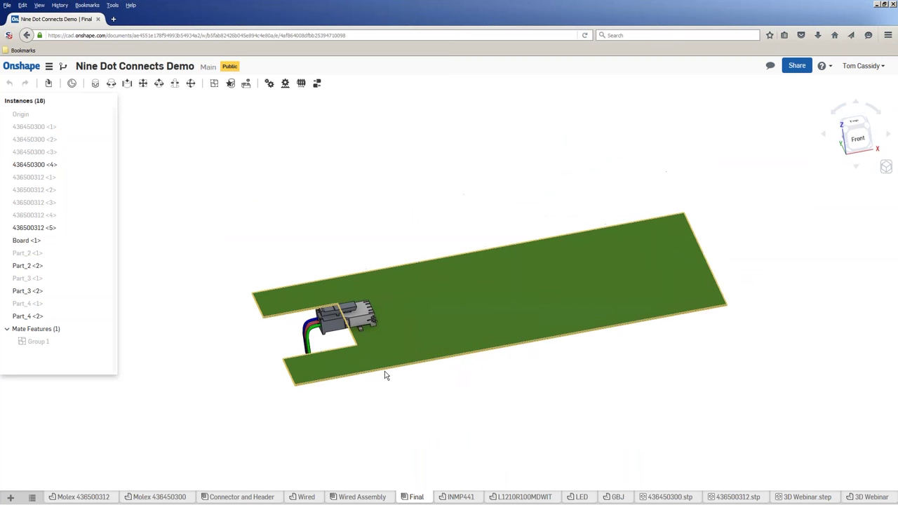
right_click_drag(333, 343, 303, 364)
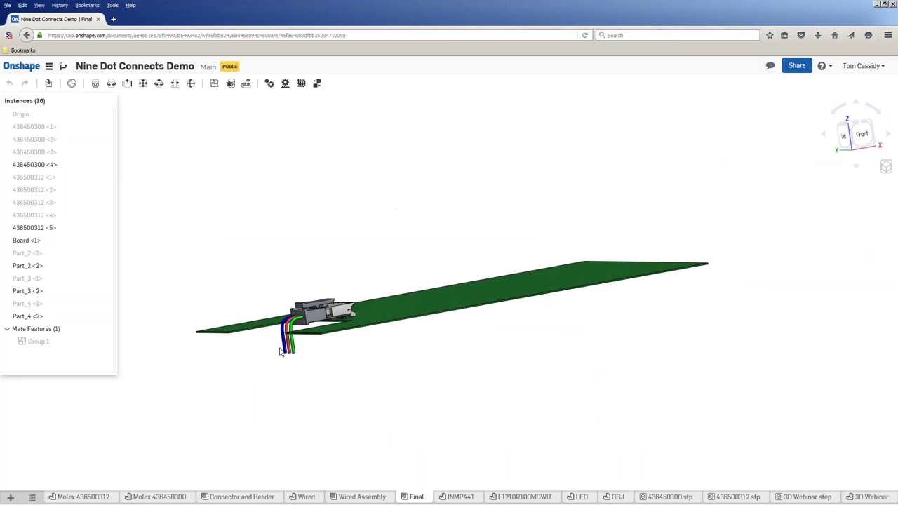
right_click_drag(374, 371, 365, 411)
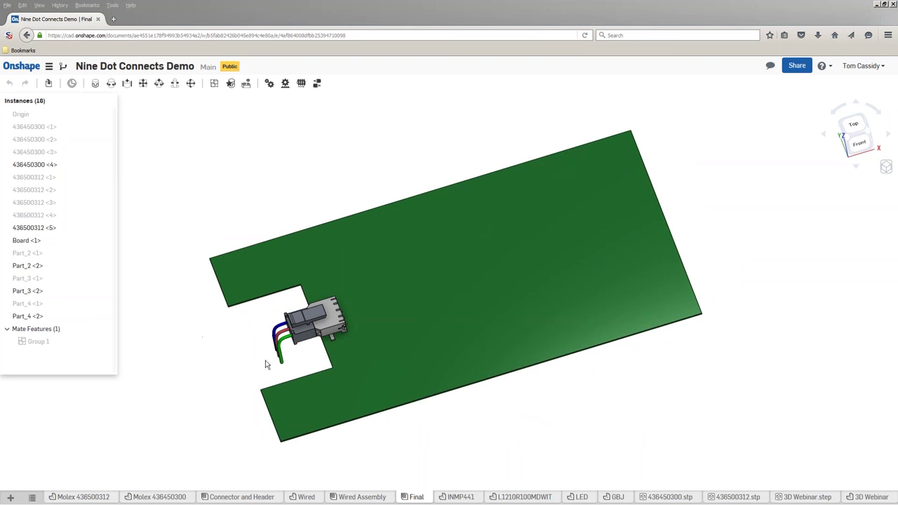
Open the INMP441 and L1210R100MDWIT component models in turn and examine the body shape of each from another angle
left_click(416, 440)
right_click_drag(416, 440, 421, 431)
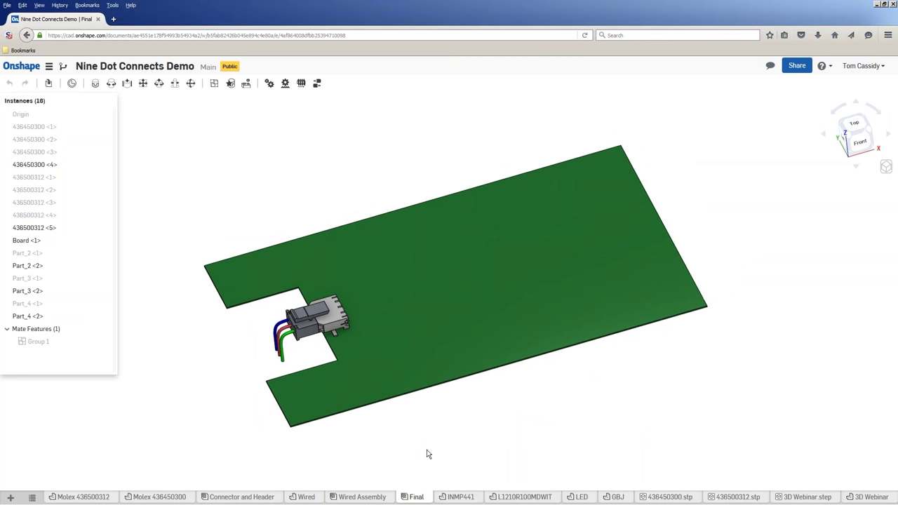
left_click(460, 498)
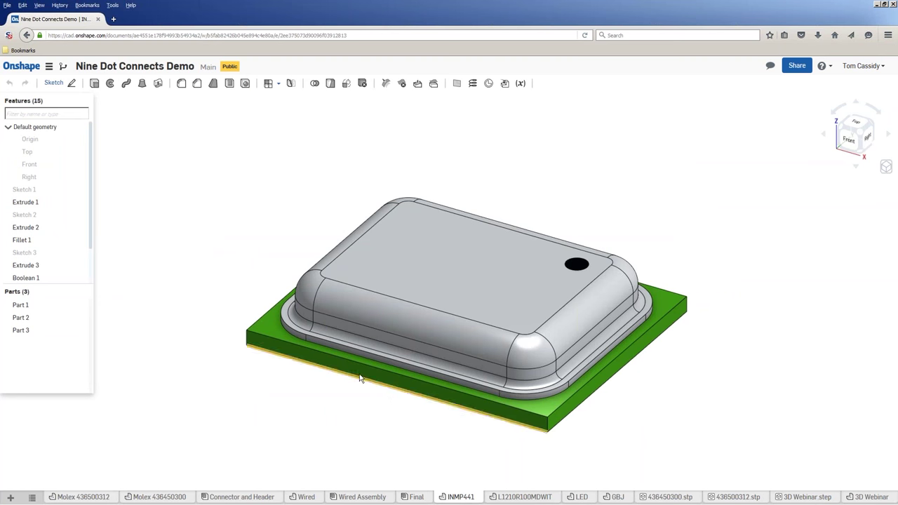
mouse_move(385, 411)
right_mouse_down()
mouse_move(357, 423)
mouse_move(382, 409)
right_mouse_up()
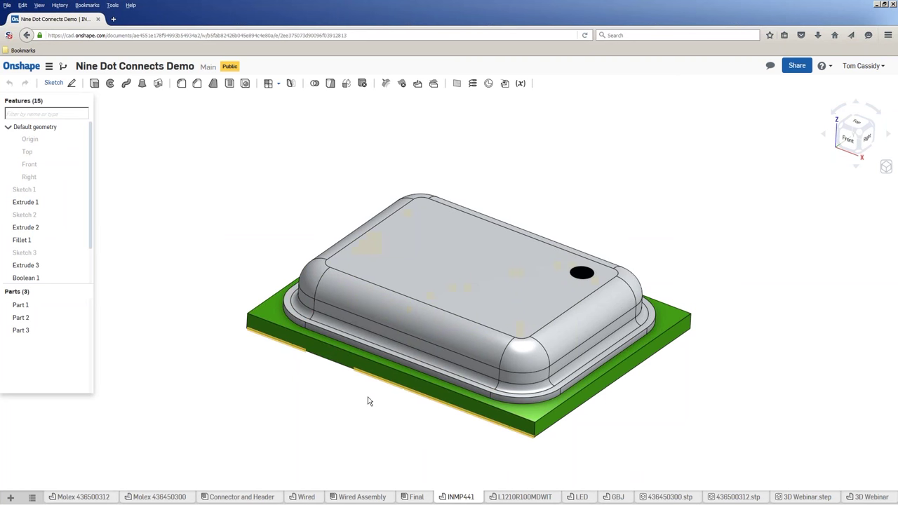
left_click(525, 497)
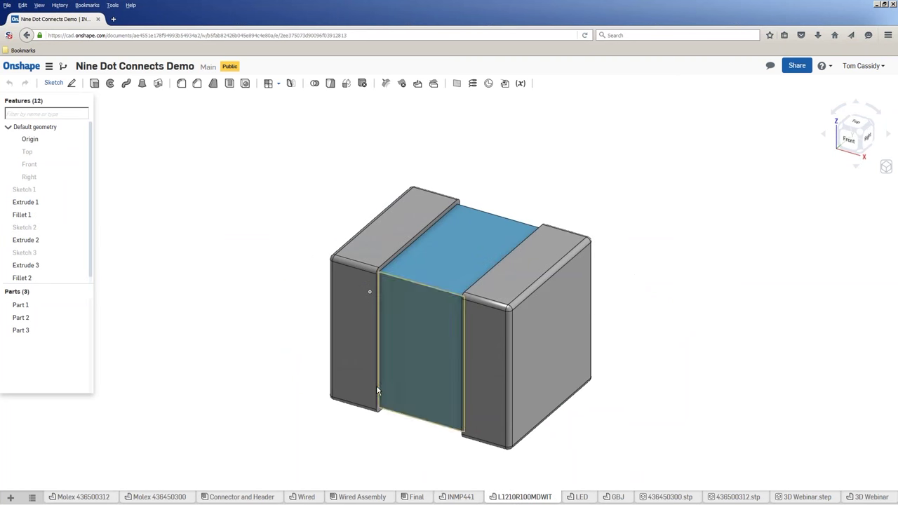
mouse_move(299, 371)
right_mouse_down()
mouse_move(314, 364)
mouse_move(313, 372)
mouse_move(305, 353)
mouse_move(283, 347)
right_mouse_up()
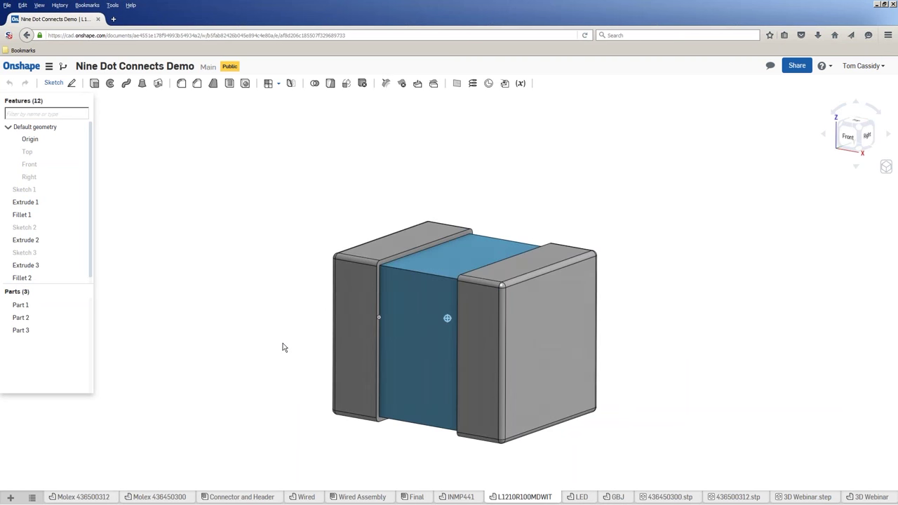
Open the LED model and examine its transparent dome and base from several angles
left_click(580, 496)
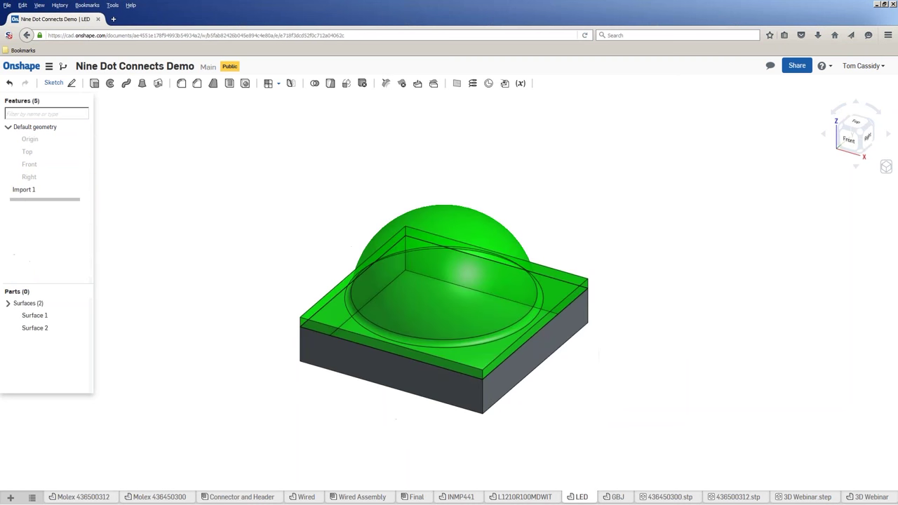
right_click_drag(527, 432, 533, 411)
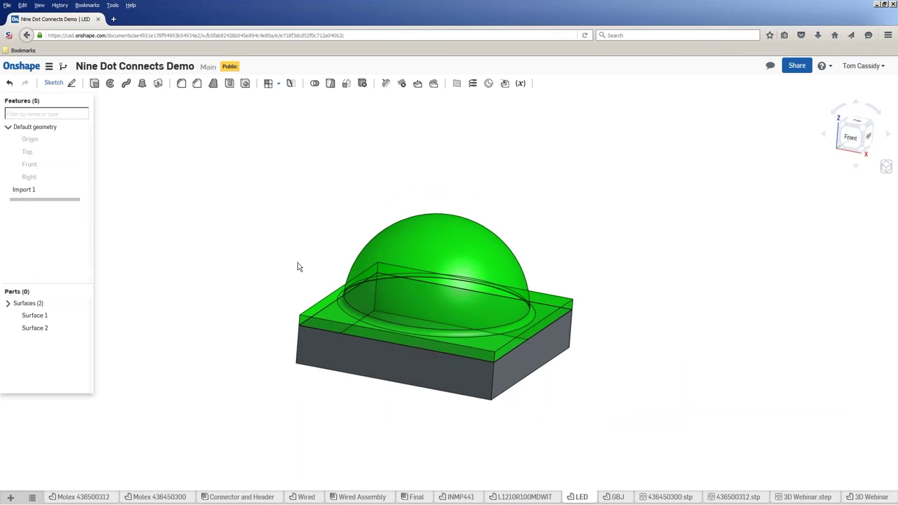
right_click_drag(298, 267, 295, 278)
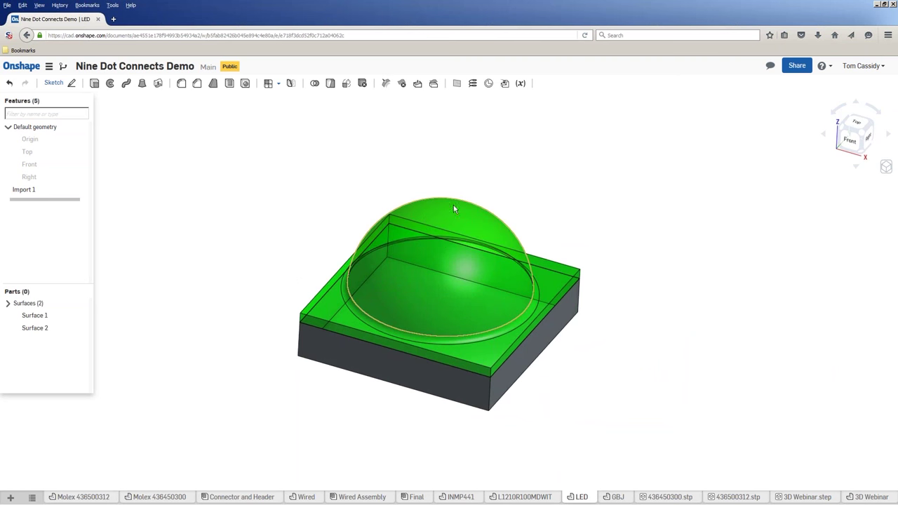
right_click_drag(547, 394, 561, 394)
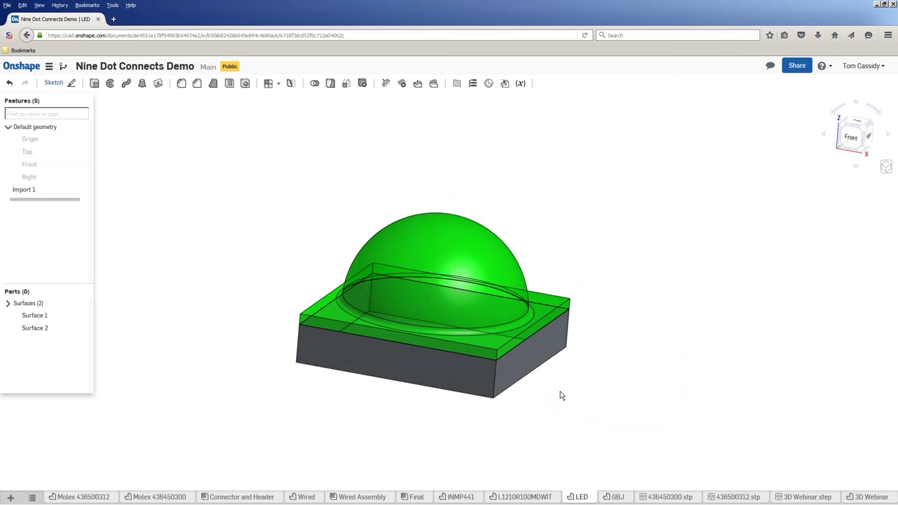
Open the GBJ model and examine its chamfered body, mounting hole and four pins from several angles
left_click(614, 496)
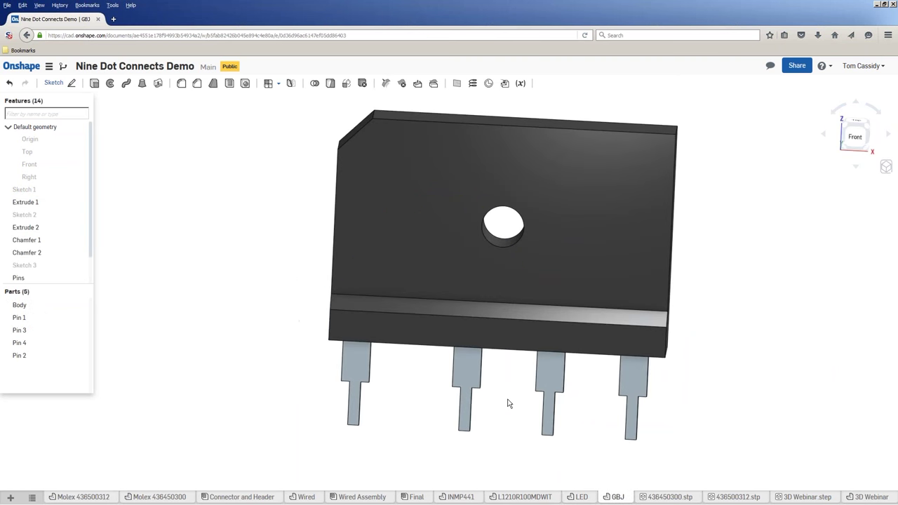
right_click_drag(509, 403, 501, 248)
right_click(328, 265)
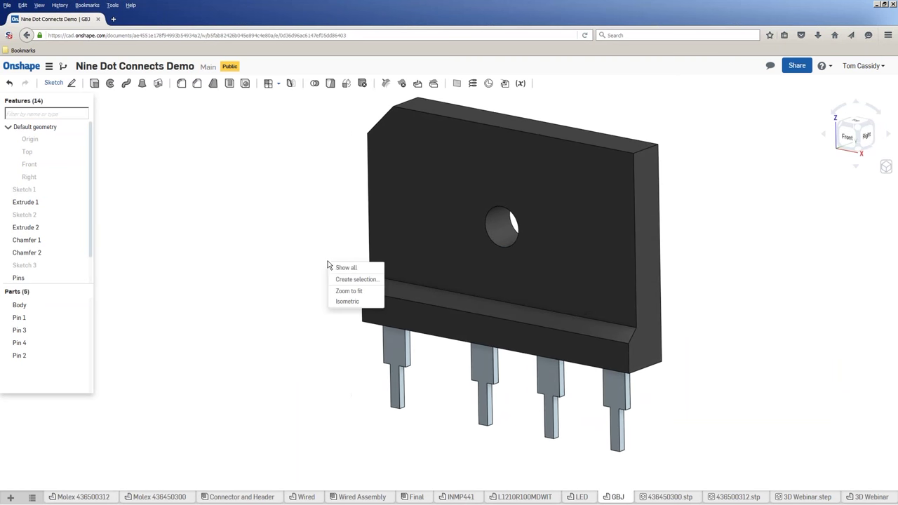
left_click(309, 250)
middle_click_drag(307, 246, 277, 275)
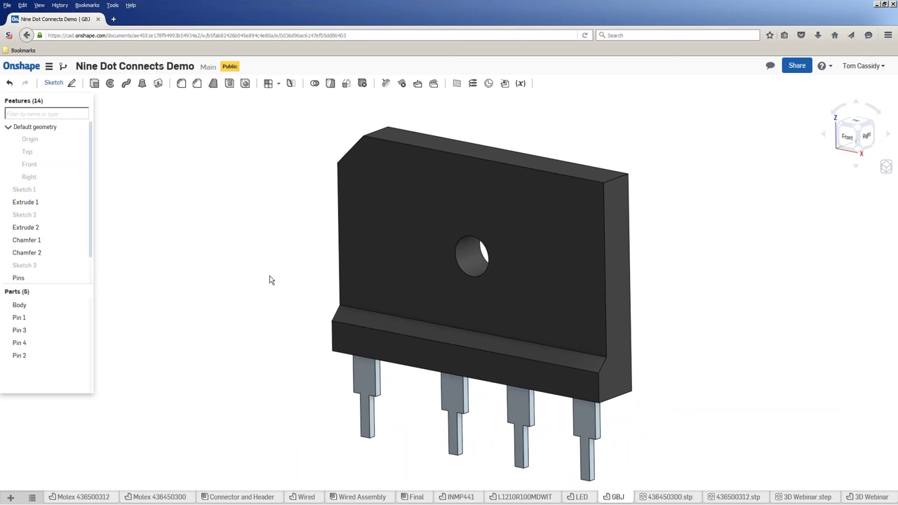
mouse_move(269, 290)
right_mouse_down()
mouse_move(273, 281)
mouse_move(276, 293)
right_mouse_up()
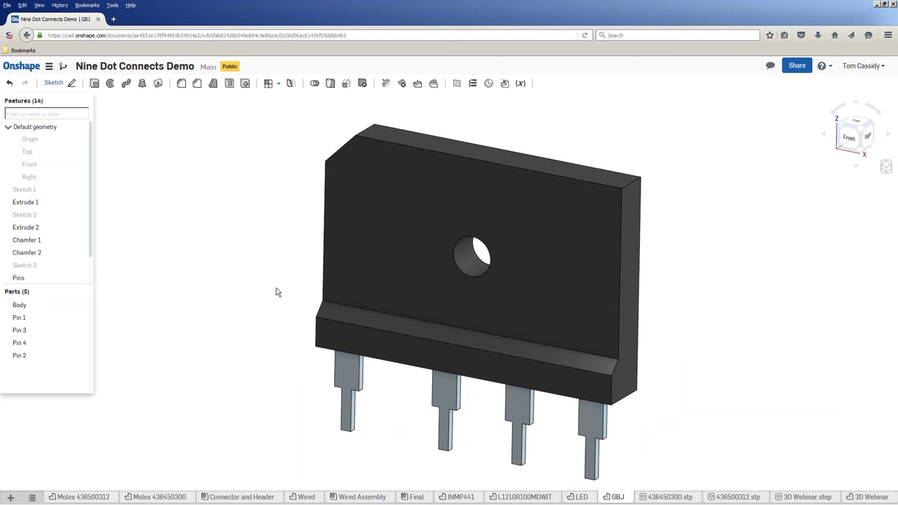
scroll(276, 292, "down", 2)
mouse_move(276, 292)
right_mouse_down()
mouse_move(279, 276)
mouse_move(269, 299)
right_mouse_up()
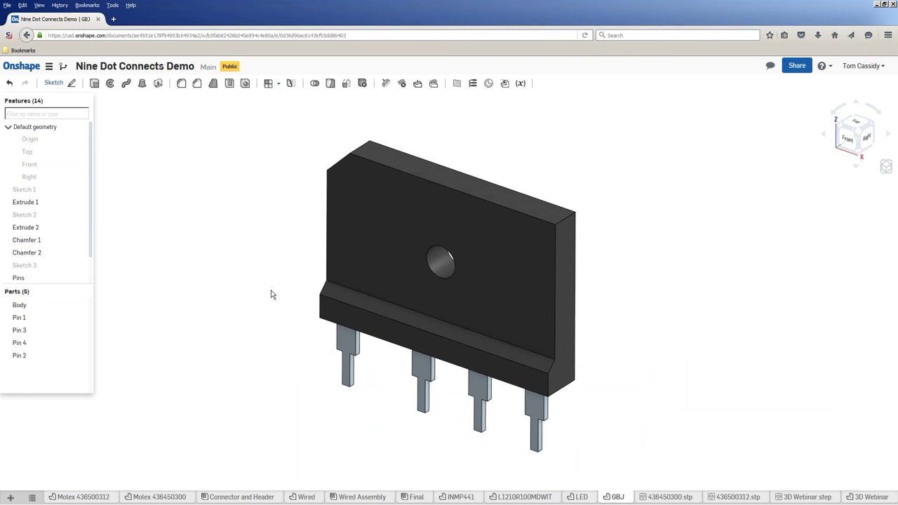
right_click_drag(272, 294, 277, 296)
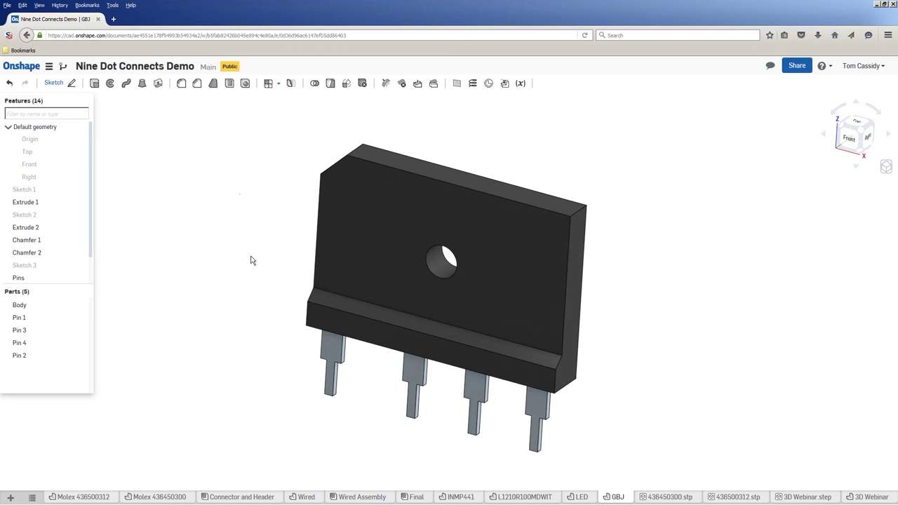
mouse_move(231, 272)
right_mouse_down()
mouse_move(227, 255)
mouse_move(240, 271)
mouse_move(231, 279)
right_mouse_up()
right_click_drag(234, 282, 239, 271)
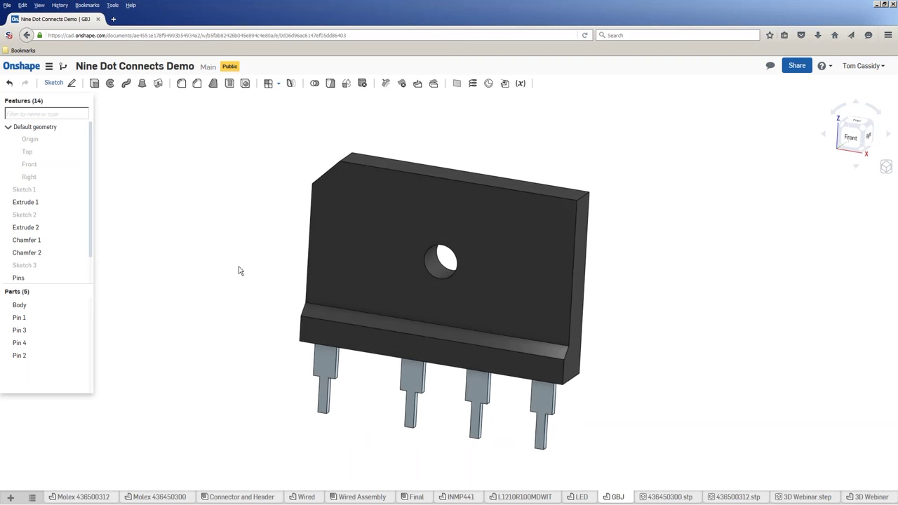